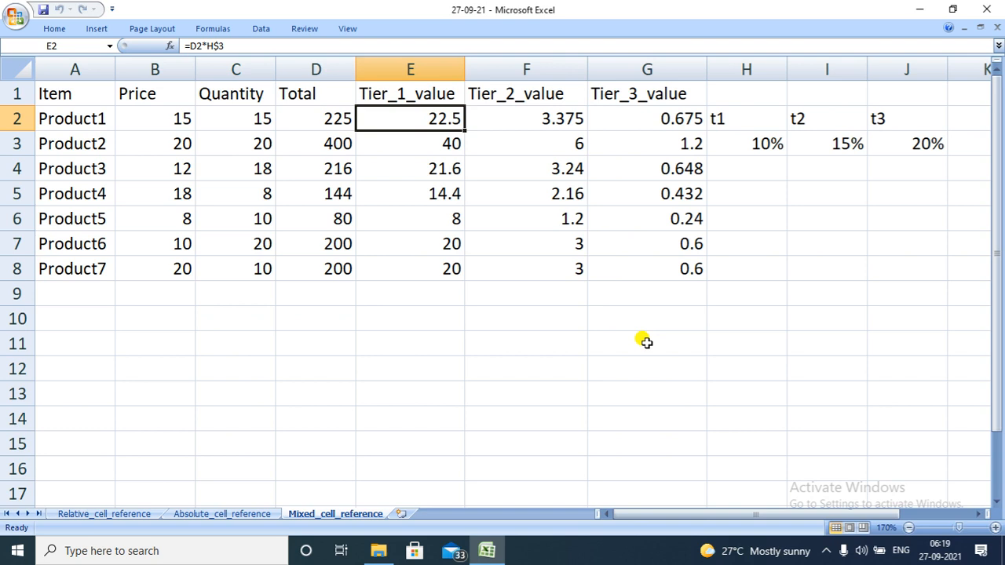
- Look through the Absolute_cell_reference, Mixed_cell_reference and Relative_cell_reference sheets, then examine the commission rate in H1 of the absolute reference sheet
left_click(253, 514)
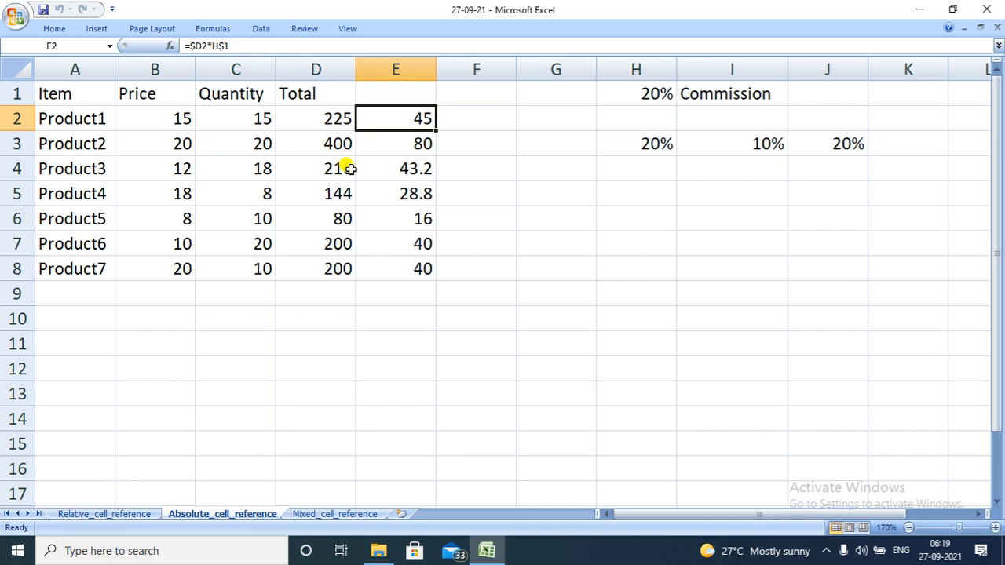
left_click(357, 514)
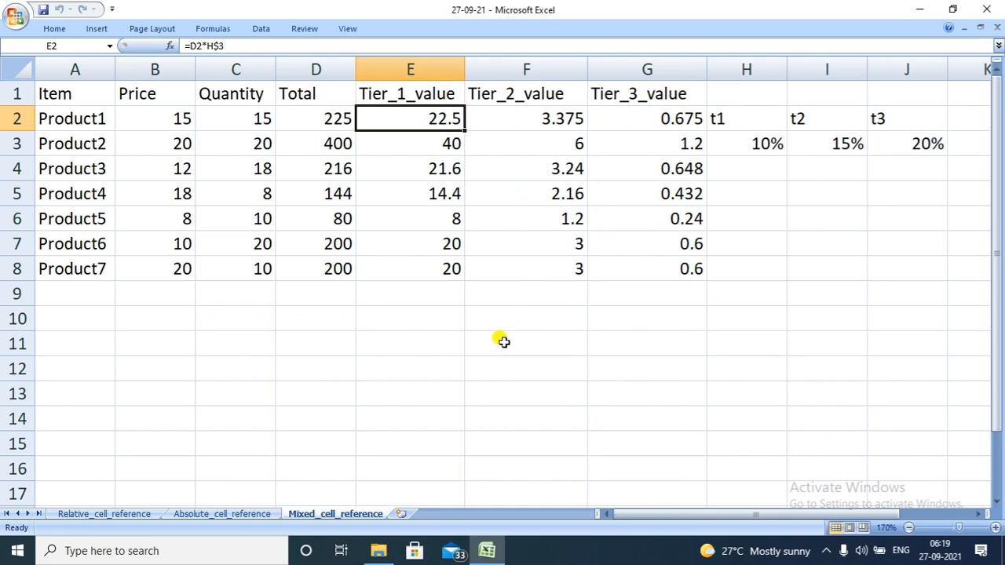
left_click(240, 516)
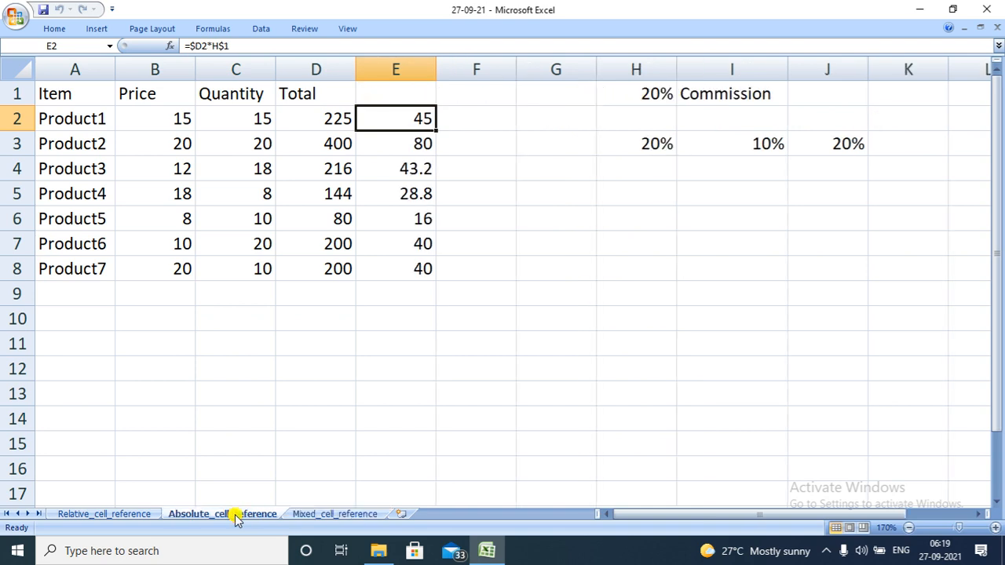
left_click(88, 514)
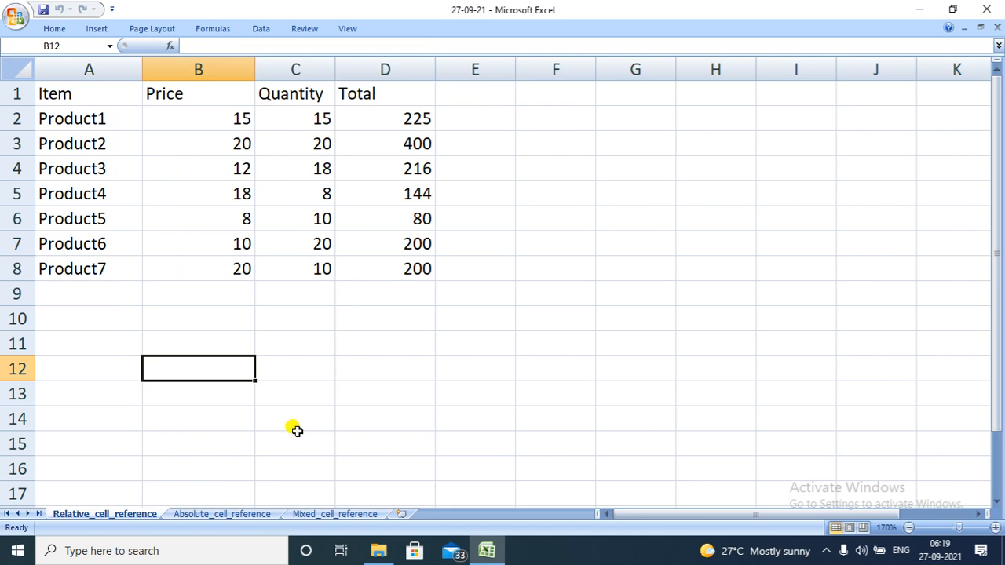
left_click(246, 515)
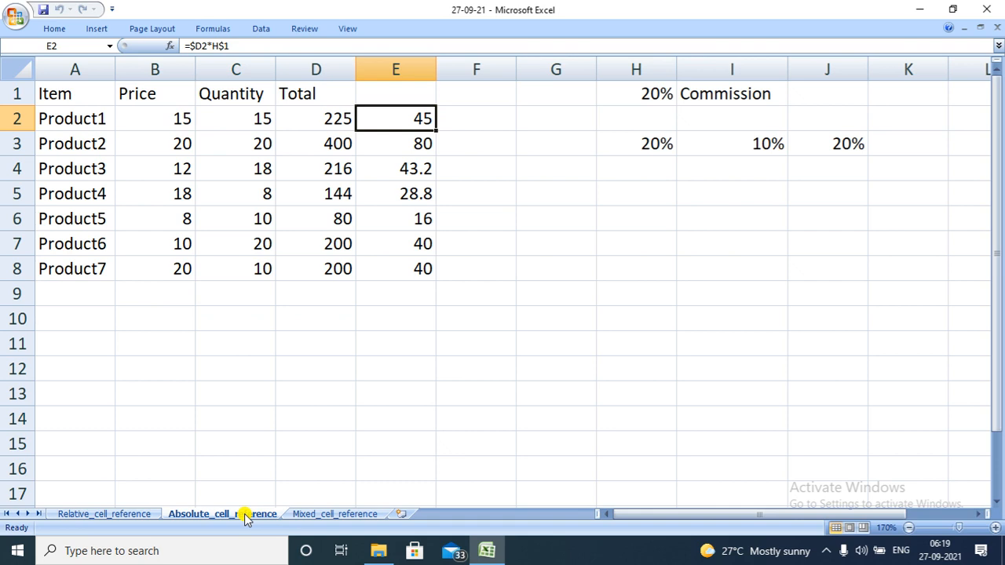
left_click(628, 97)
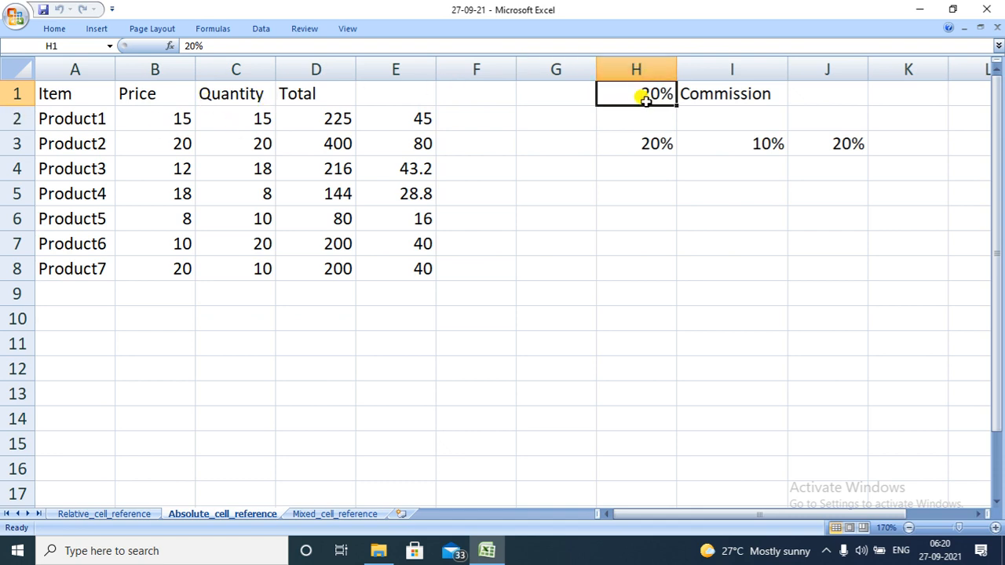
- Clear the commission results in E2:E8 on the Absolute_cell_reference sheet
left_click(424, 119)
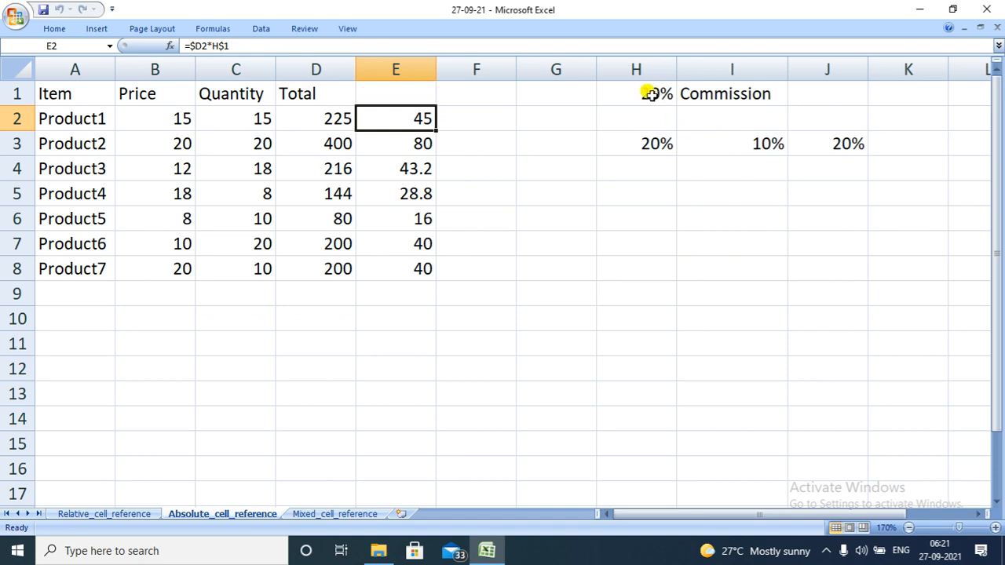
double_click(428, 117)
key("Delete")
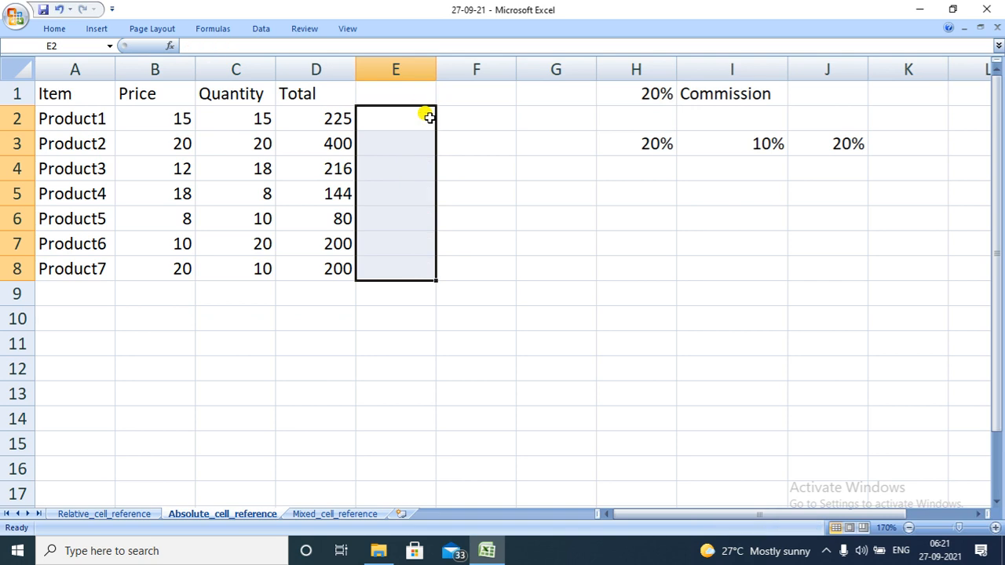
- Enter the formula =D2*$H$1 in E2 to multiply Product1's total by the fixed commission rate
left_click(428, 116)
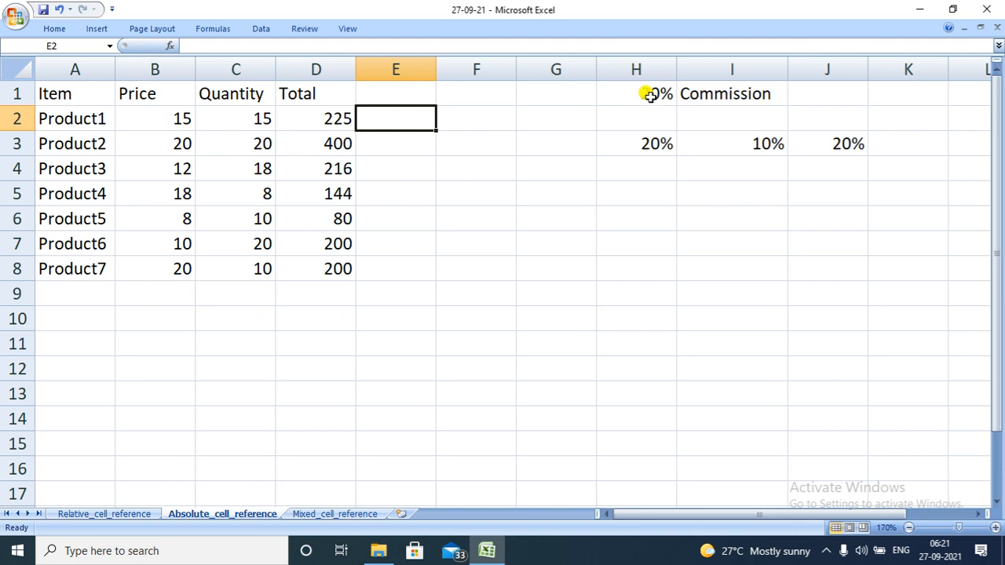
double_click(402, 119)
type("=")
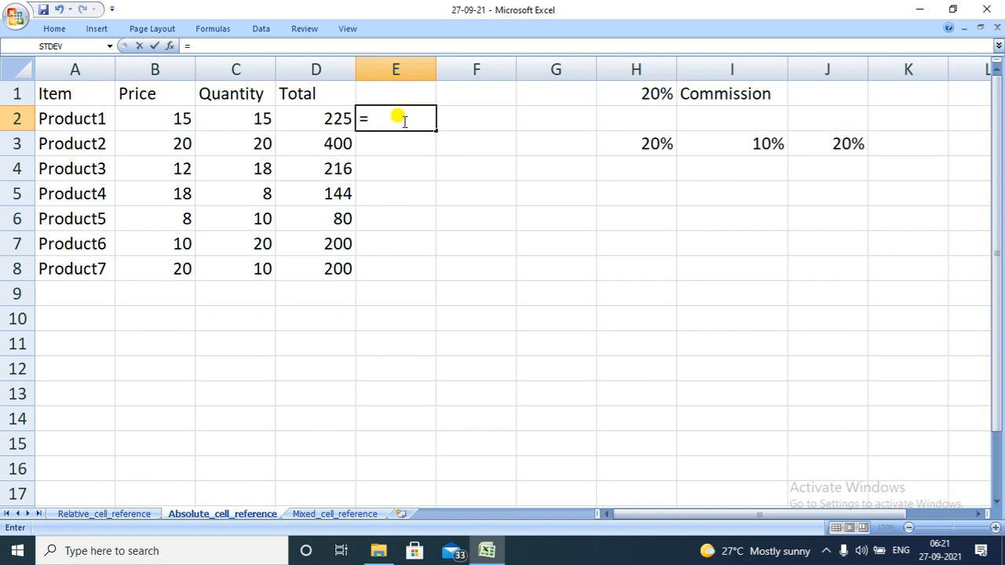
left_click(338, 118)
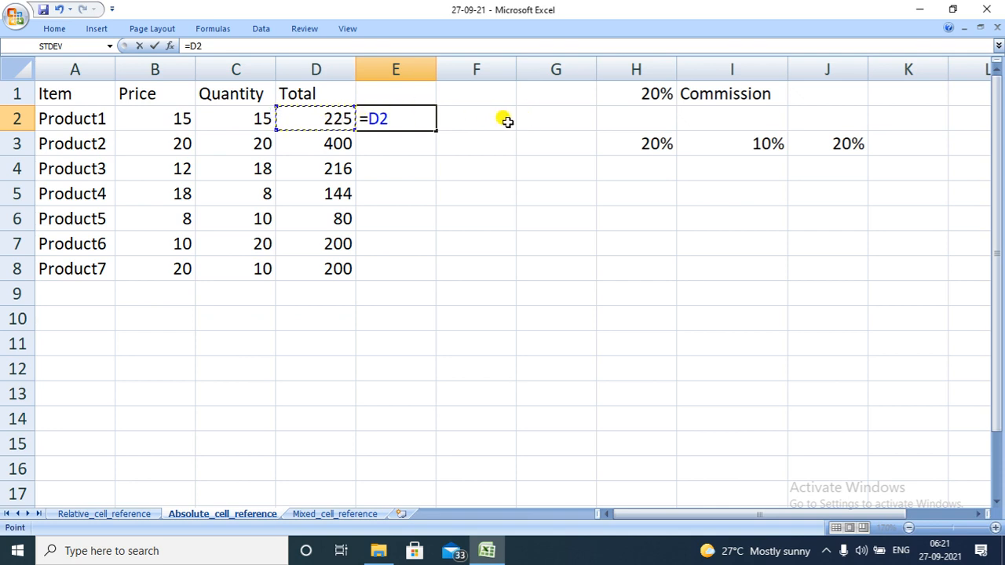
type("*")
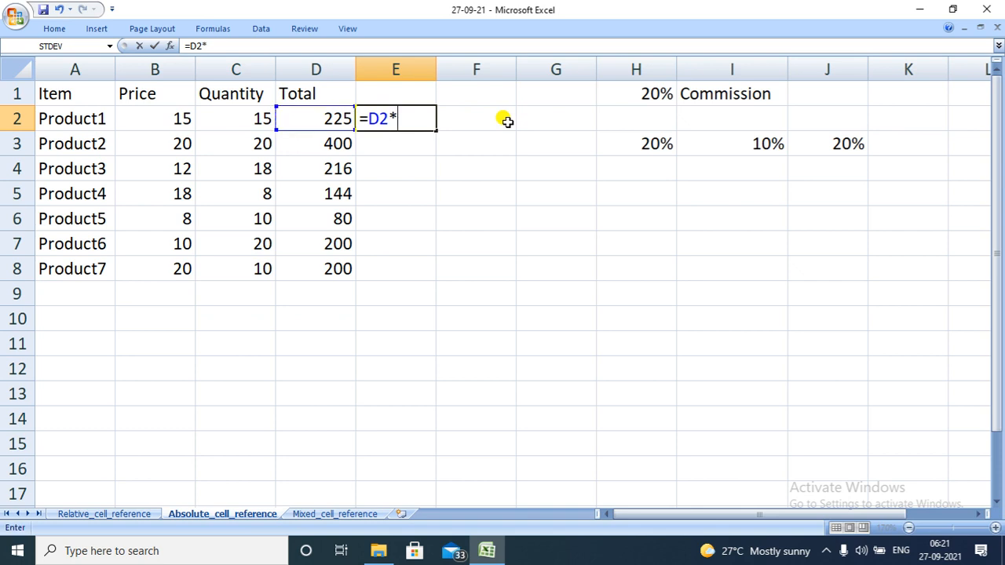
left_click(654, 95)
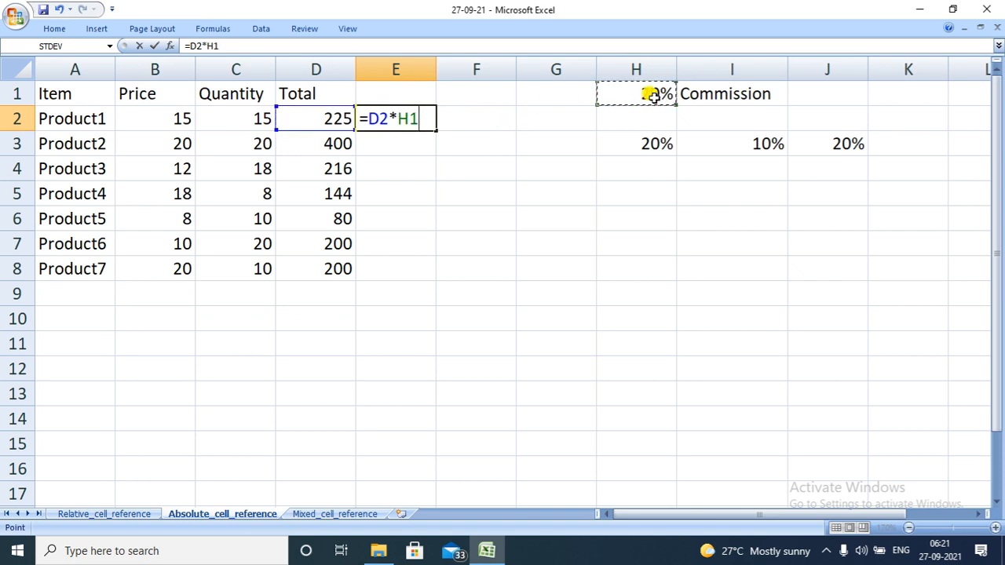
left_click(209, 46)
type("$")
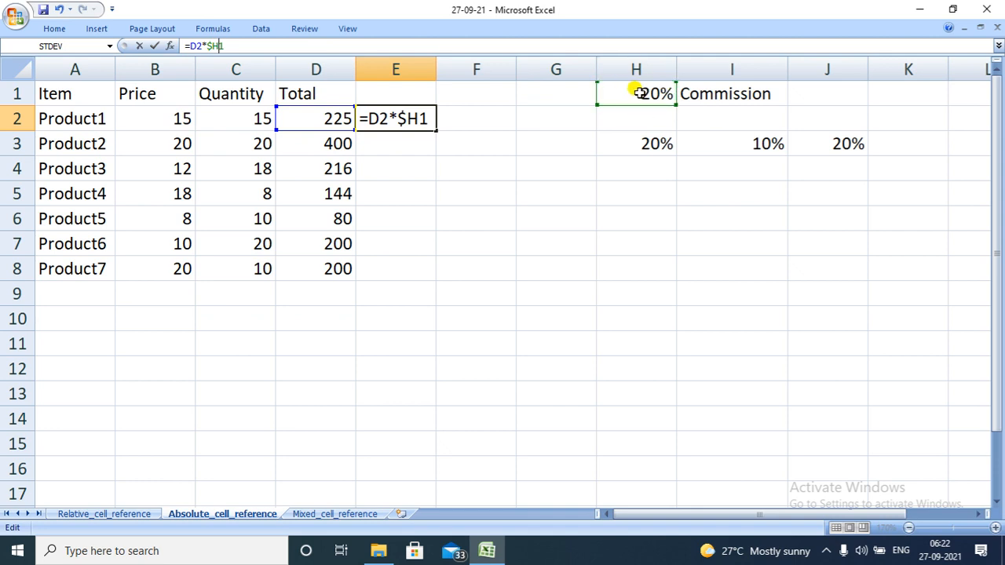
type("$")
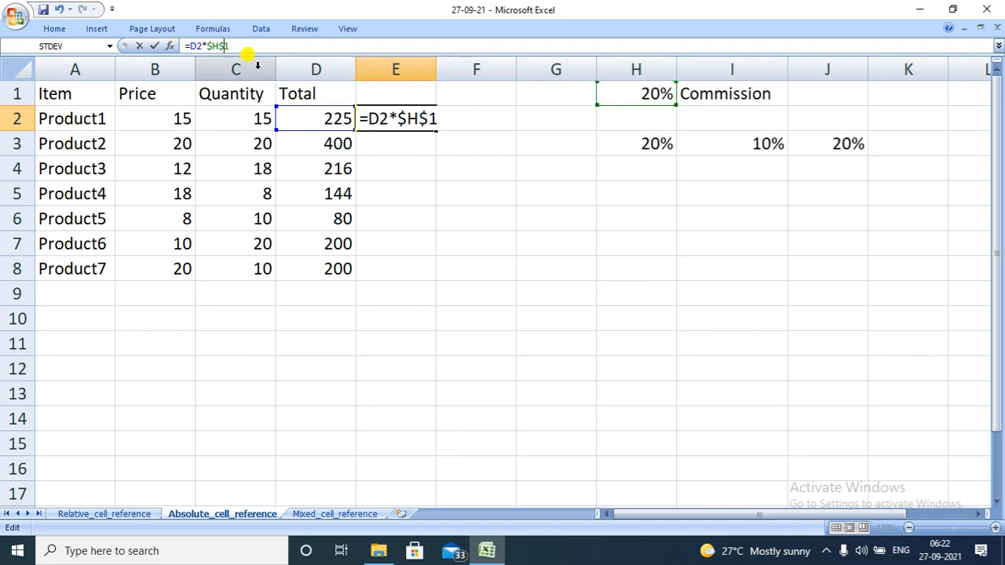
key("Return")
- Fill the commission formula from E2 down to E8 for the remaining products
left_click(422, 118)
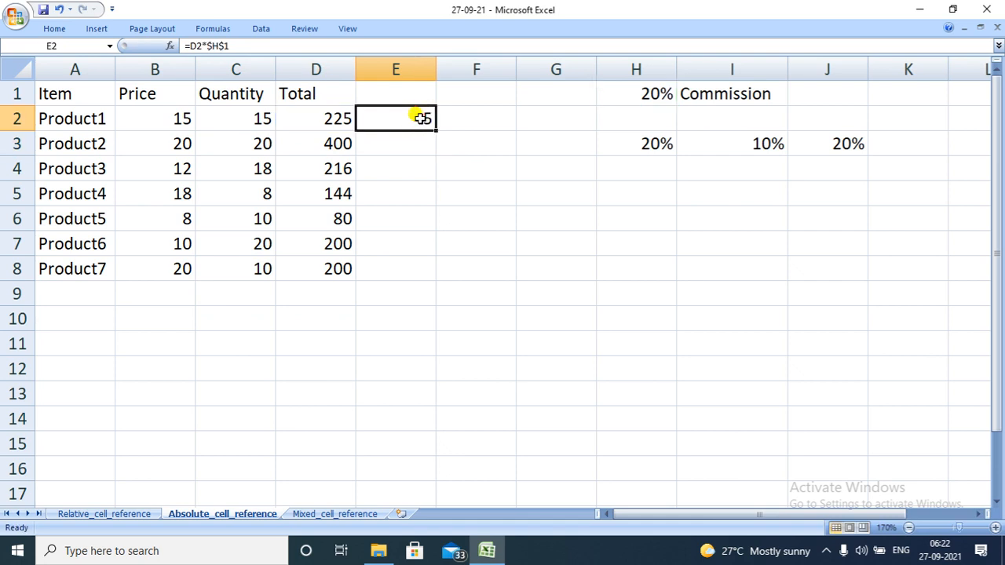
left_click_drag(434, 131, 414, 270)
left_click(481, 272)
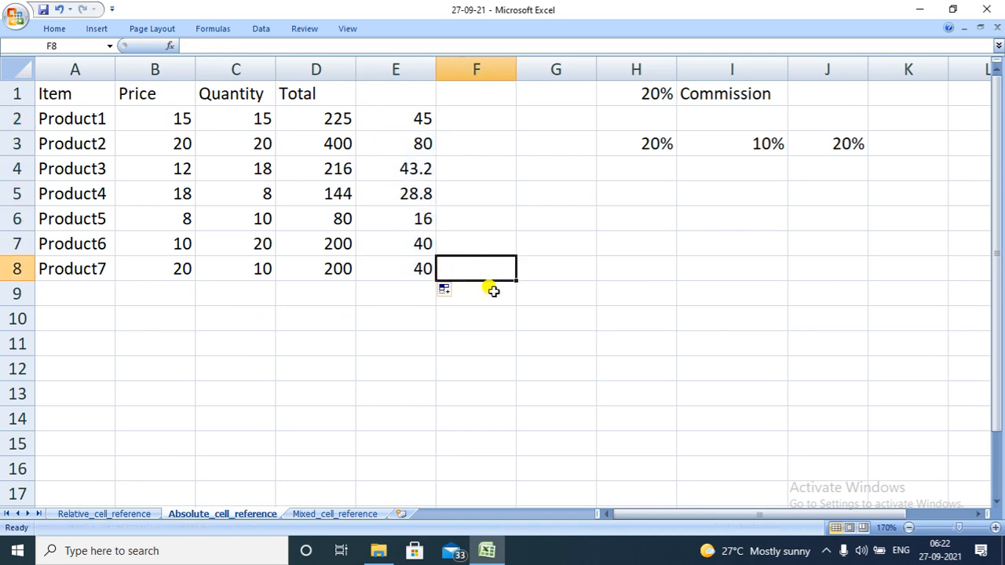
- Go to the Mixed_cell_reference sheet and clear the Tier_1_value results in E2:E8
left_click(348, 514)
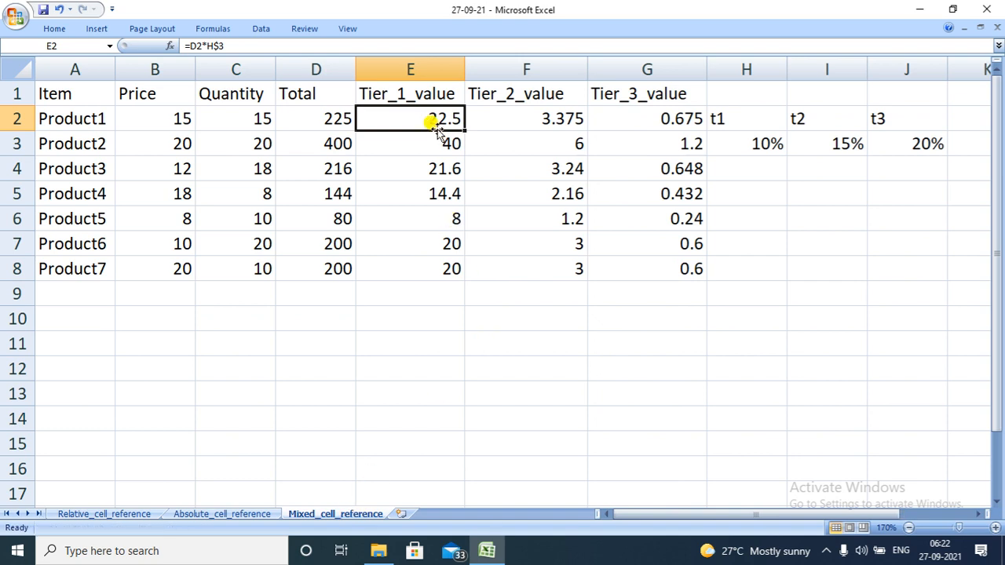
key("ctrl+shift+Down")
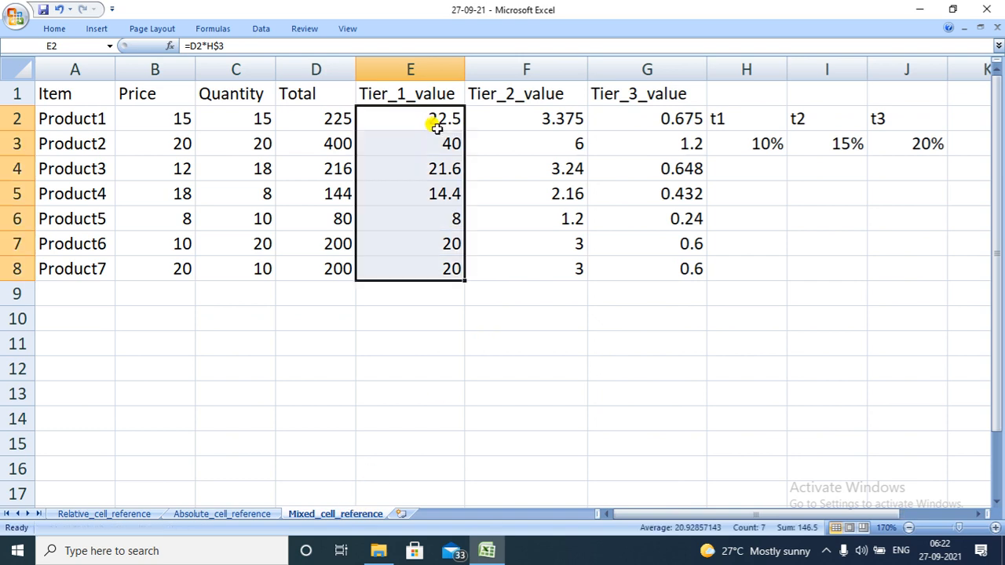
key("ctrl+shift+Right")
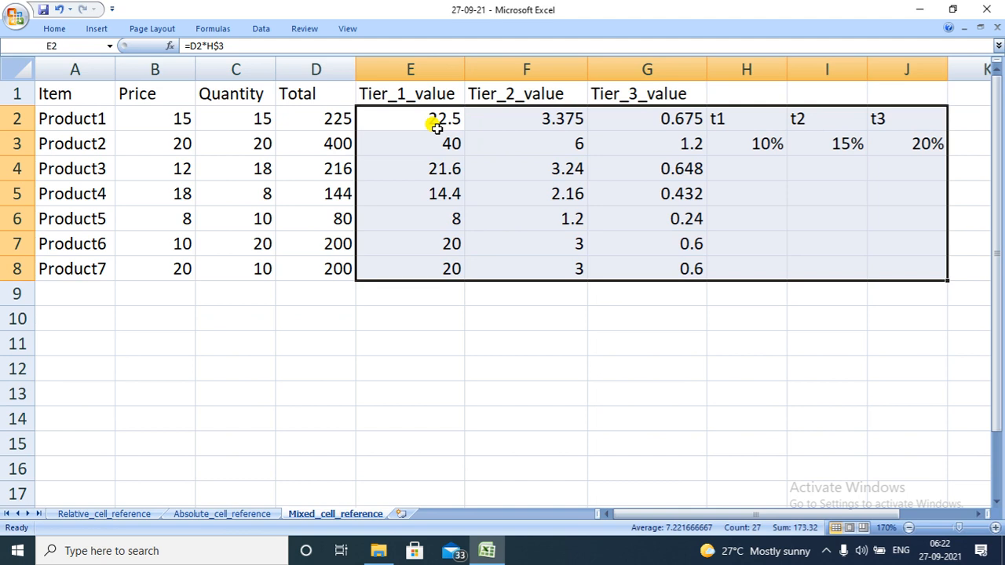
key("ctrl+shift+Left")
key("ctrl+shift+Left")
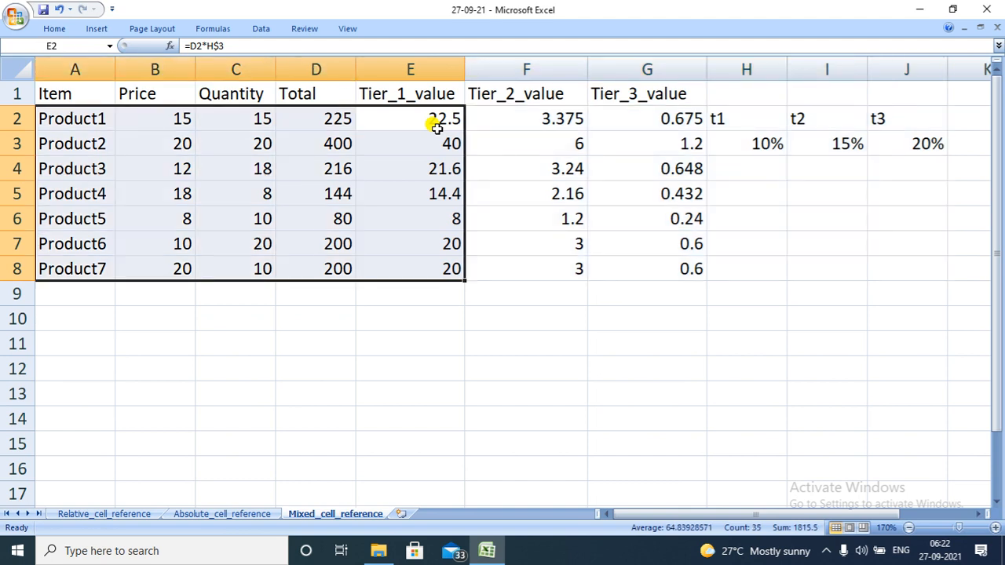
left_click(444, 119)
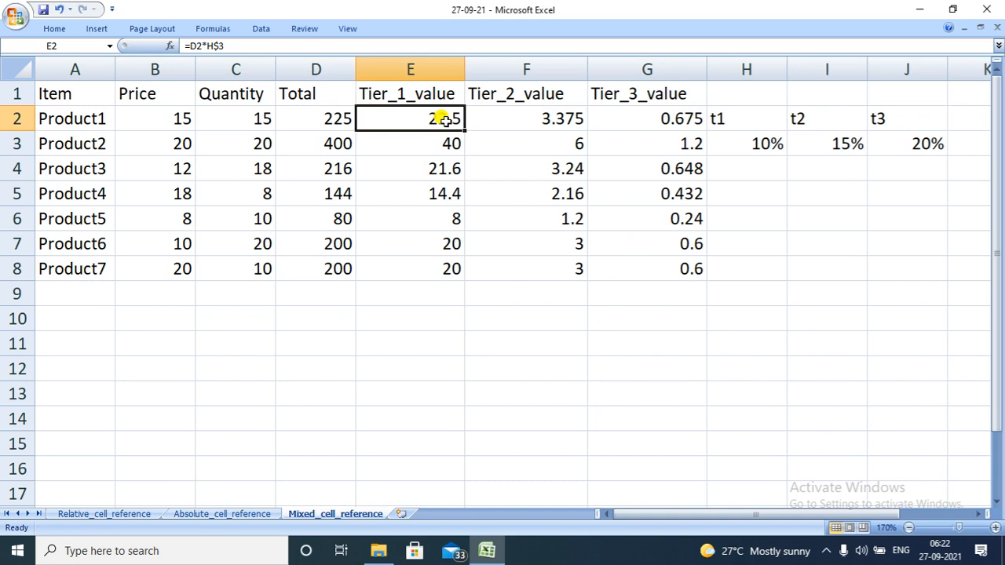
key("ctrl+shift+Down")
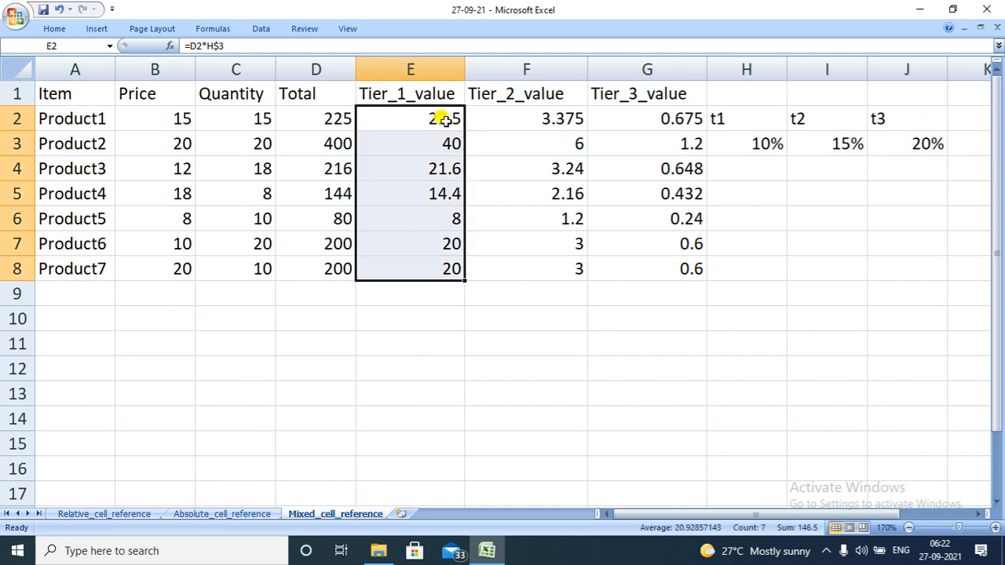
key("Delete")
- Clear the Tier_2_value and Tier_3_value results in F2:F8 and G2:G8
left_click(542, 110)
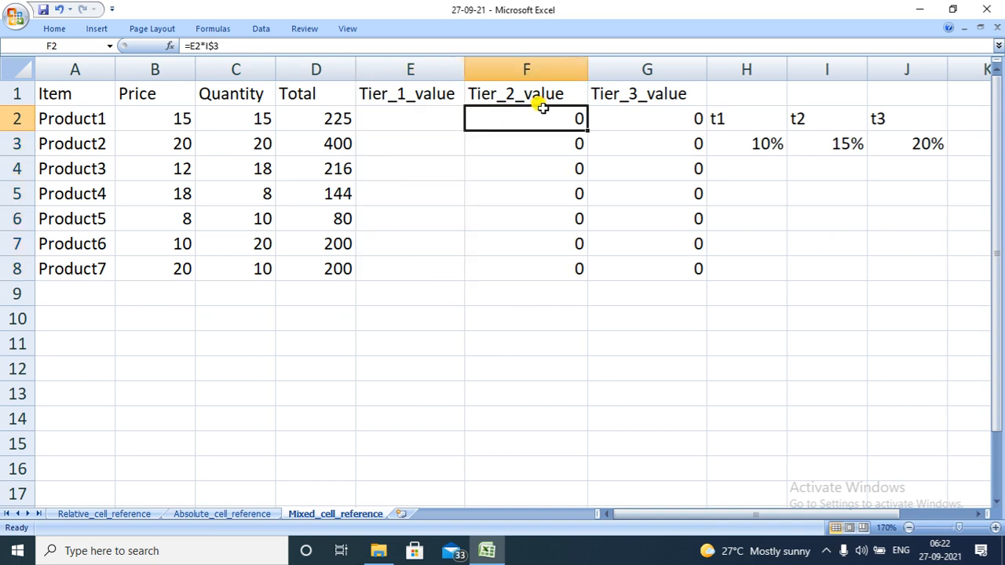
key("ctrl+shift+Down")
key("Delete")
left_click(664, 119)
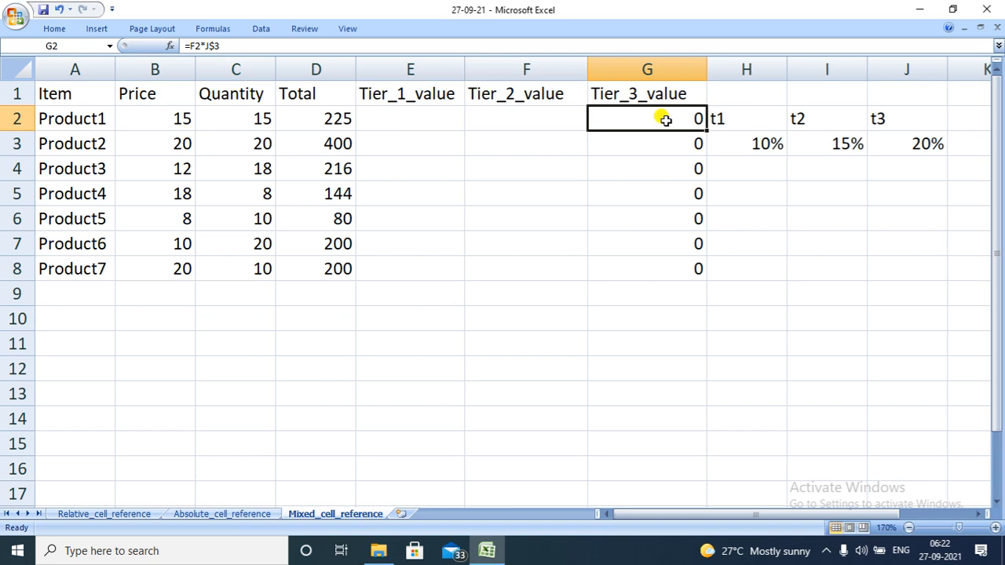
key("ctrl+shift+Down")
key("Delete")
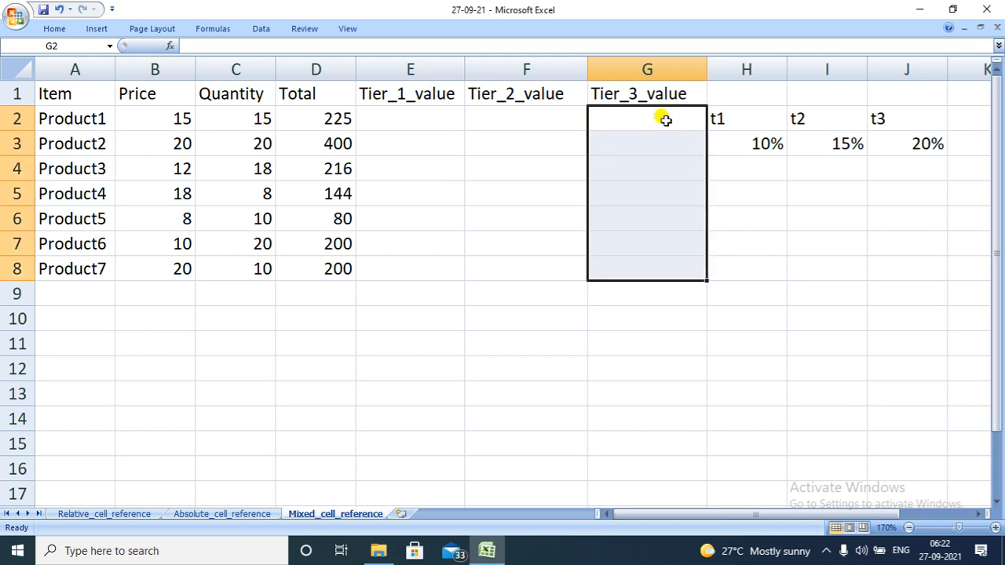
- Enter the mixed-reference formula =$D2*H$3 in E2, locking the Total column and the tier rate row
left_click(409, 118)
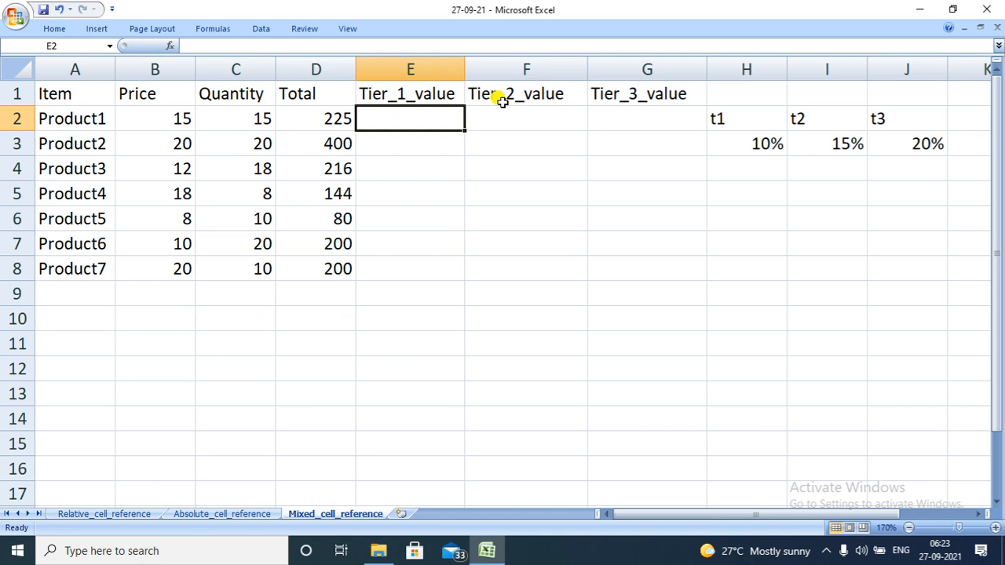
double_click(380, 118)
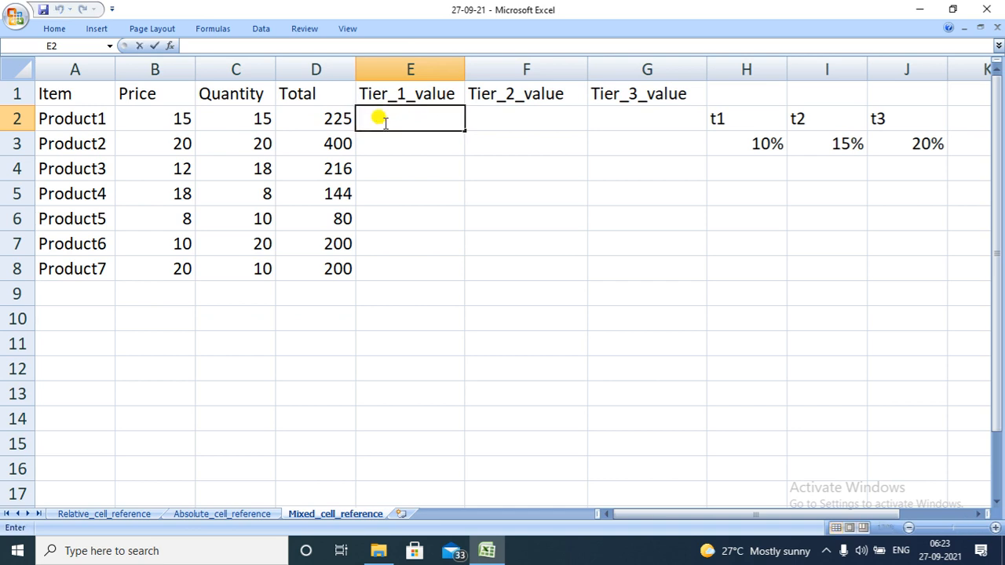
type("=")
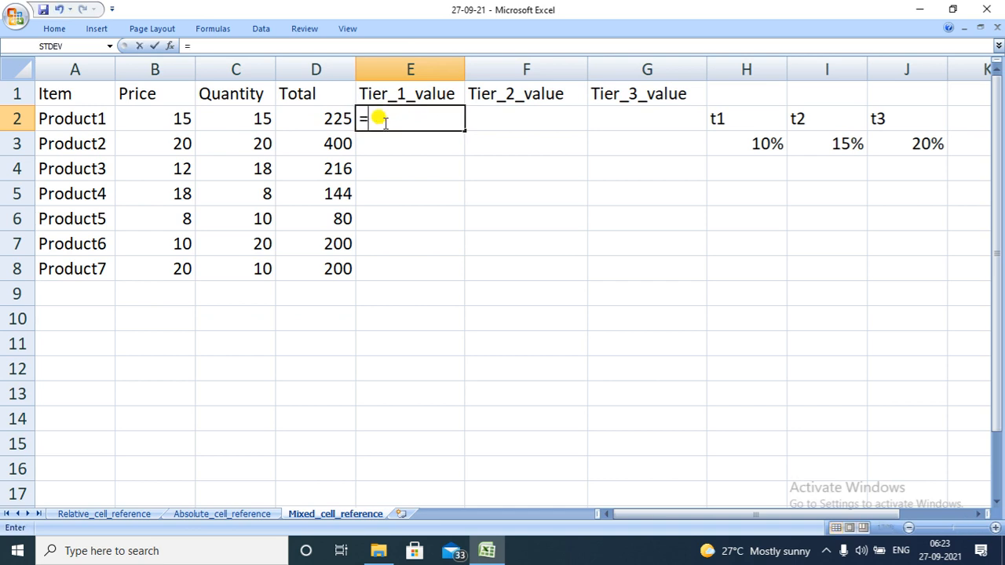
left_click(328, 117)
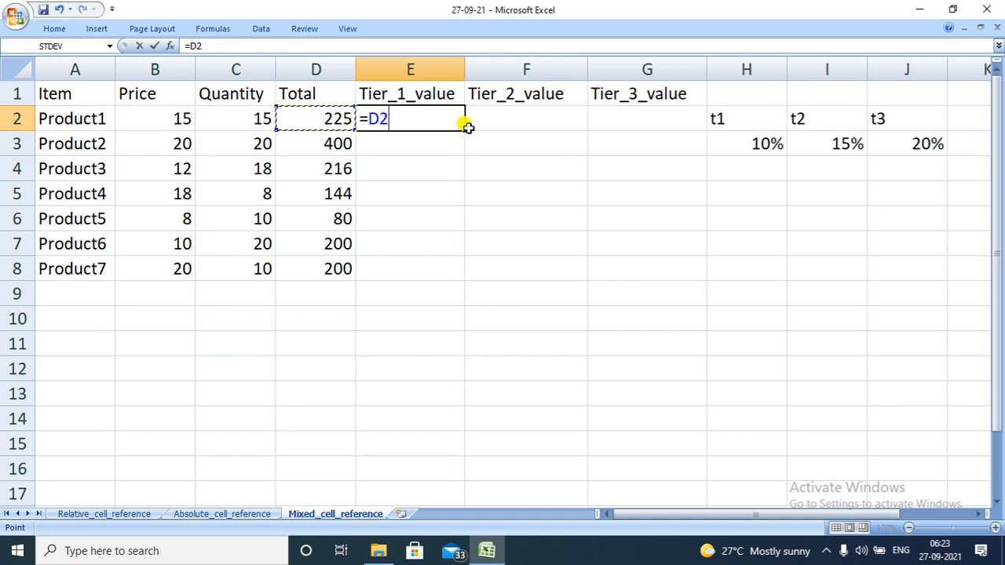
type("*")
left_click(762, 145)
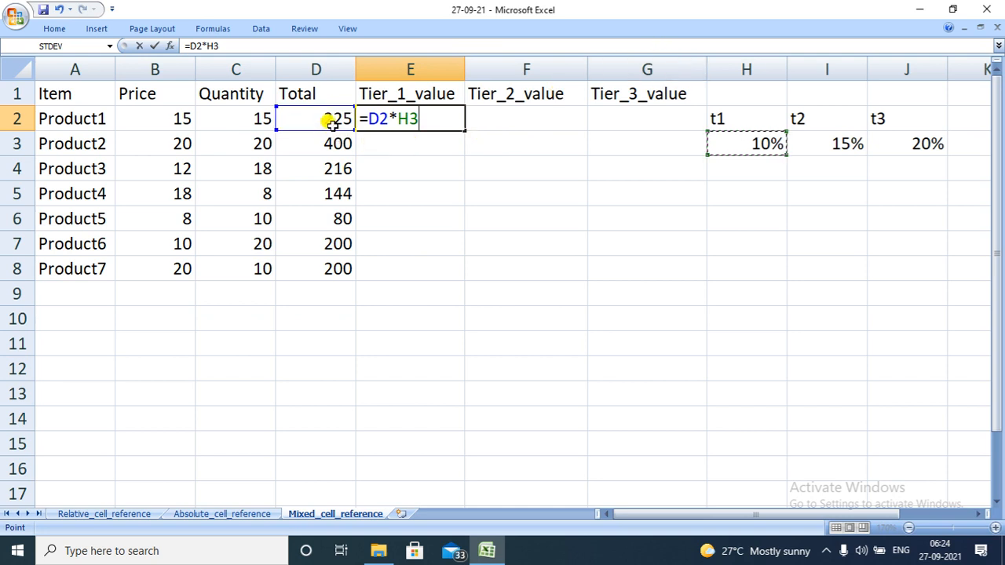
left_click(187, 46)
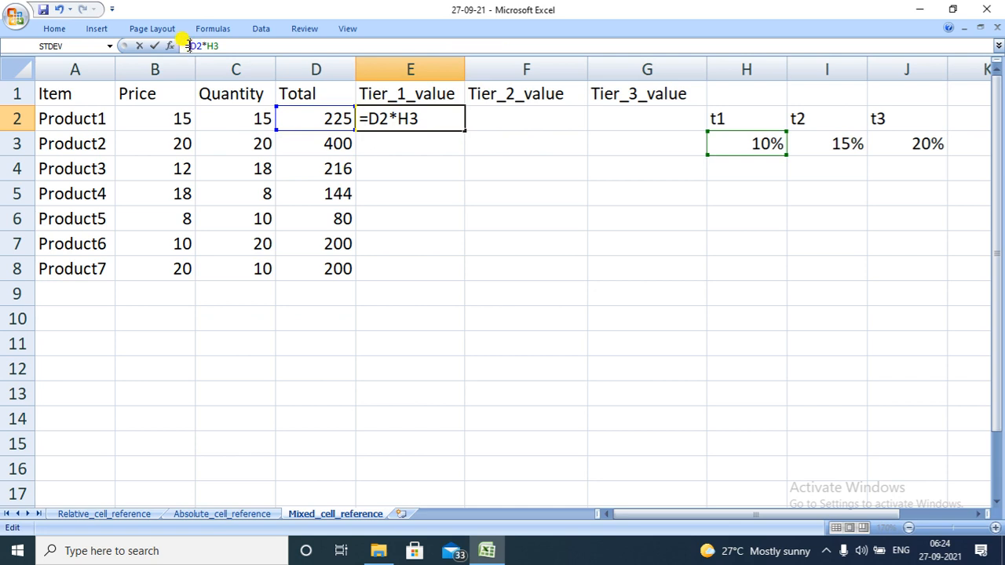
type("$")
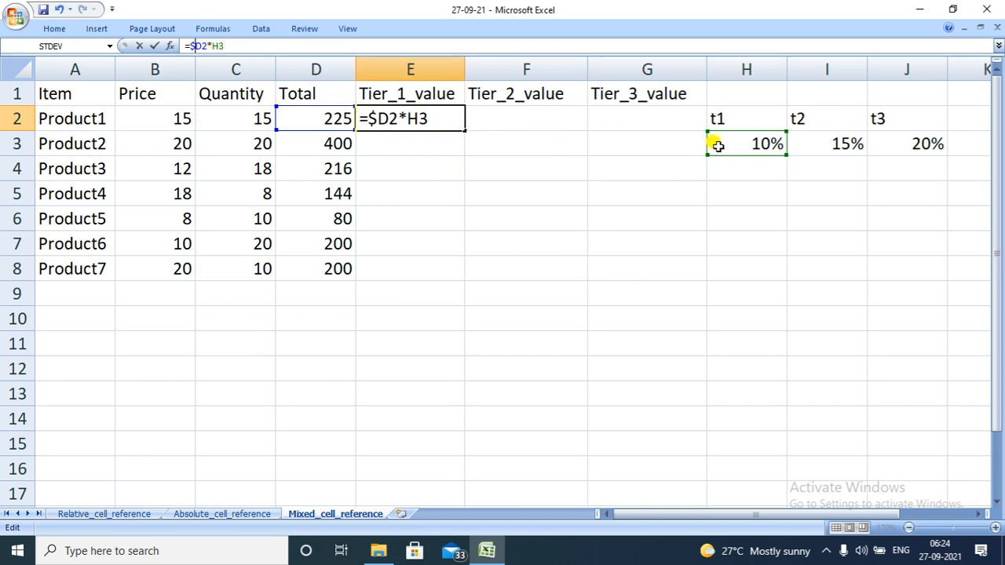
left_click(219, 46)
type("$")
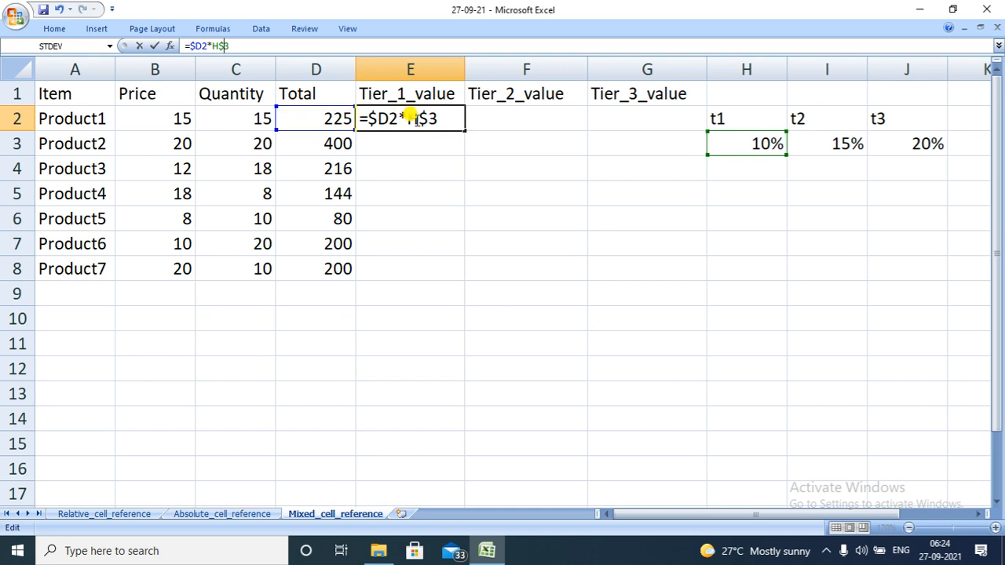
key("Return")
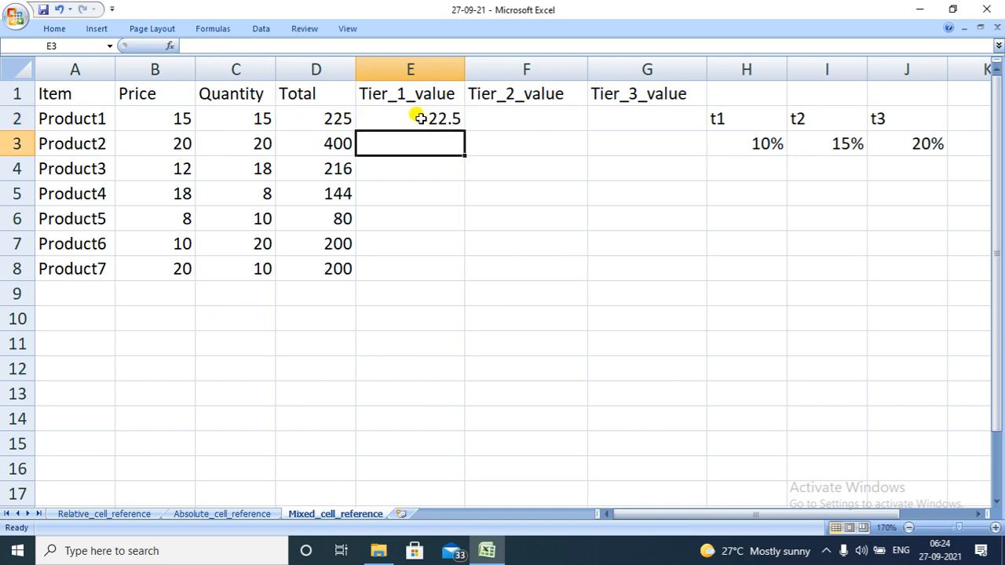
- Fill the mixed-reference formula from E2 across all three tier columns and down to G8
left_click(434, 117)
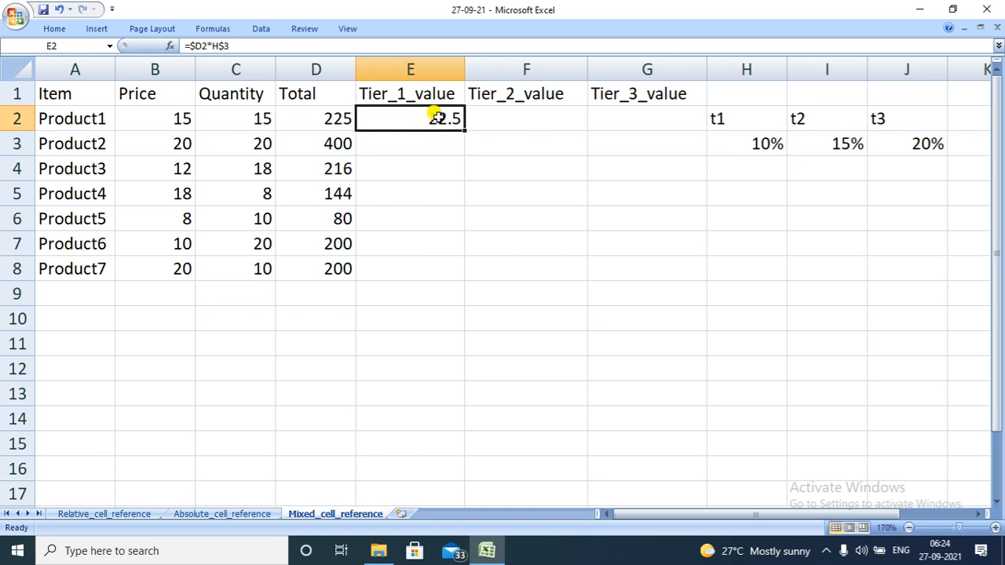
left_click_drag(462, 128, 689, 271)
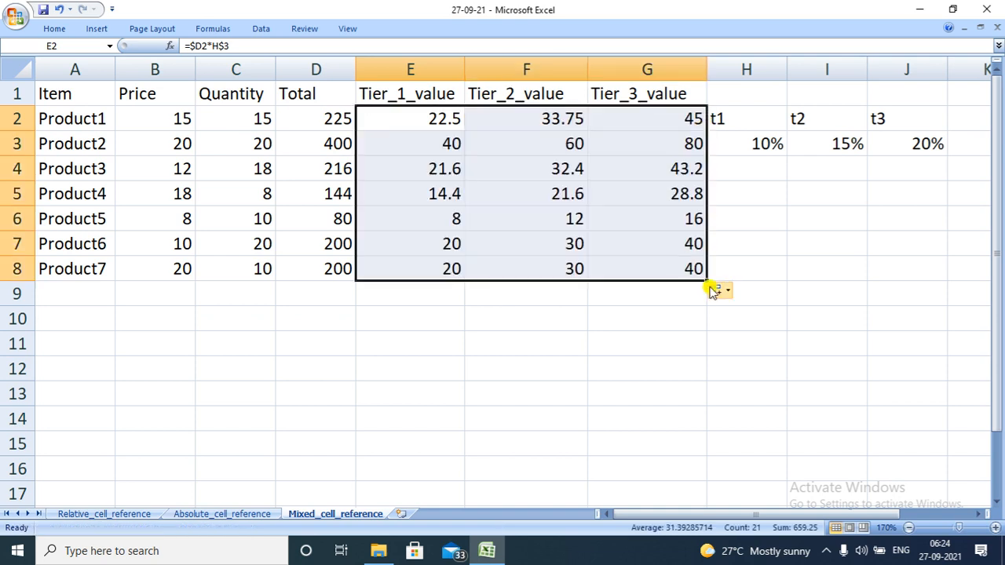
left_click(779, 314)
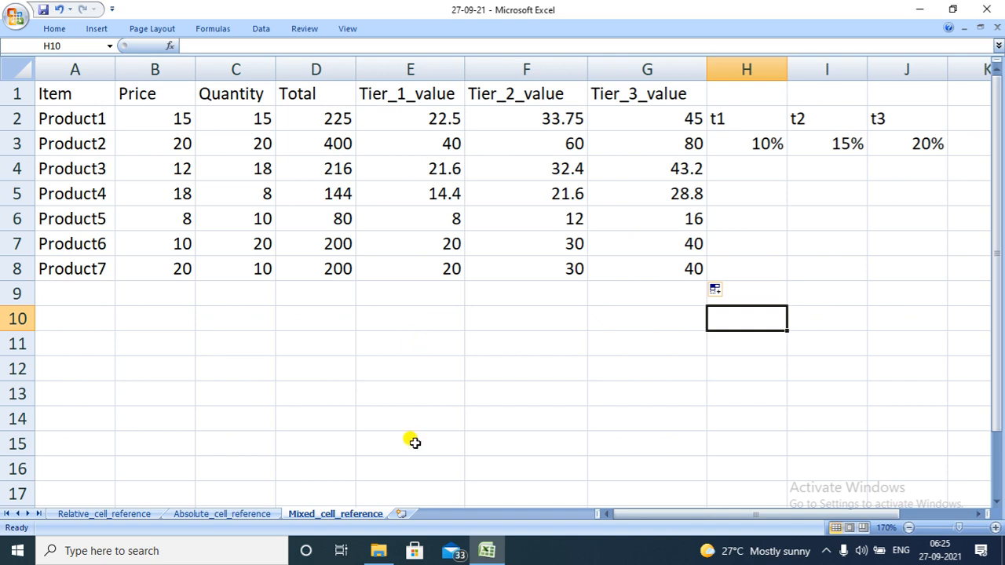
- Add a new worksheet after Mixed_cell_reference and zoom it to 170%
left_click(402, 516)
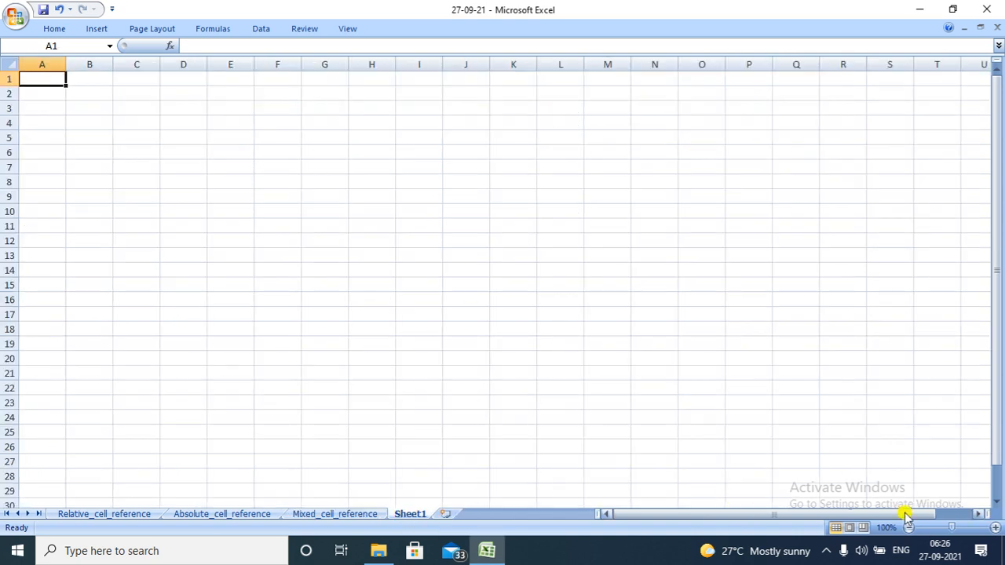
left_click(994, 528)
left_click(994, 528)
left_click(995, 528)
left_click(994, 529)
left_click(994, 528)
left_click(994, 528)
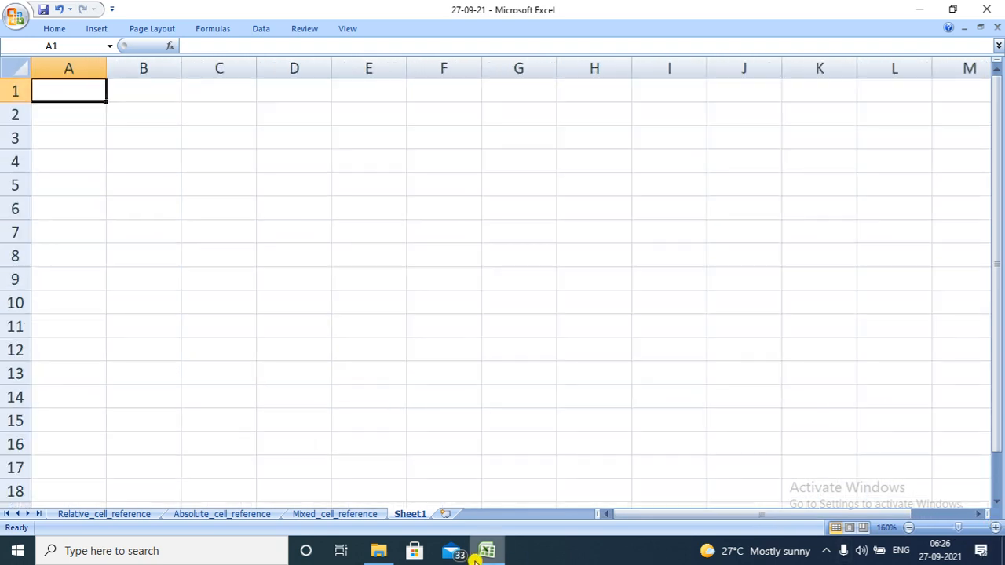
left_click(994, 529)
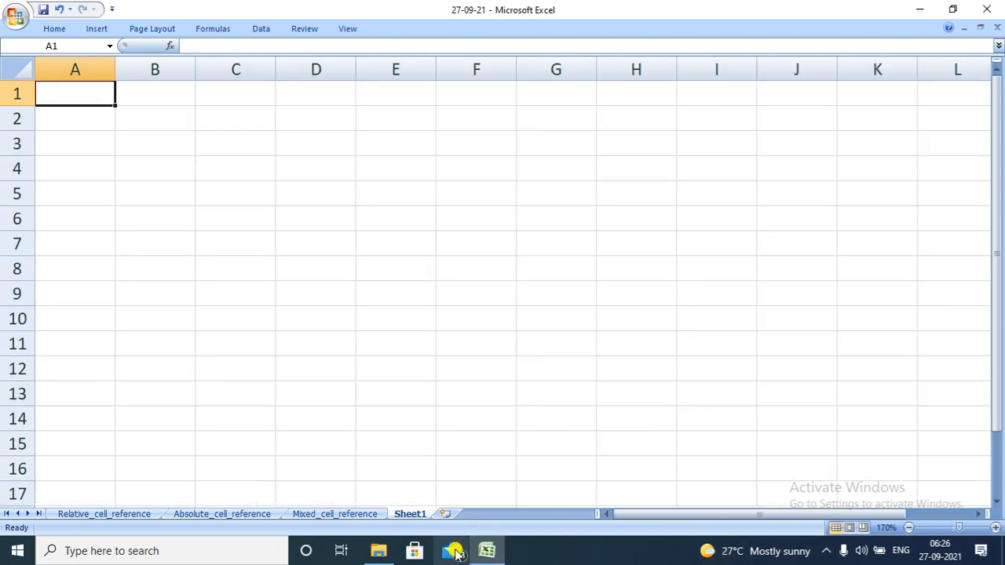
- Rename the new Sheet1 worksheet as basic_functions
right_click(421, 514)
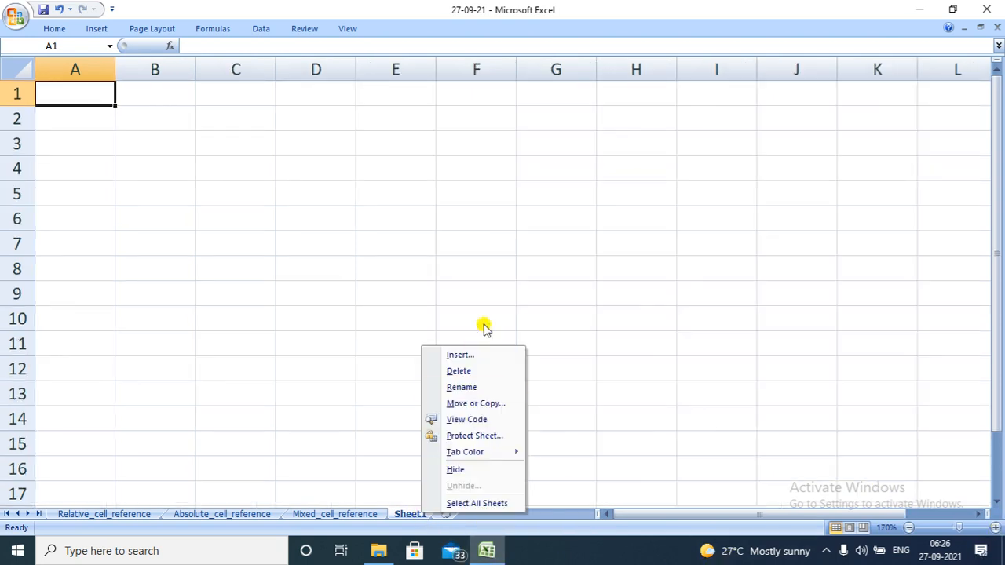
left_click(466, 388)
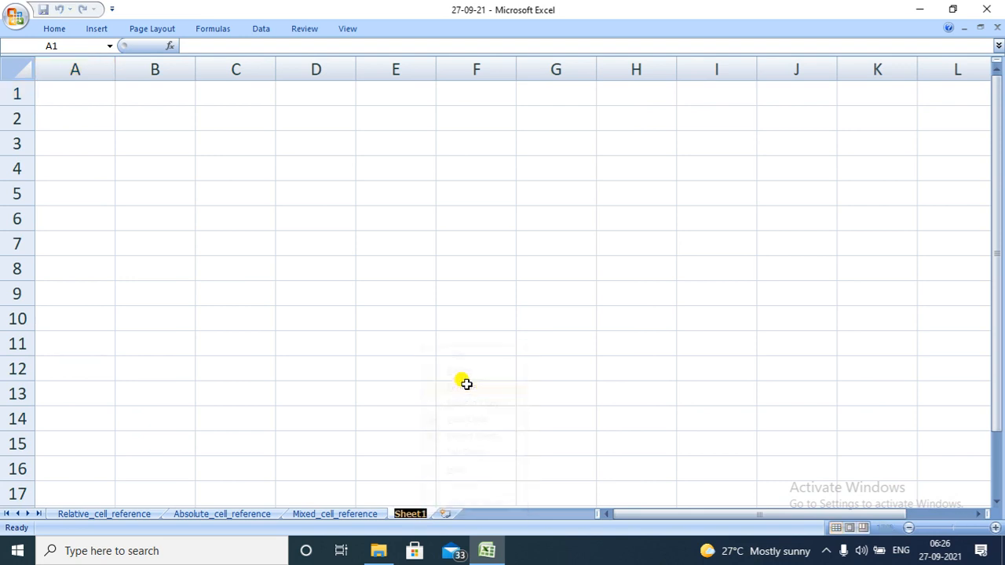
type("basic")
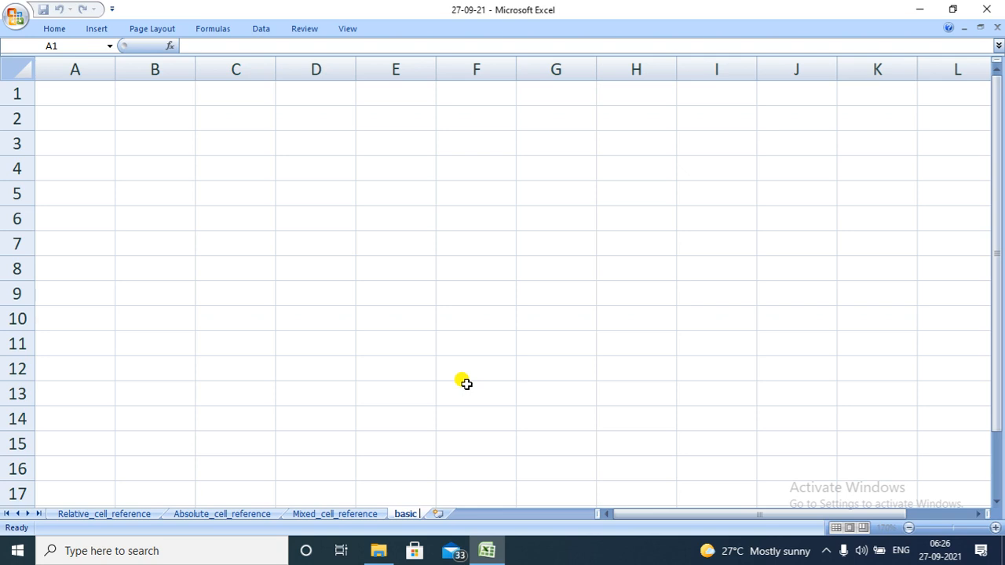
key("BackSpace")
type("_functi")
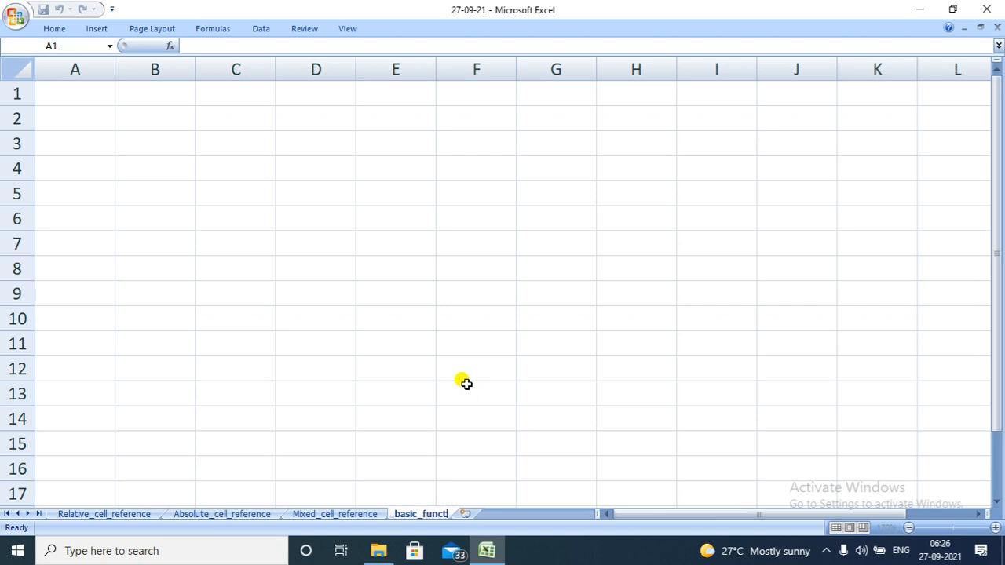
type("ons")
key("Return")
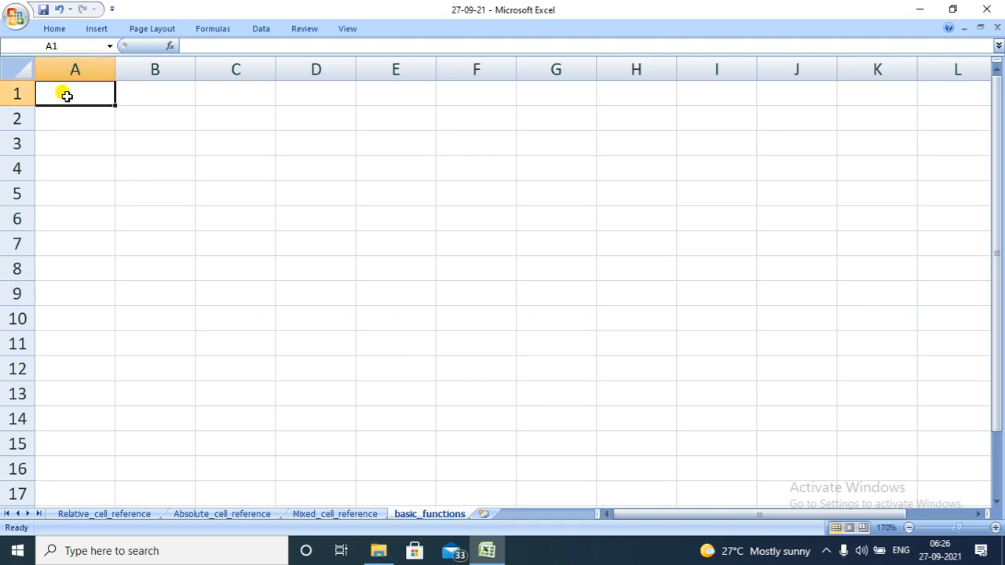
- Enter 10 in A1 and 20 in A2, and extend the series down to 90 in A9
type("10")
key("Return")
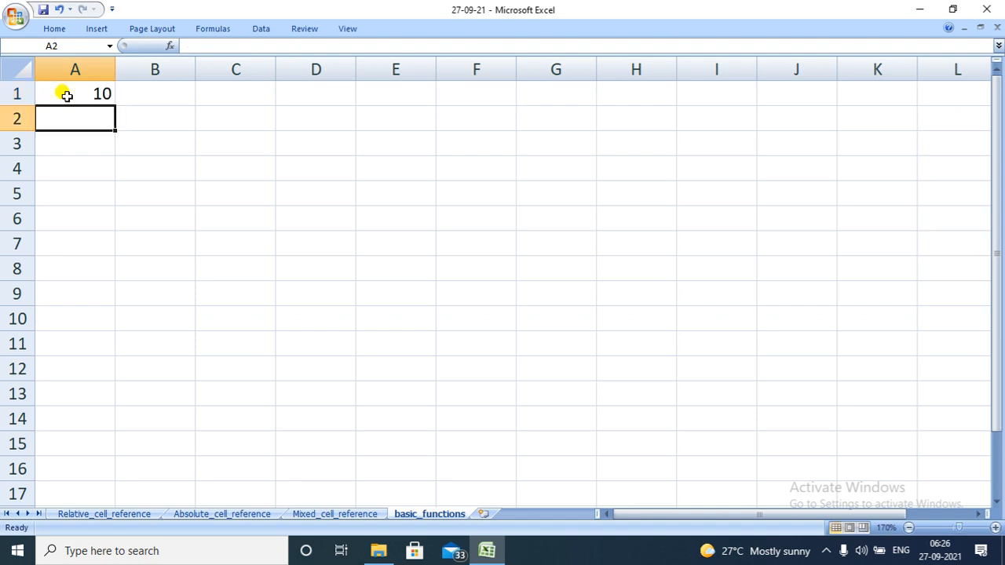
type("20")
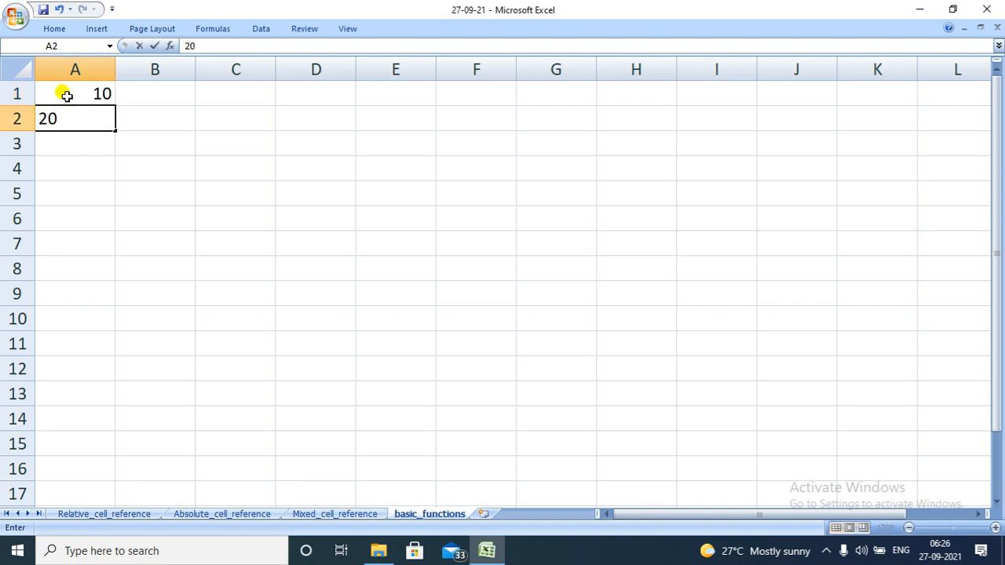
left_click(81, 98)
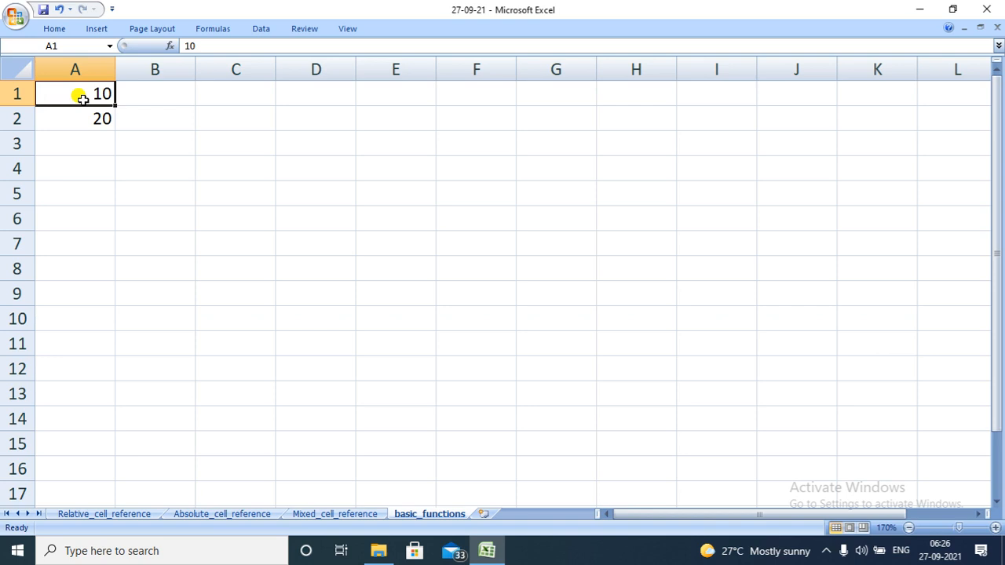
key("shift+Down")
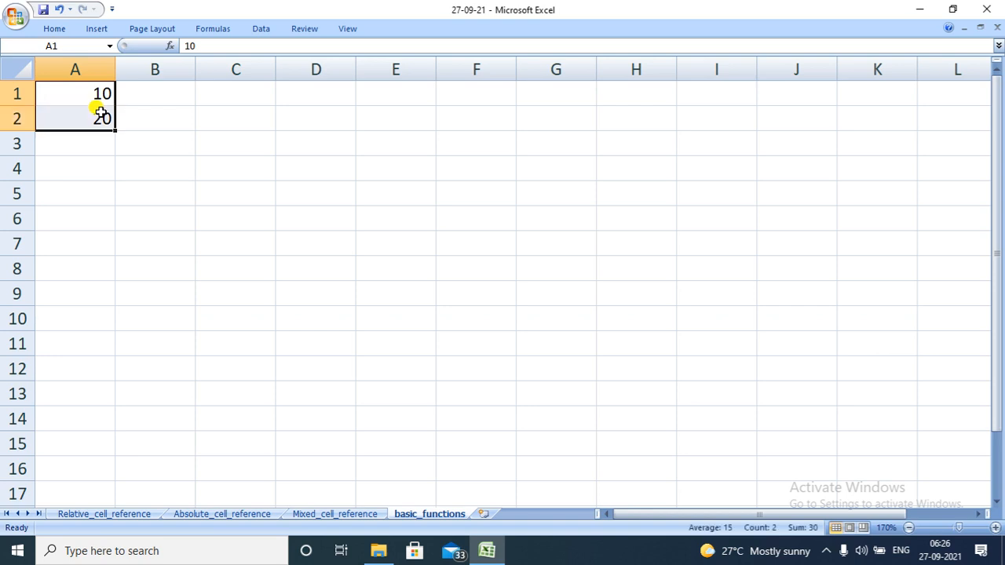
left_click_drag(114, 131, 99, 294)
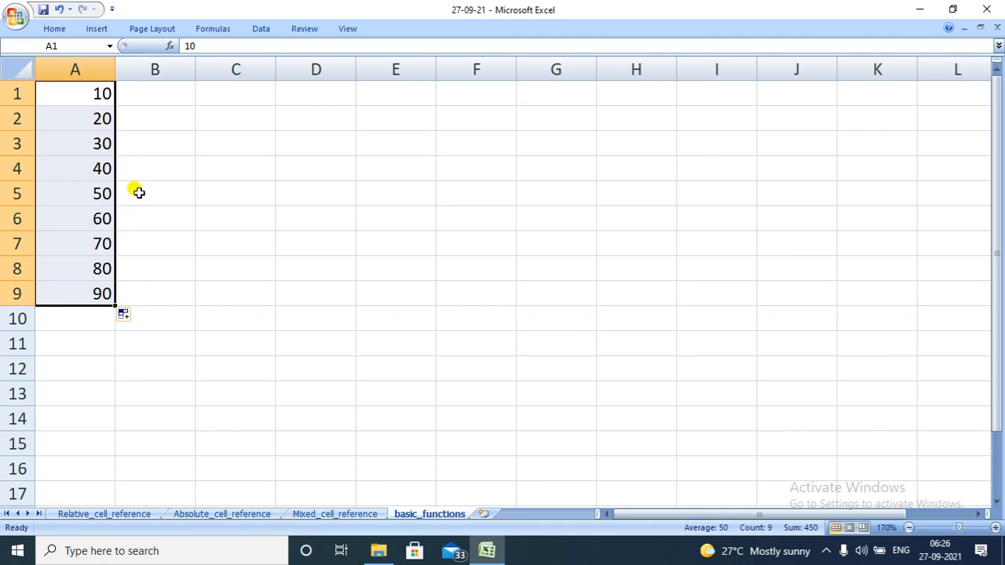
- Start a formula in C5, search the Insert Function dialog for average, and choose AVERAGE
left_click(221, 196)
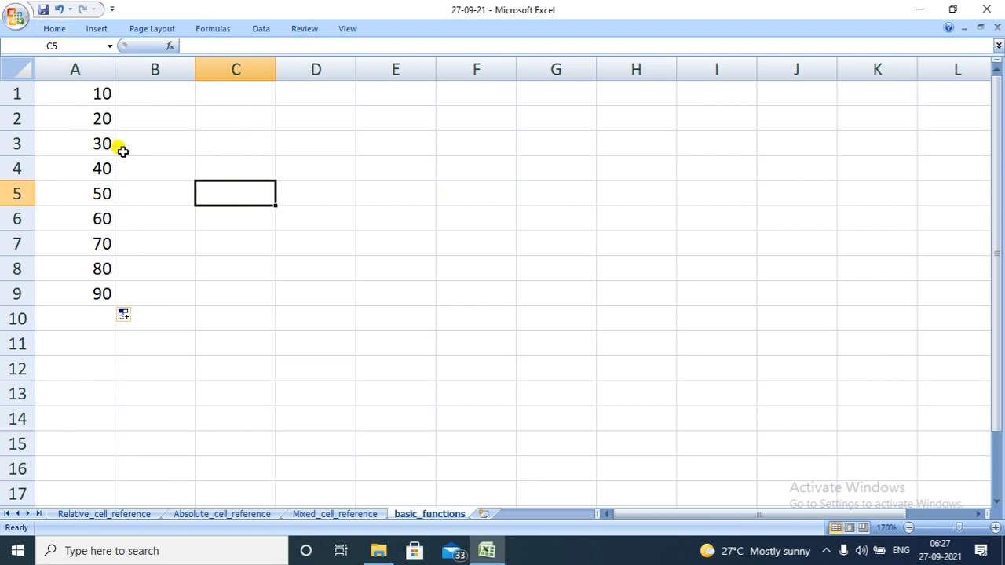
double_click(227, 200)
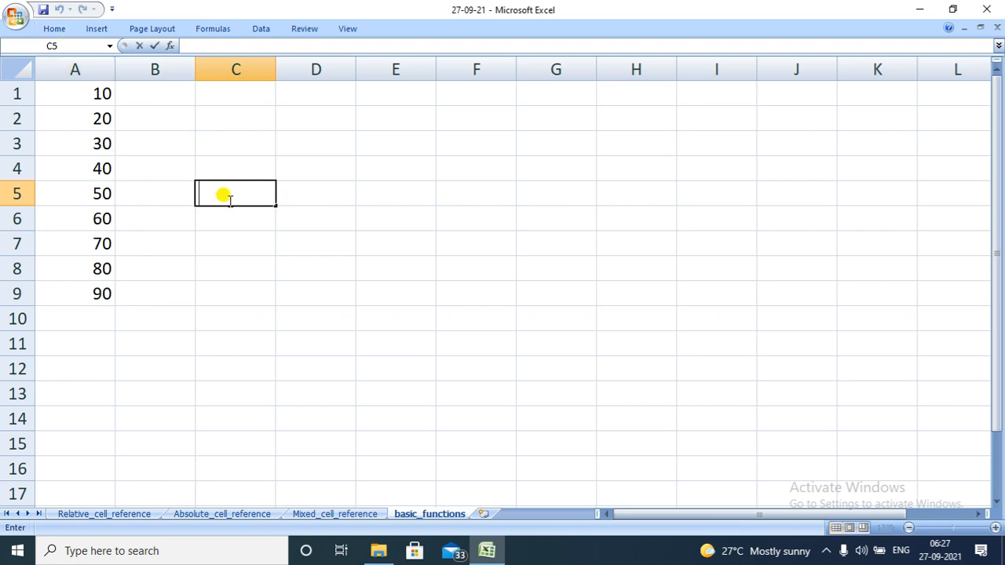
type("=")
left_click(52, 28)
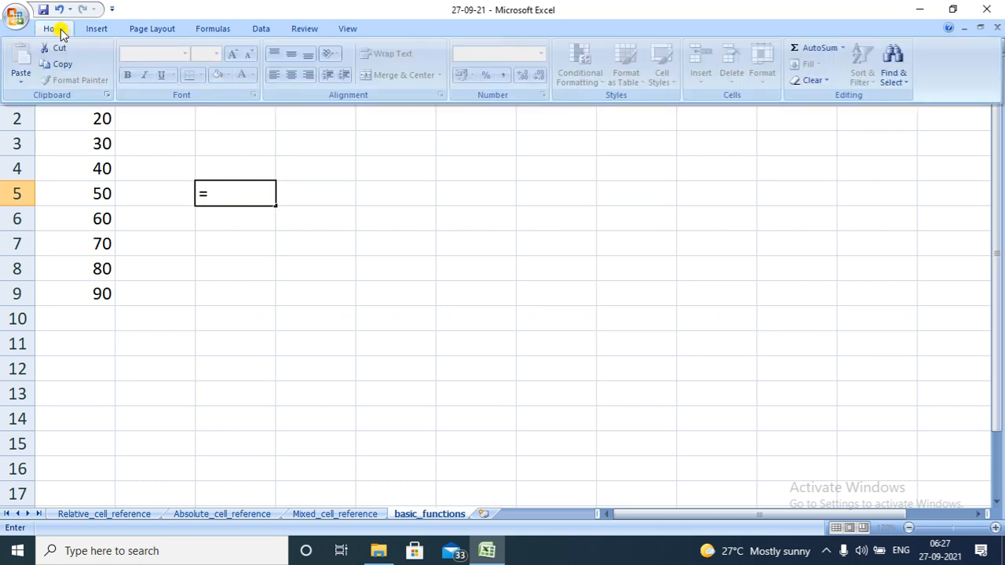
left_click(225, 29)
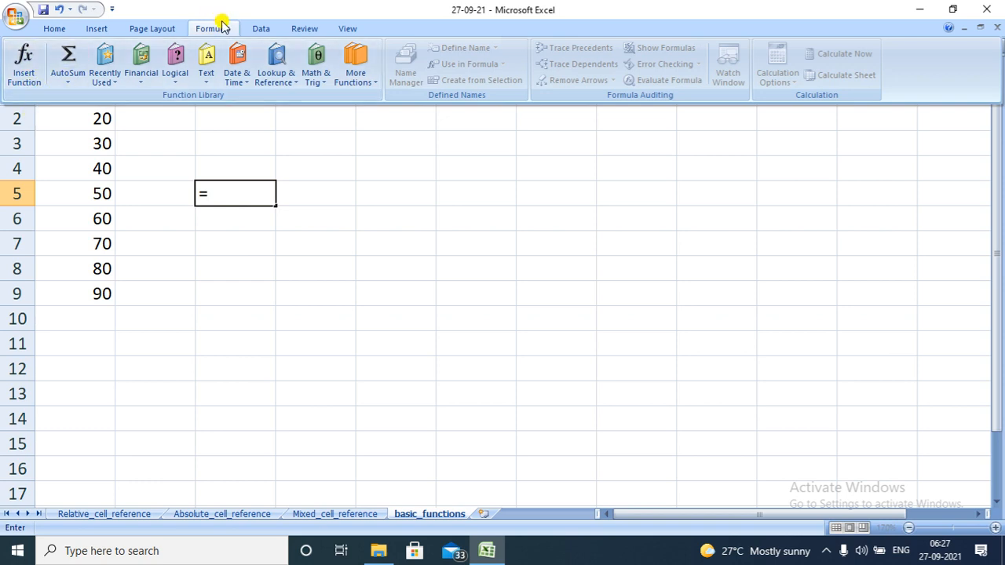
left_click(23, 67)
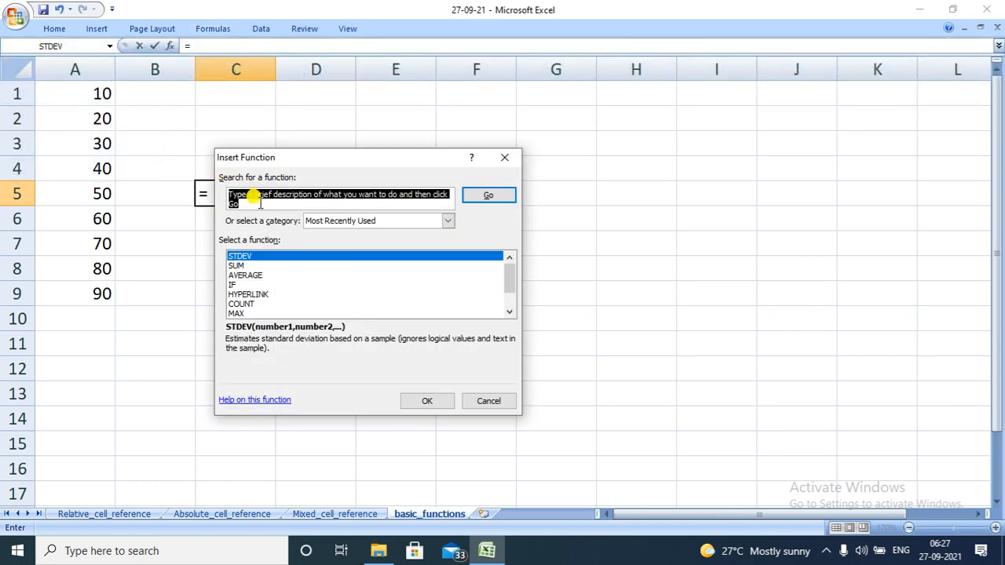
key("BackSpace")
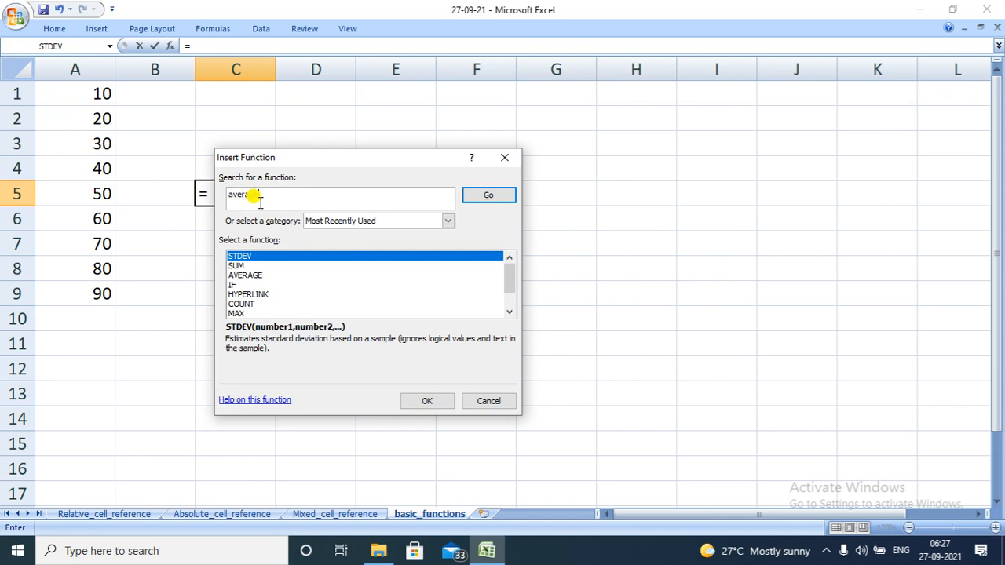
left_click(488, 195)
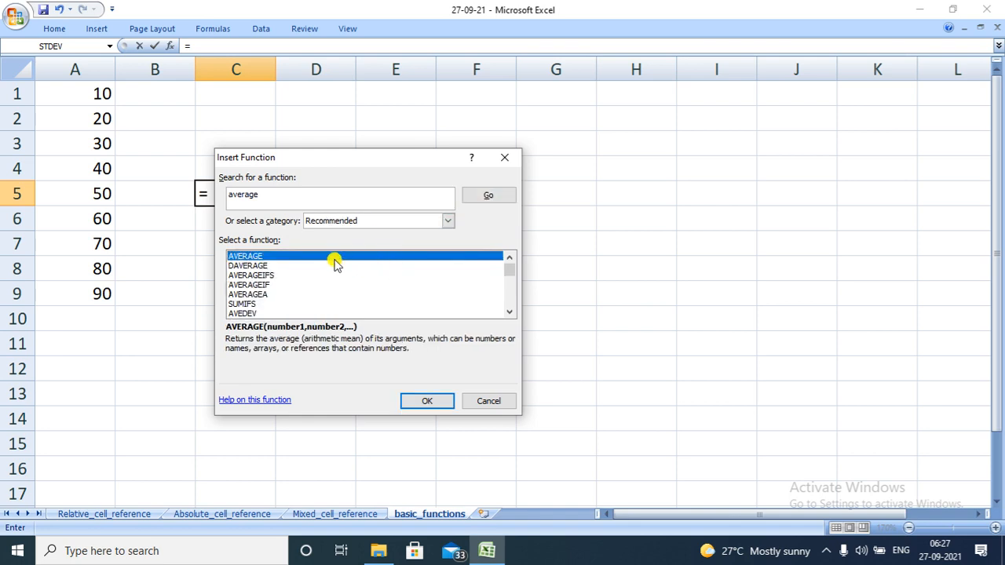
left_click(283, 257)
left_click(433, 402)
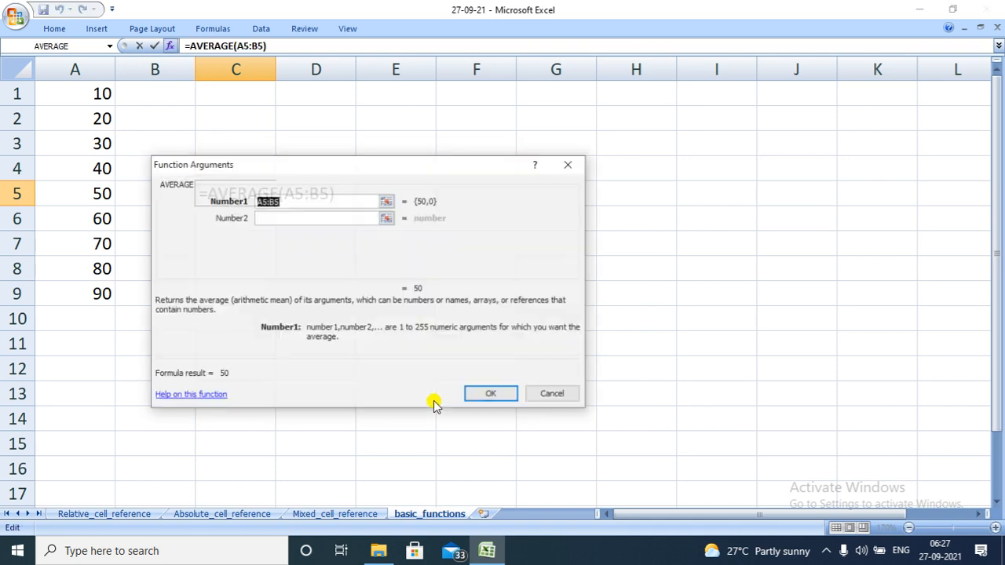
- Try AVERAGE in C5 with D5 as its only argument, and undo the entry
left_click(386, 201)
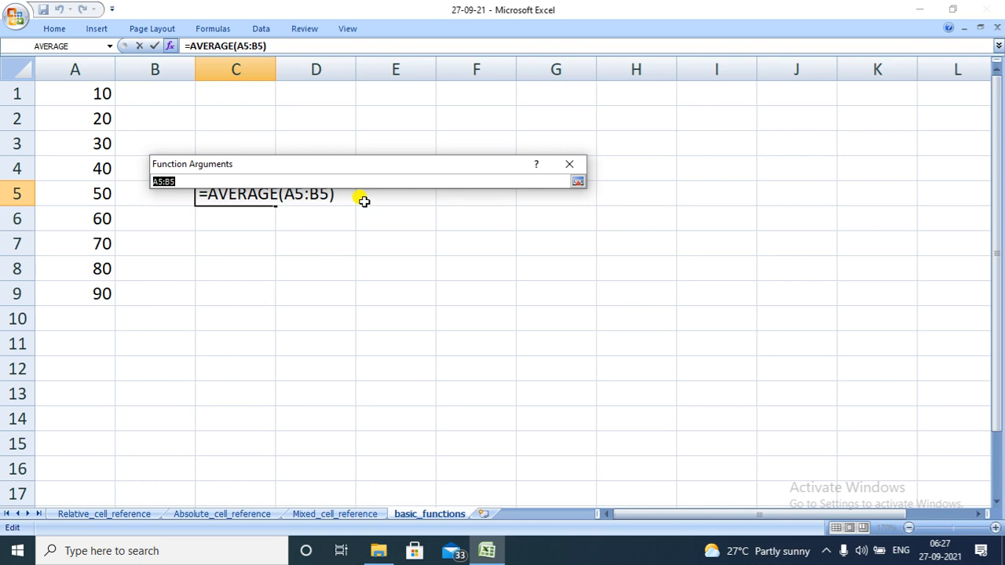
left_click(363, 201)
left_click(306, 196)
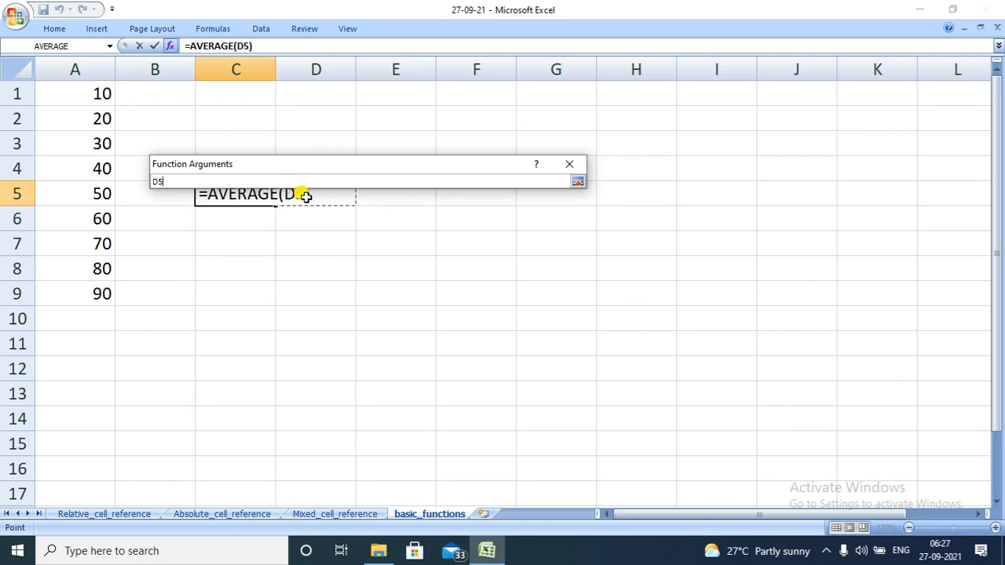
key("Return")
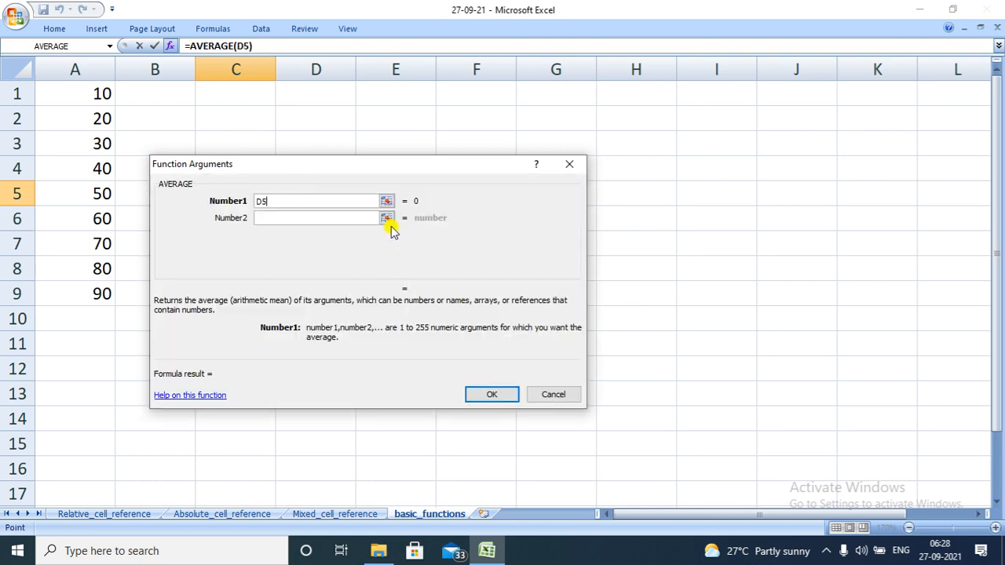
left_click(474, 394)
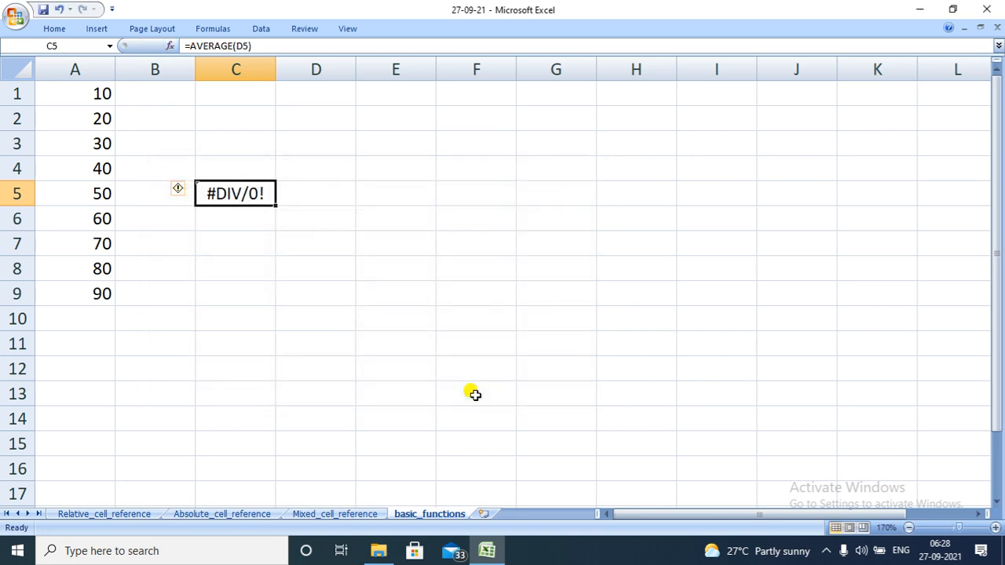
key("Return")
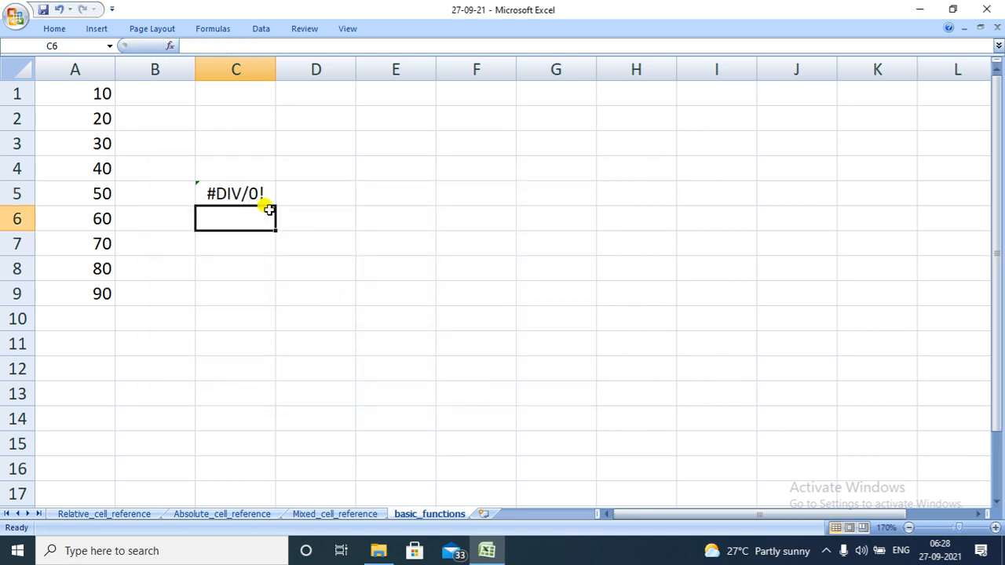
key("ctrl+z")
- Start a function in C5 through Insert Function, clearing the search description and choosing AVERAGE
left_click(54, 30)
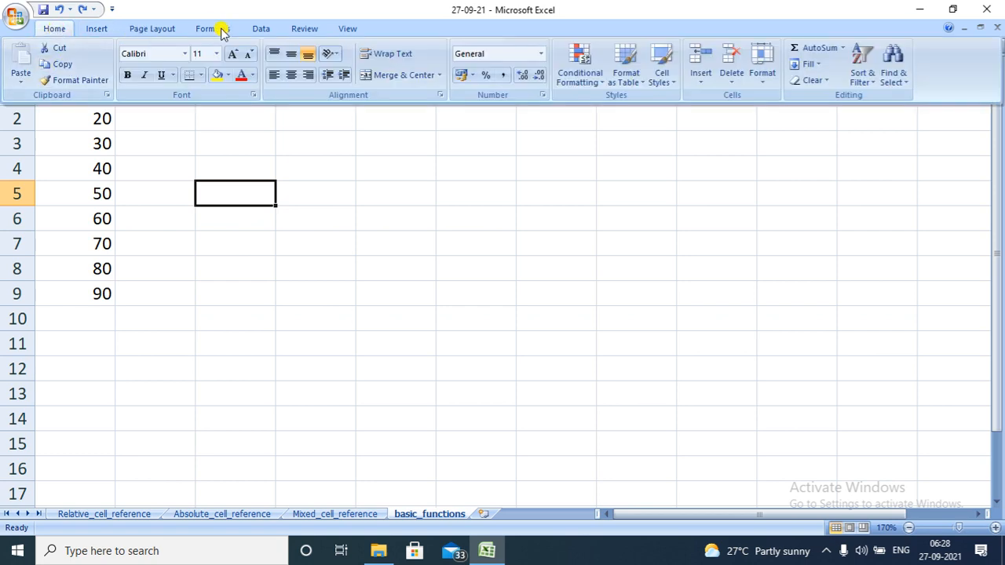
left_click(221, 29)
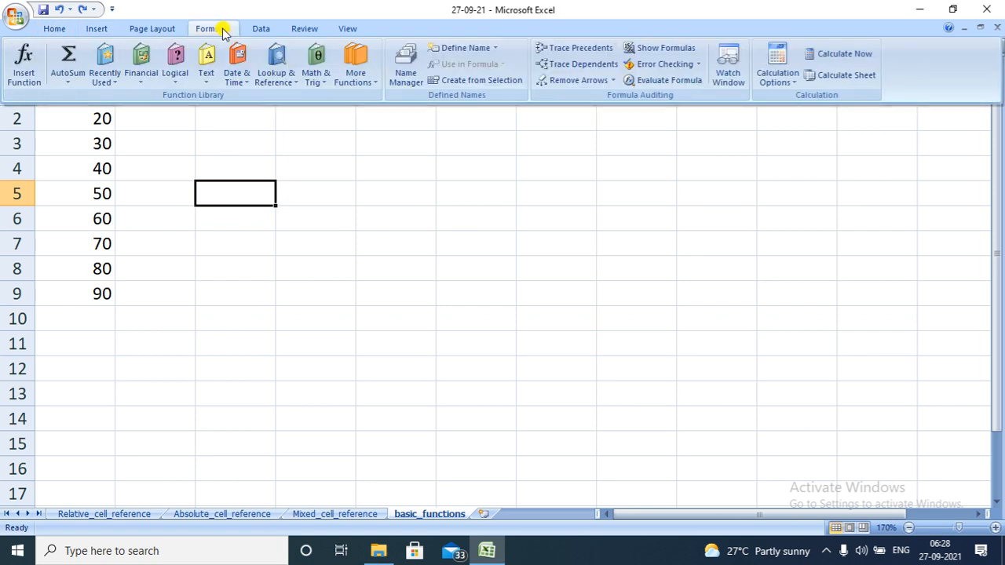
left_click(23, 64)
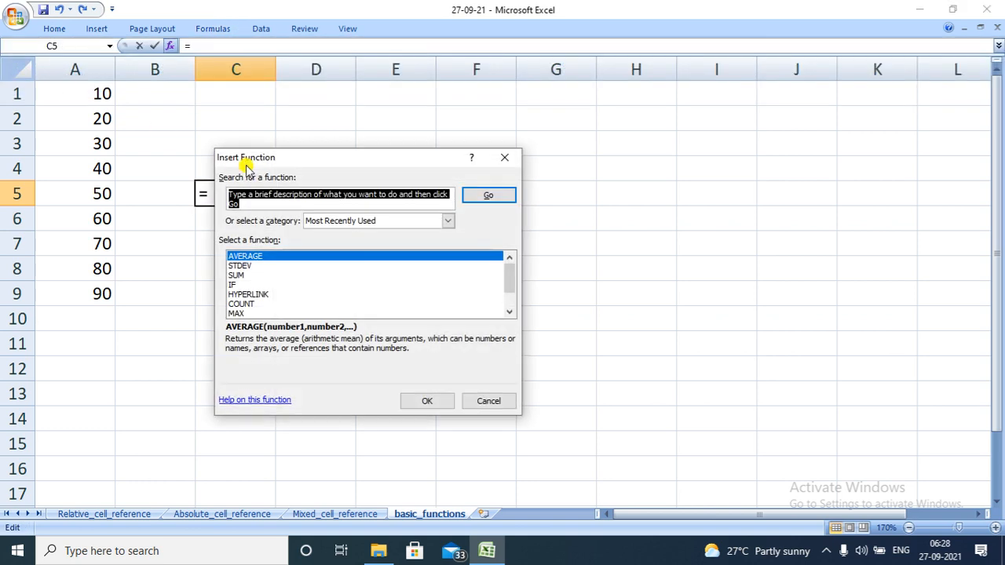
left_click(270, 257)
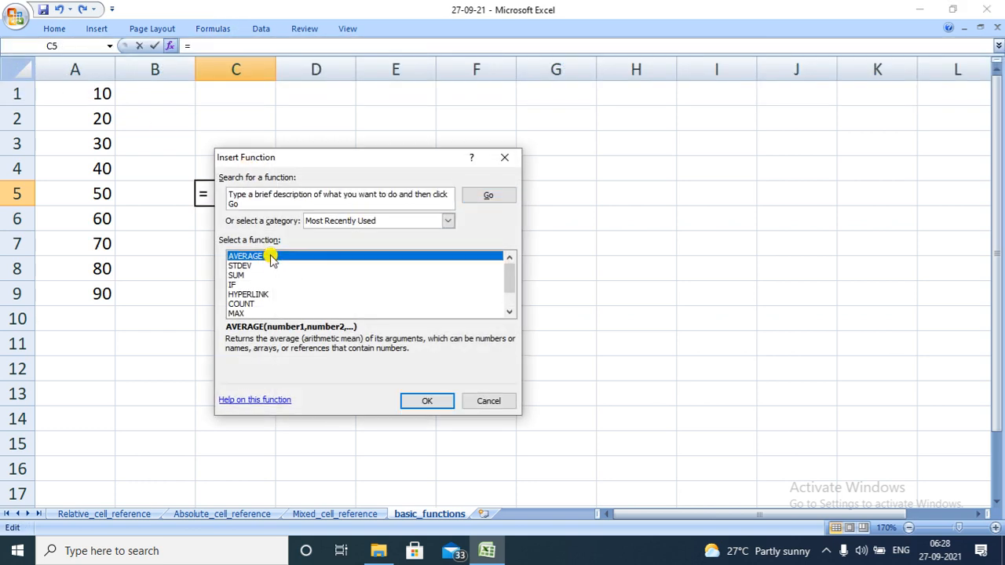
left_click(277, 200)
double_click(277, 200)
left_click(240, 196)
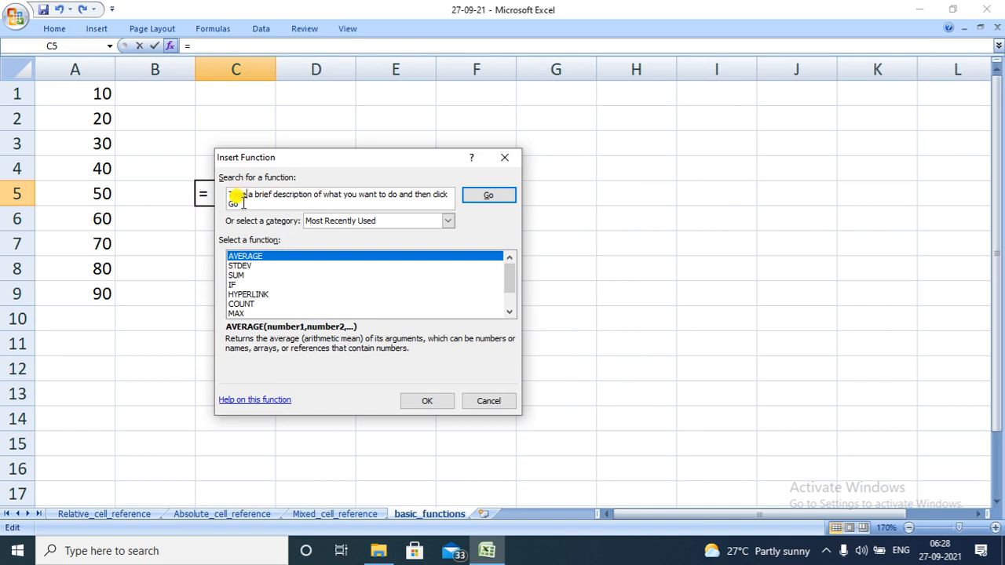
double_click(241, 203)
key("BackSpace")
key("BackSpace")
key("BackSpace")
key("BackSpace")
key("BackSpace")
key("BackSpace")
key("BackSpace")
key("BackSpace")
key("BackSpace")
key("BackSpace")
key("BackSpace")
key("BackSpace")
key("BackSpace")
key("BackSpace")
key("BackSpace")
key("BackSpace")
key("BackSpace")
key("BackSpace")
key("BackSpace")
key("BackSpace")
key("BackSpace")
key("BackSpace")
key("BackSpace")
key("BackSpace")
key("BackSpace")
key("BackSpace")
key("BackSpace")
key("BackSpace")
key("BackSpace")
key("BackSpace")
key("BackSpace")
key("BackSpace")
key("BackSpace")
key("BackSpace")
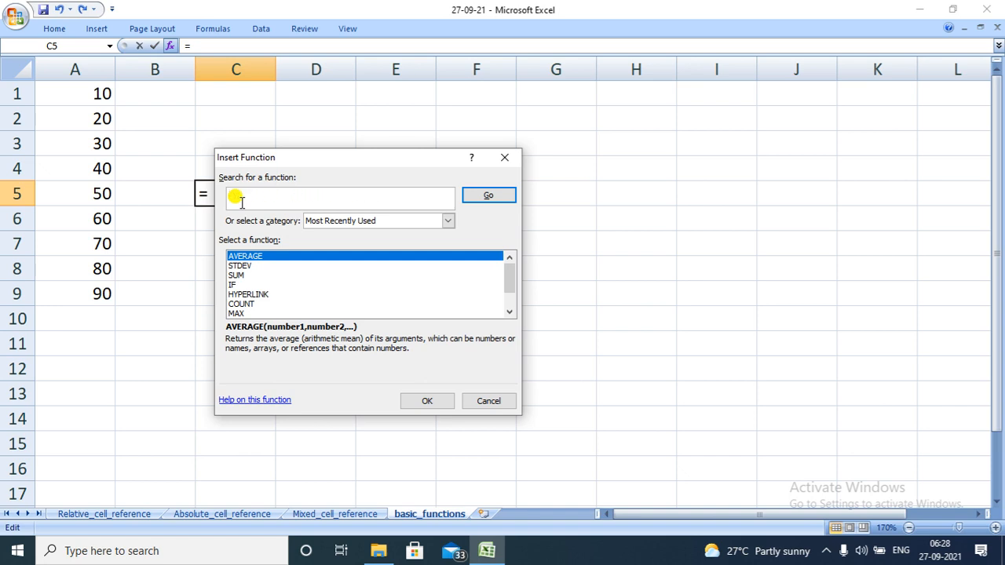
left_click(287, 257)
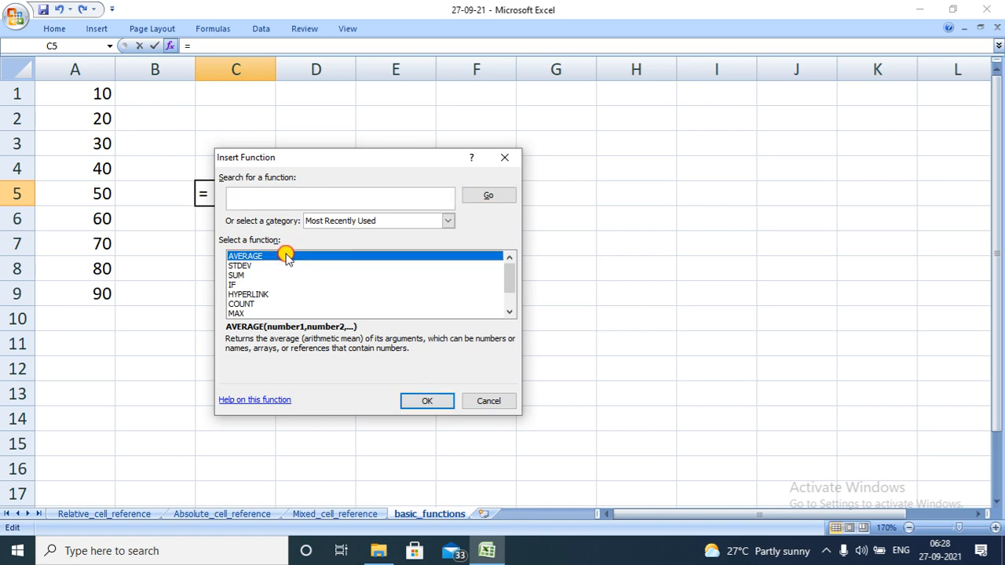
left_click(418, 403)
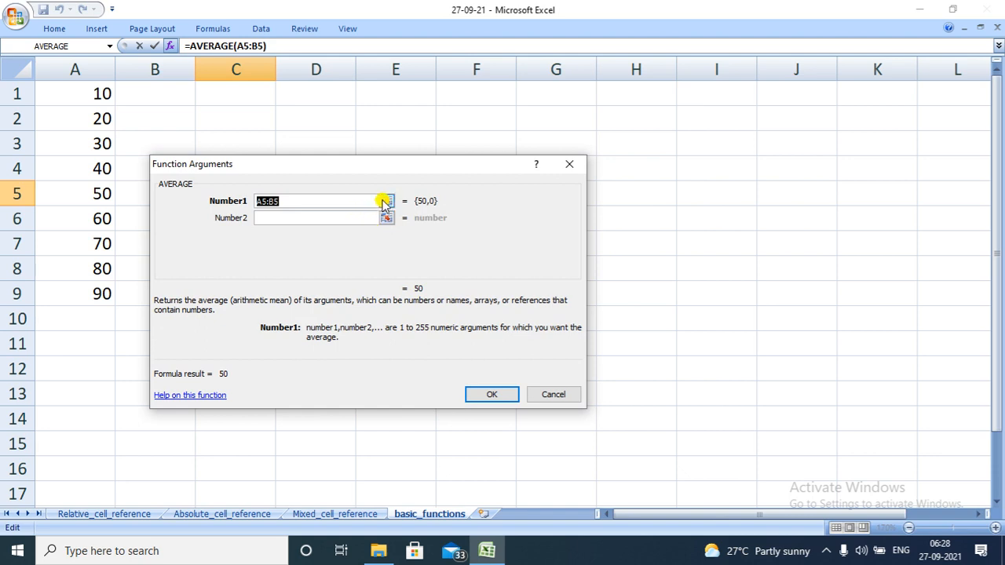
- Try AVERAGE in C5 with C5 itself as the Number1 argument, and close the help window
left_click(386, 201)
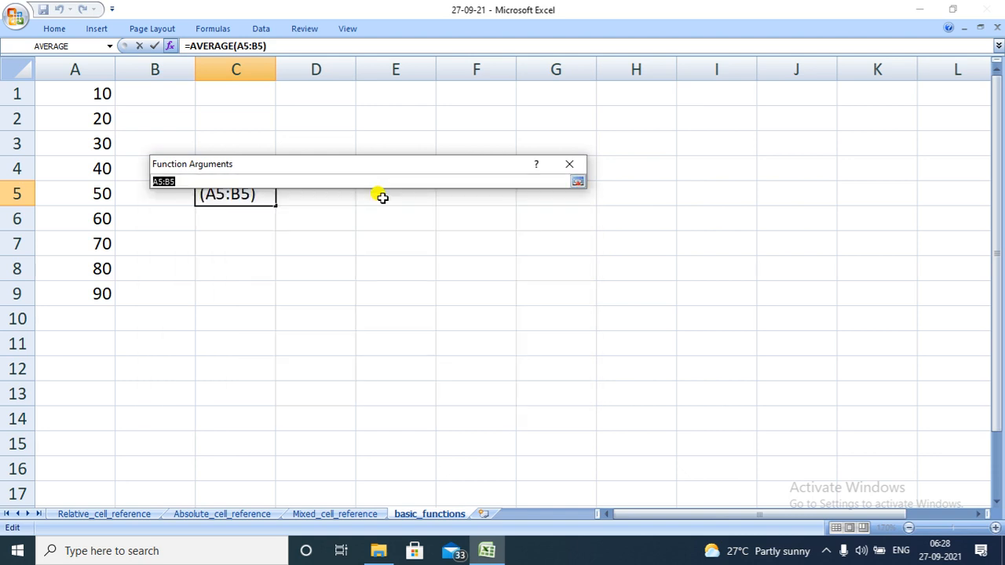
left_click(265, 197)
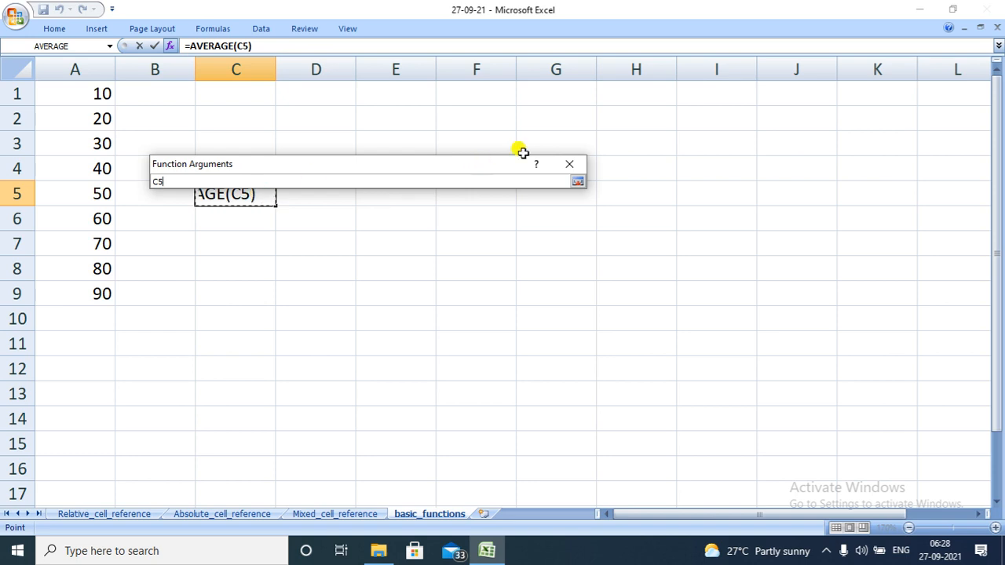
left_click(577, 182)
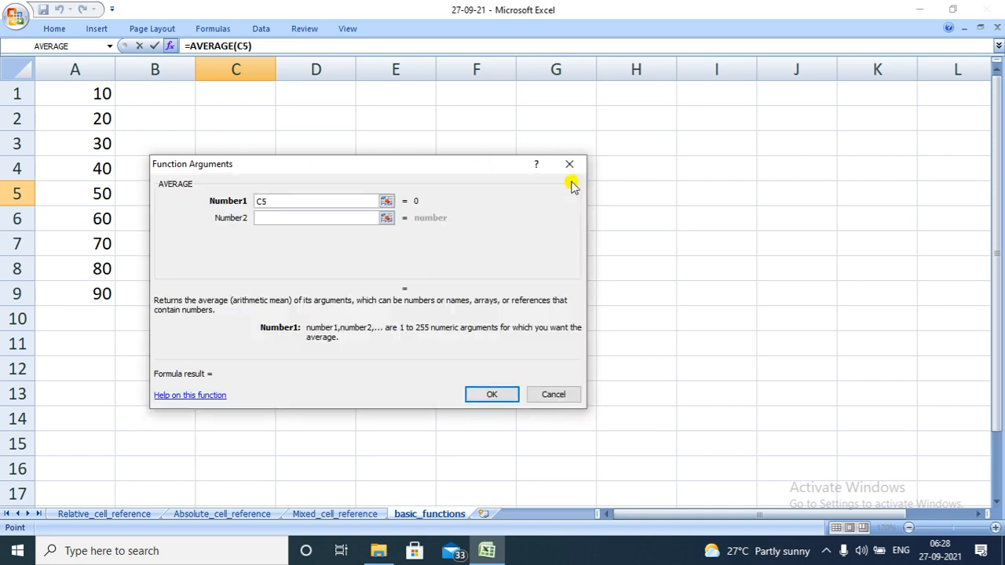
left_click(491, 392)
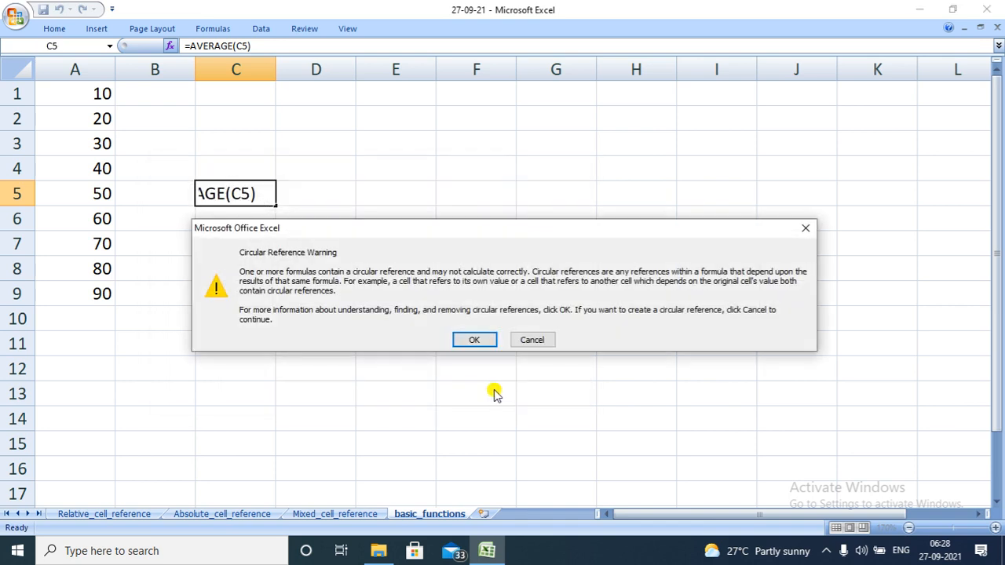
left_click(479, 343)
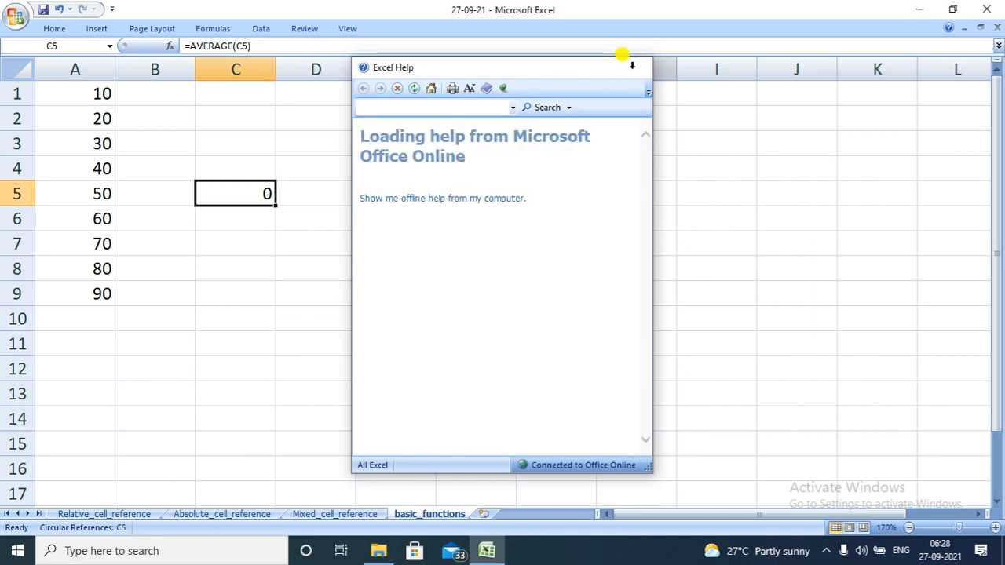
left_click(637, 69)
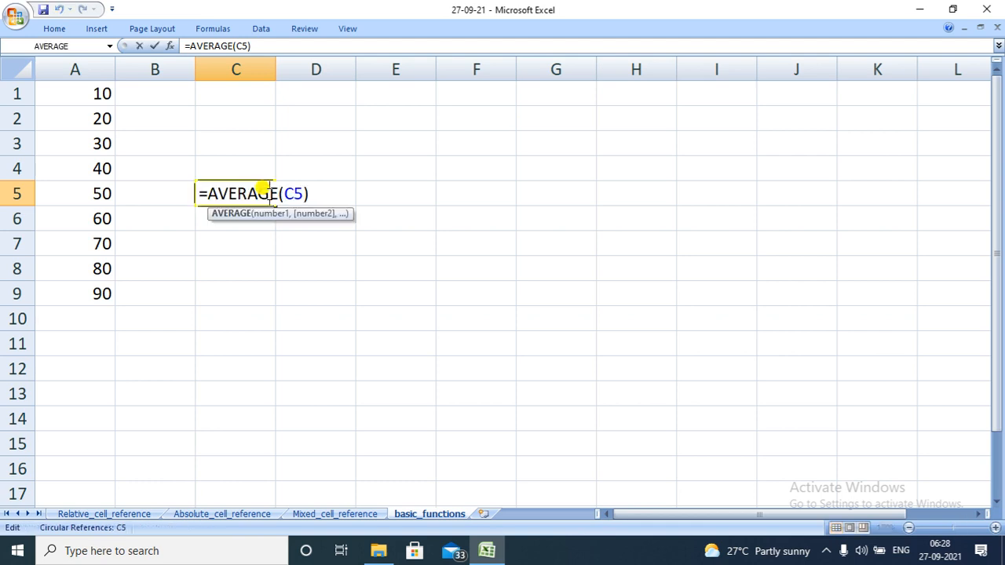
- Erase the function name and its argument from the formula in C5, keeping only the equals sign
left_click(308, 194)
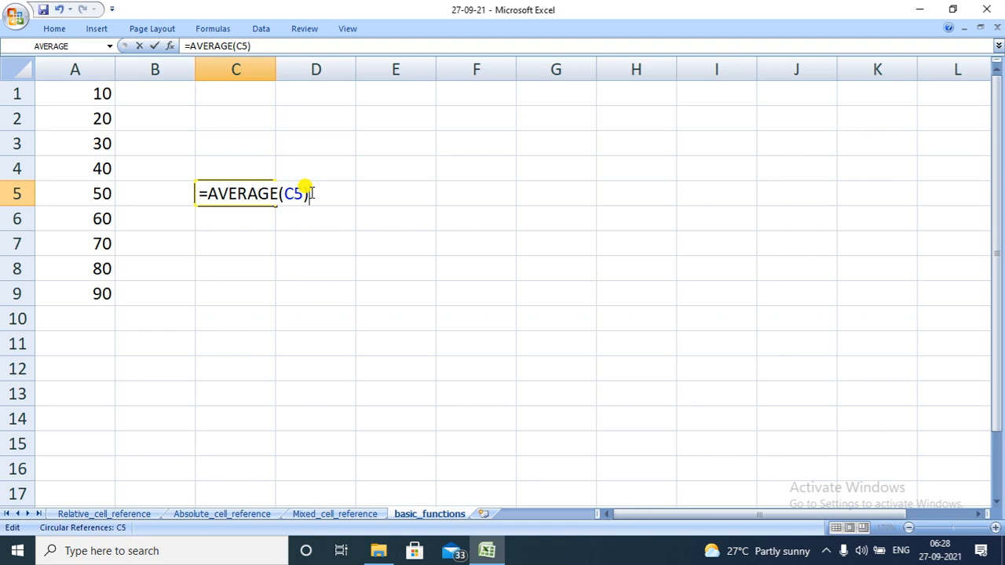
double_click(292, 193)
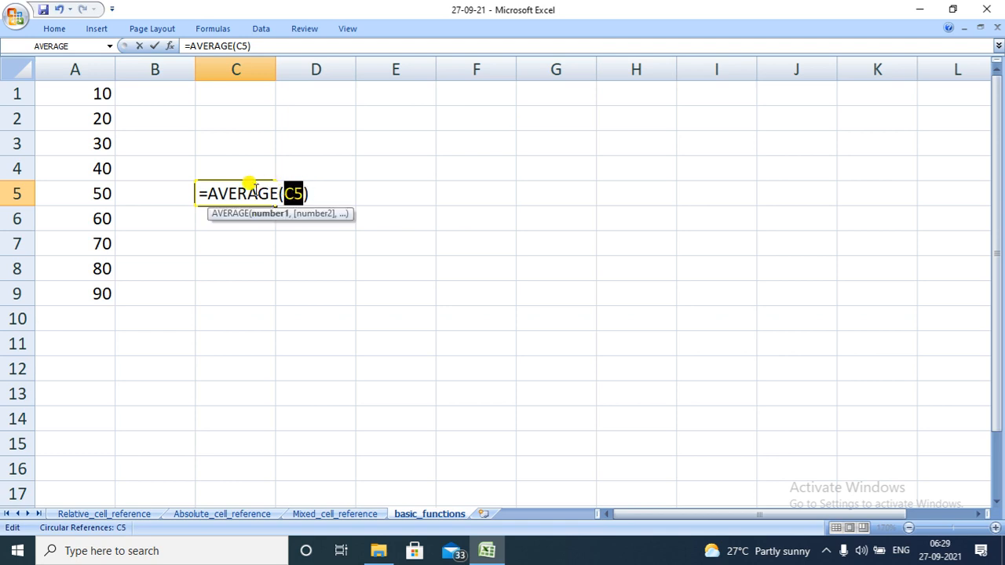
double_click(253, 189)
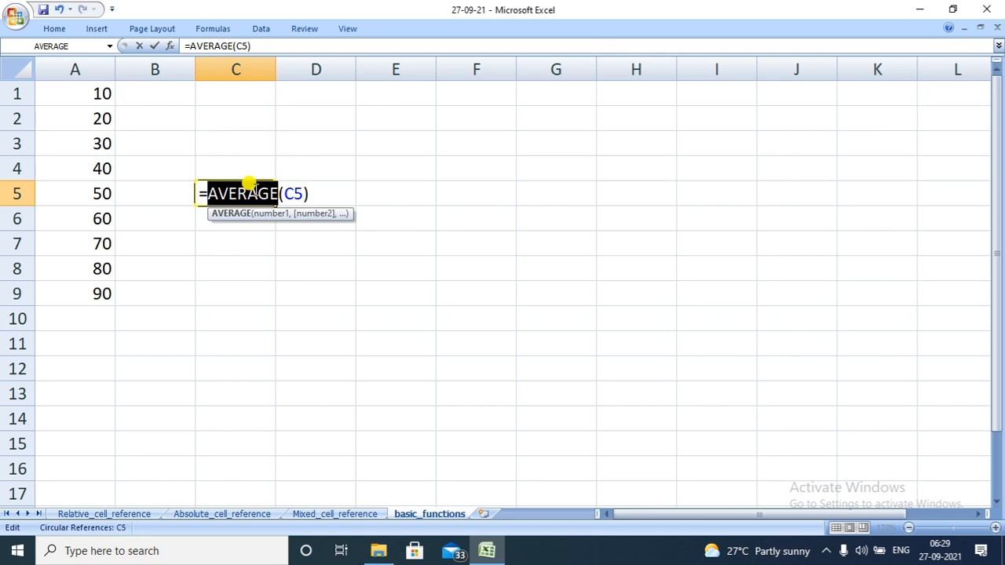
key("BackSpace")
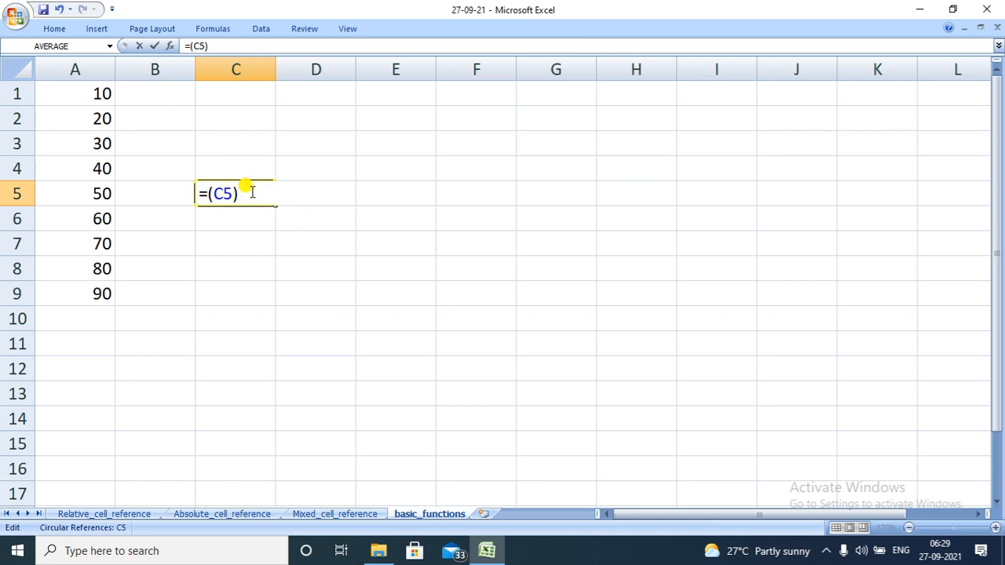
key("BackSpace")
key("BackSpace")
key("BackSpace")
key("BackSpace")
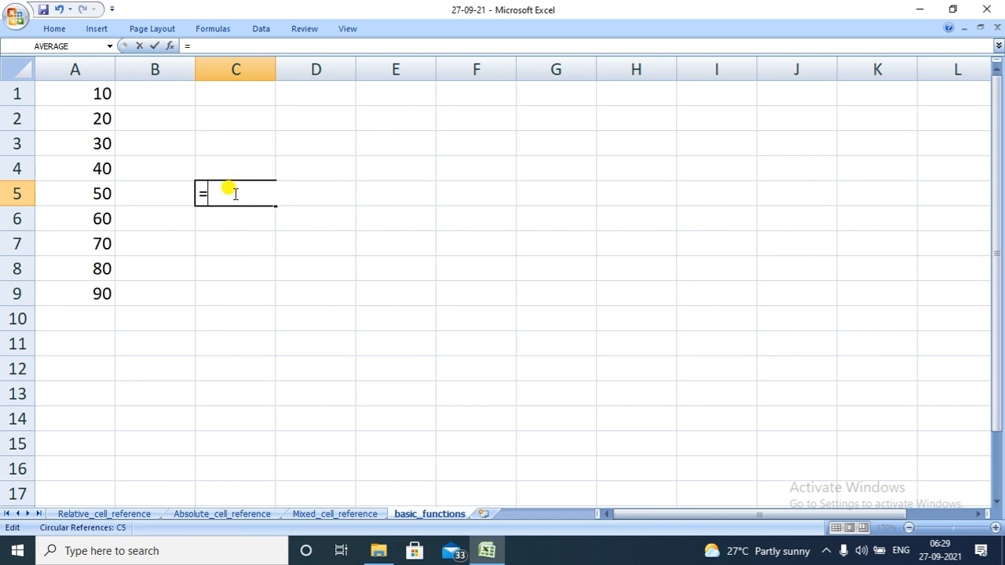
- Complete the formula in C5 as =AVERAGE(A1:A9), picking AVERAGE from the function suggestions
type("A")
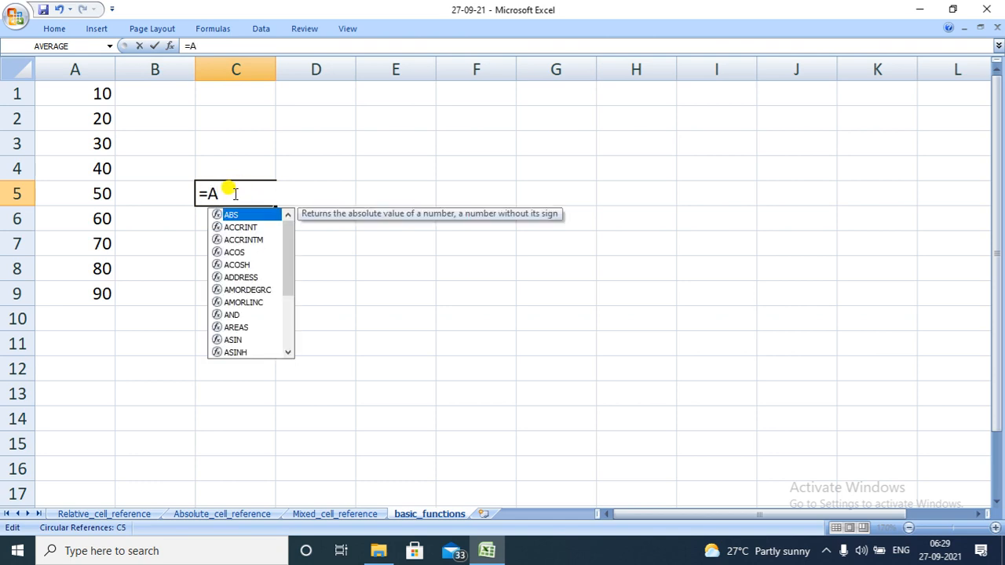
type("VE")
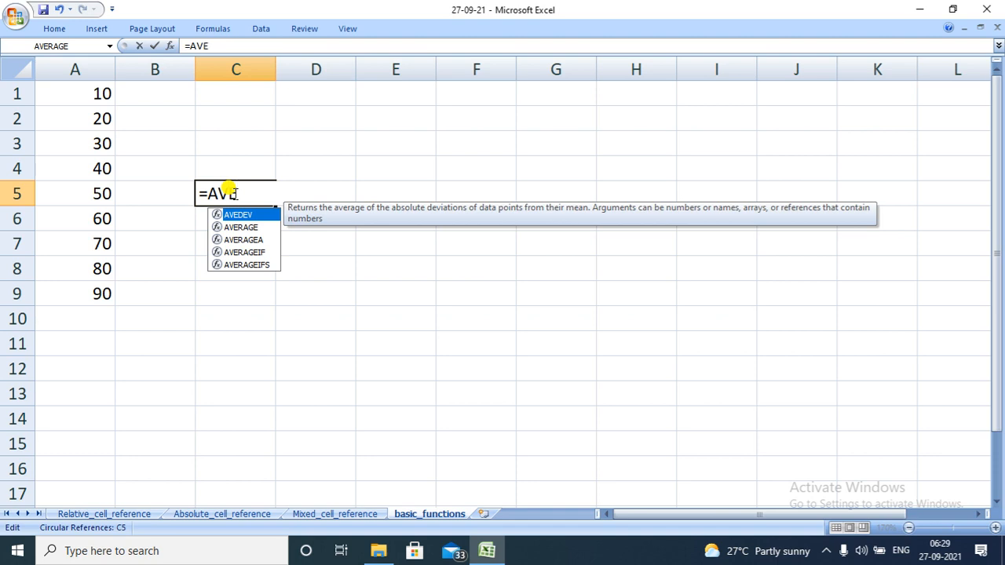
left_click(250, 226)
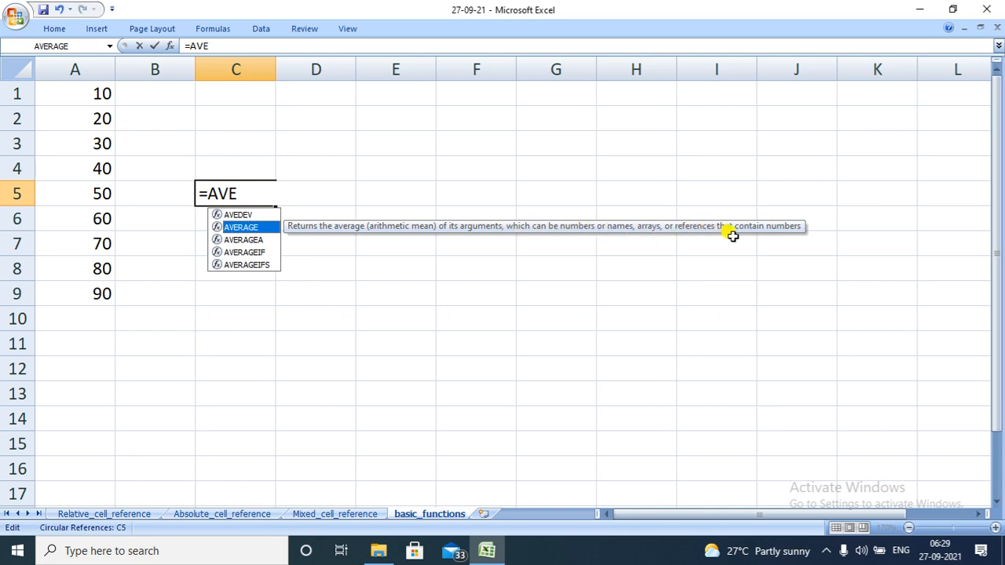
double_click(249, 228)
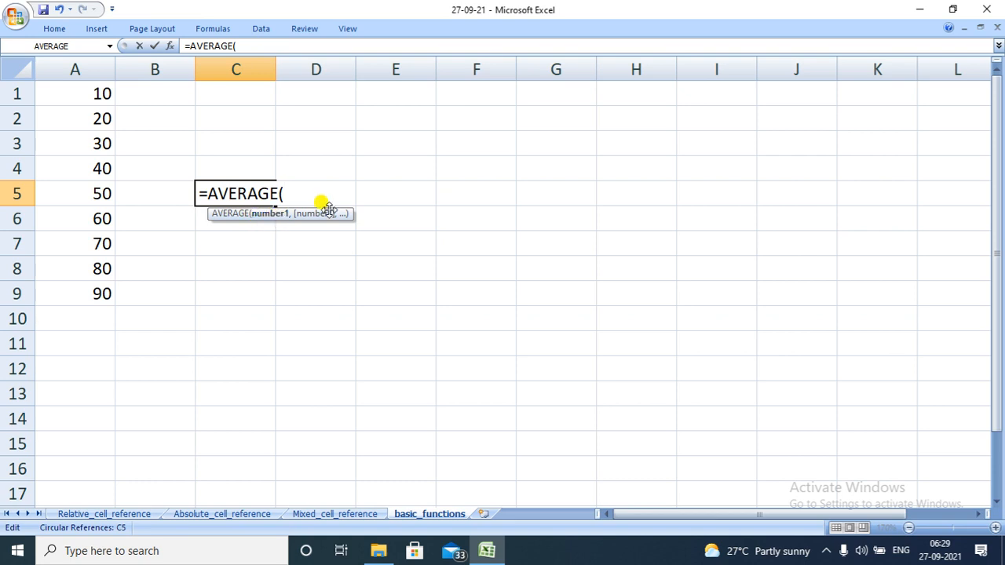
left_click(87, 93)
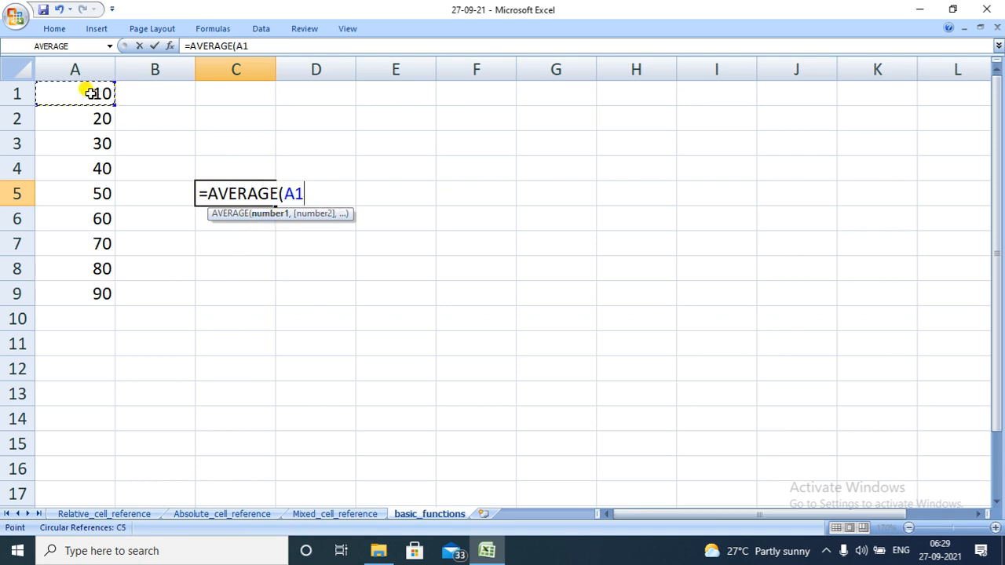
key("ctrl+shift+Down")
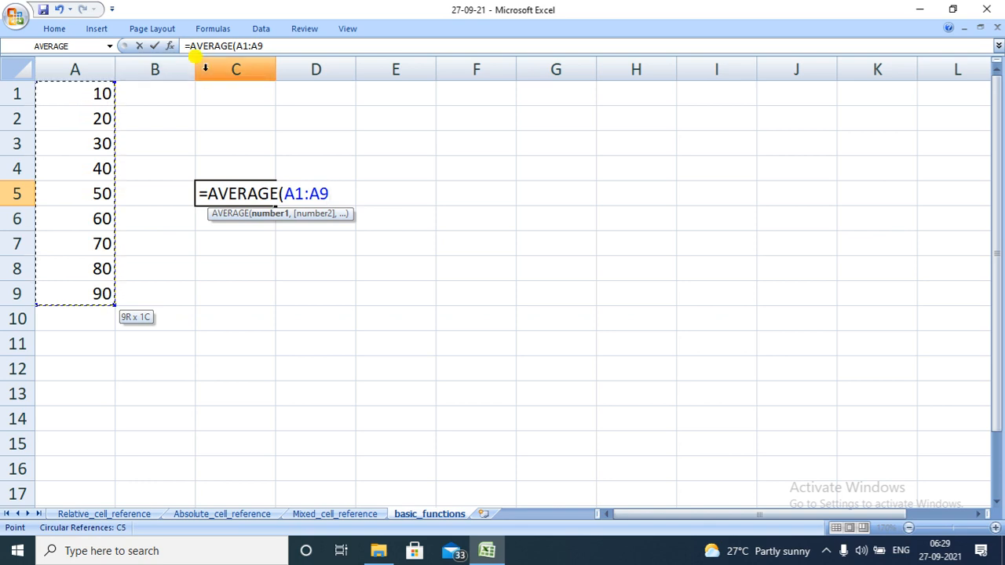
type(")")
key("Return")
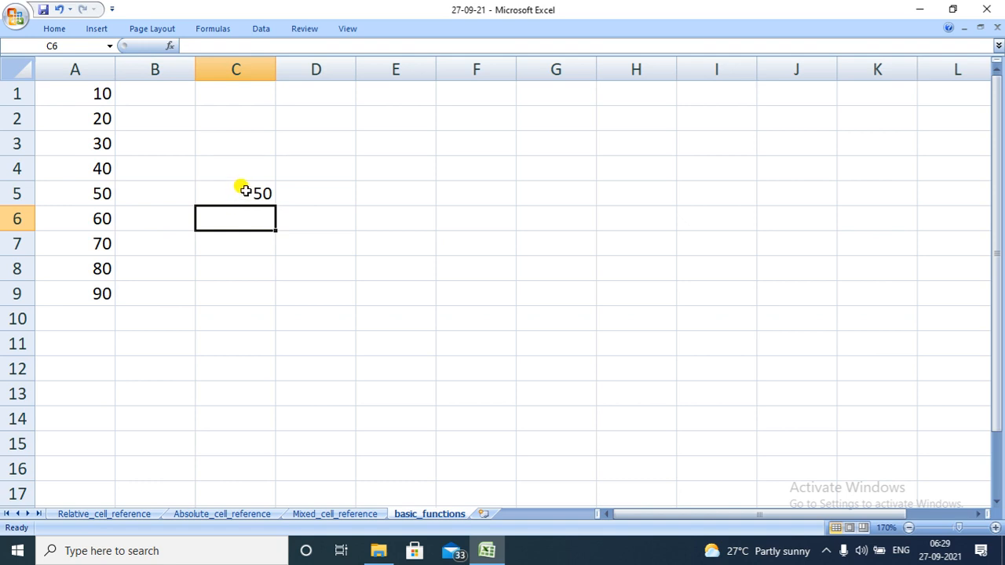
- Widen column C to about one and a half times its width
left_click(307, 111)
left_click_drag(308, 111, 289, 94)
left_click(298, 130)
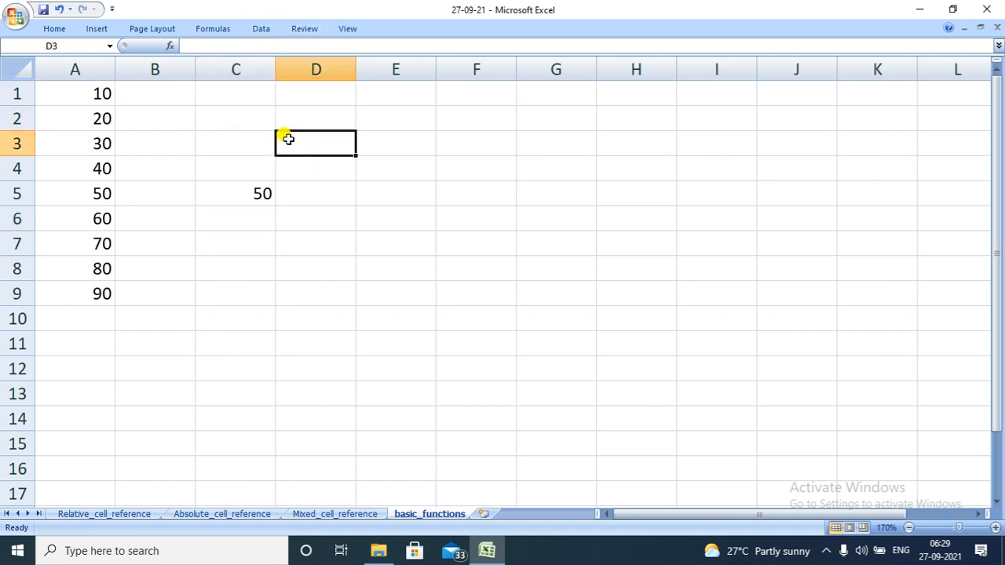
left_click_drag(275, 69, 313, 69)
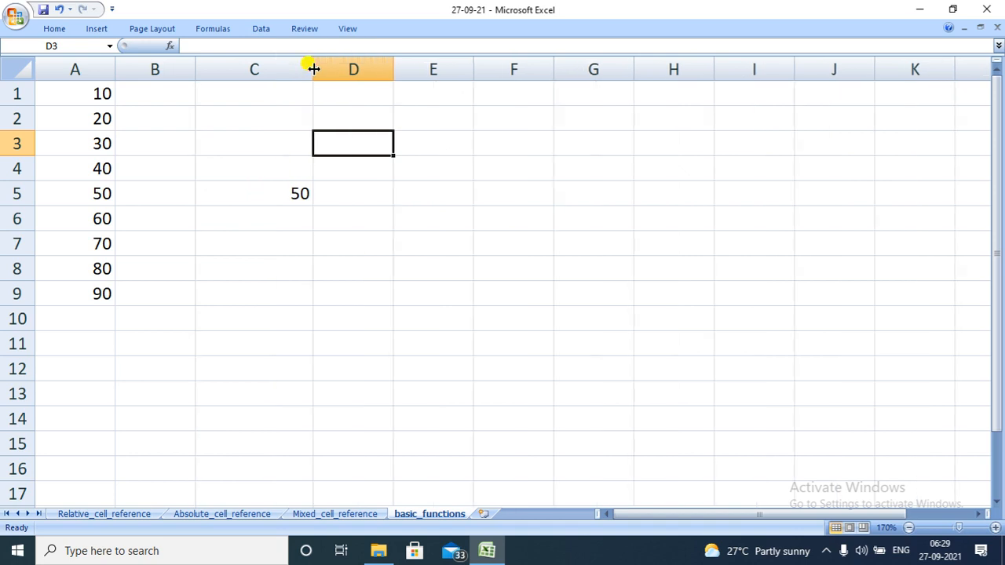
- Append +10/0 to the AVERAGE formula in C5 so it reads =AVERAGE(A1:A9)+10/0
left_click(288, 198)
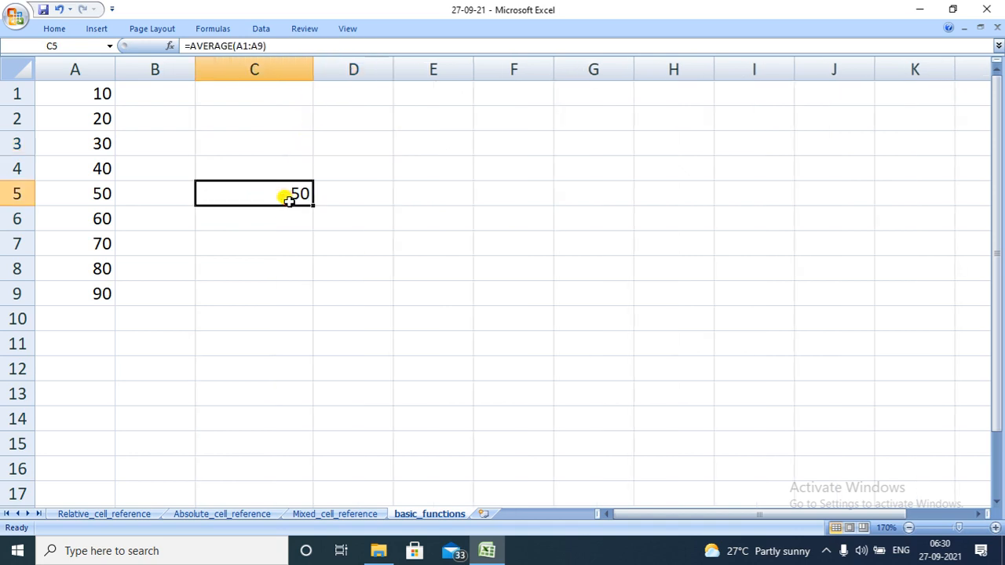
double_click(288, 197)
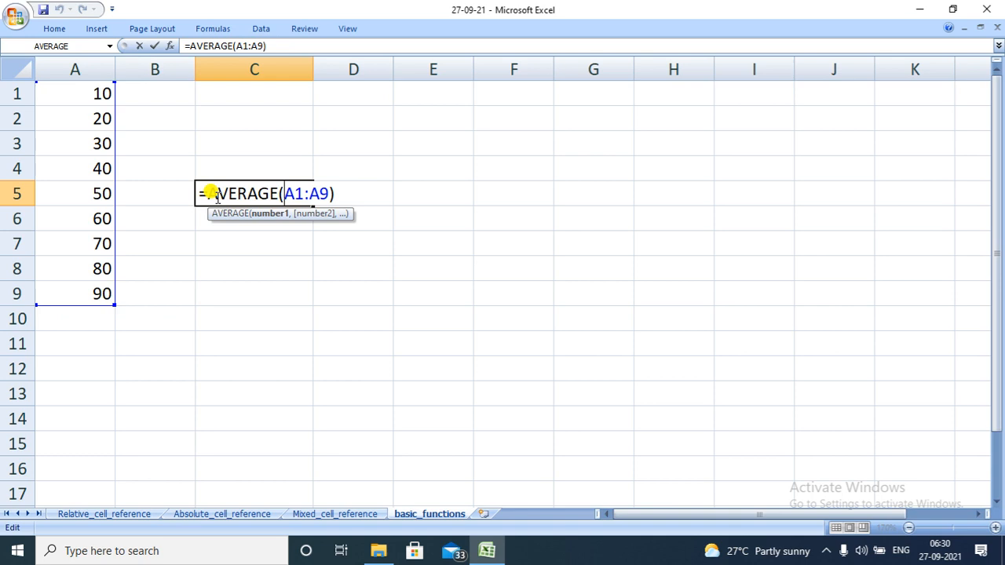
left_click(335, 194)
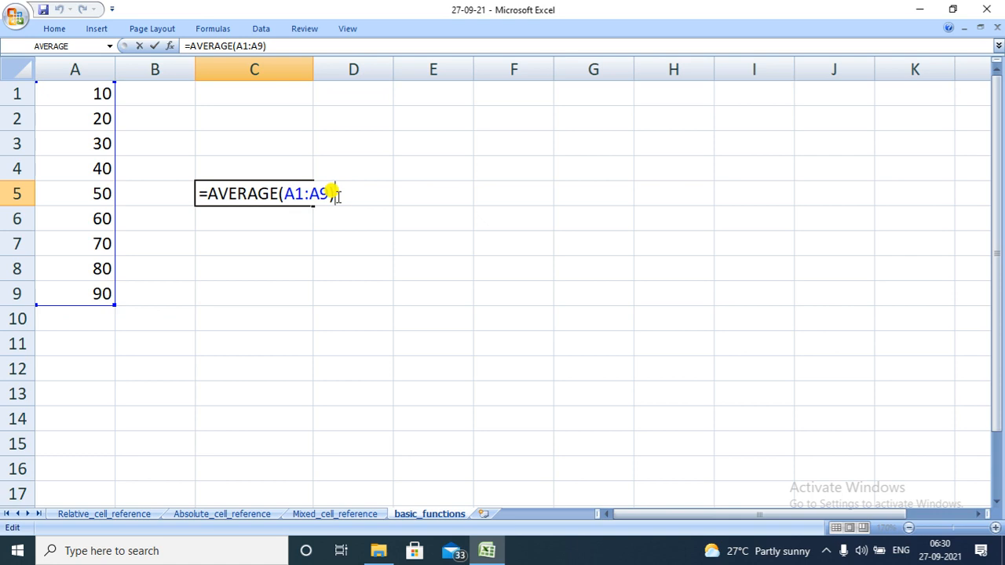
type("+10/0")
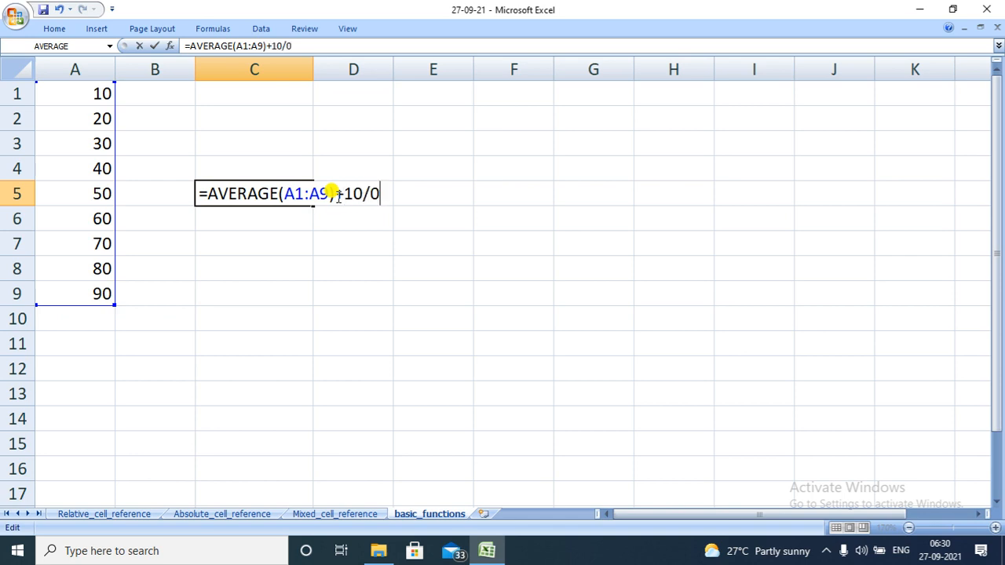
type(")")
key("BackSpace")
key("Return")
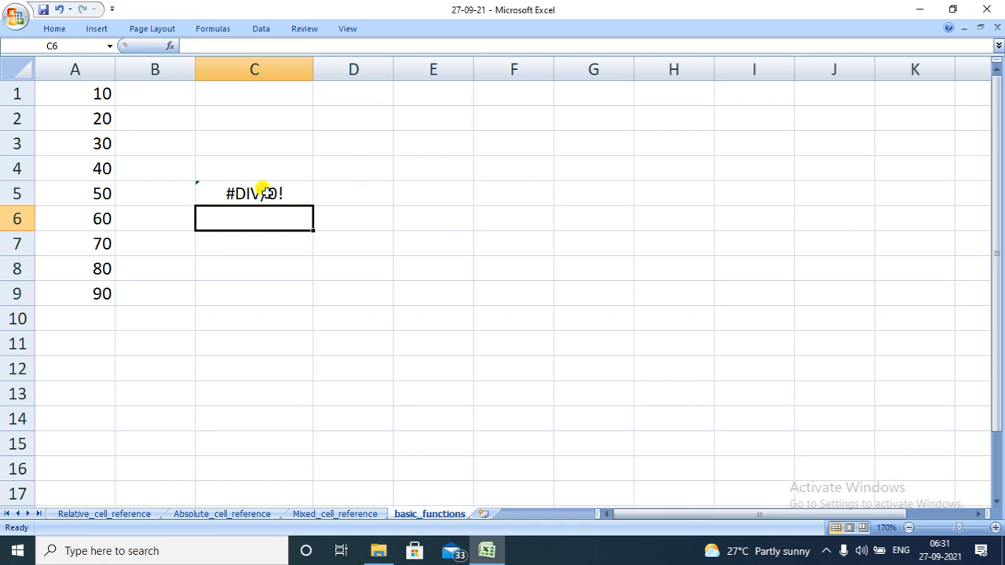
- Step through the first two calculations of the C5 formula with Evaluate Formula, stopping after 10/0 is evaluated
left_click(264, 193)
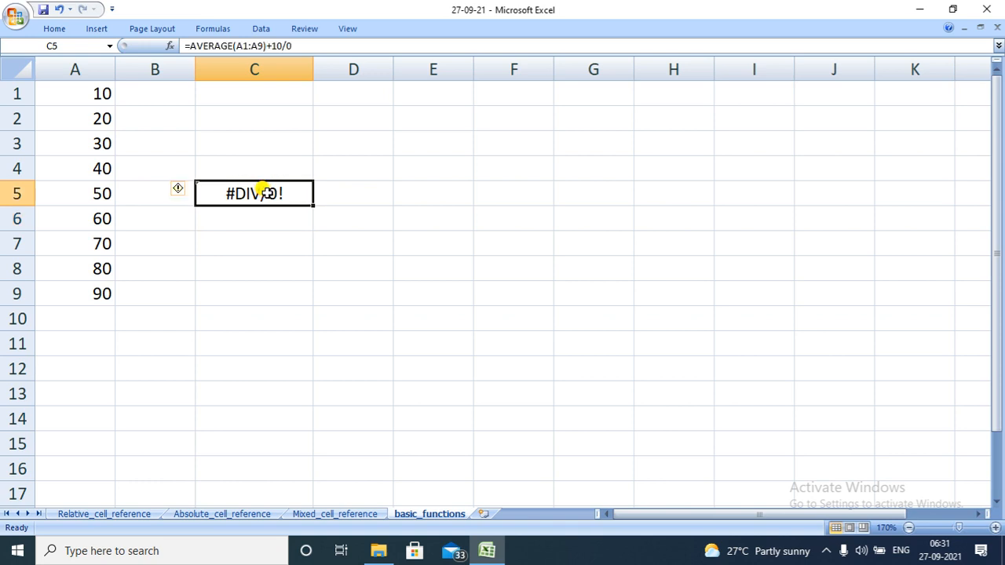
left_click(57, 29)
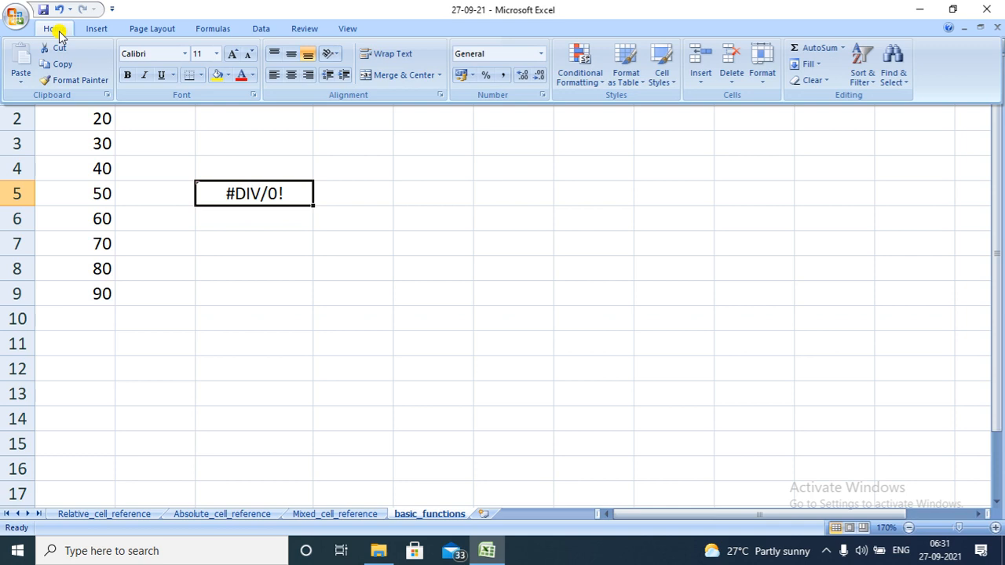
left_click(210, 29)
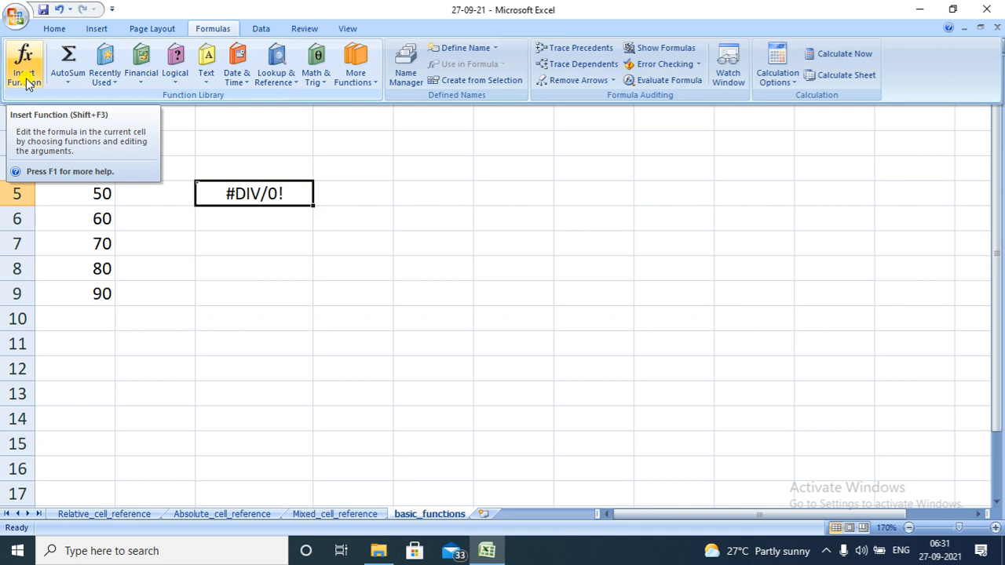
left_click(671, 84)
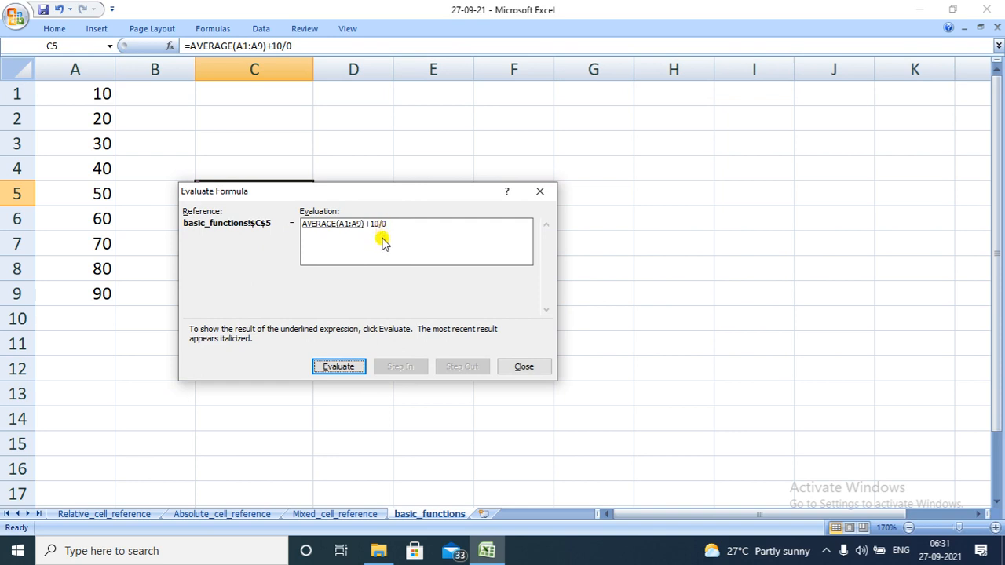
left_click(339, 368)
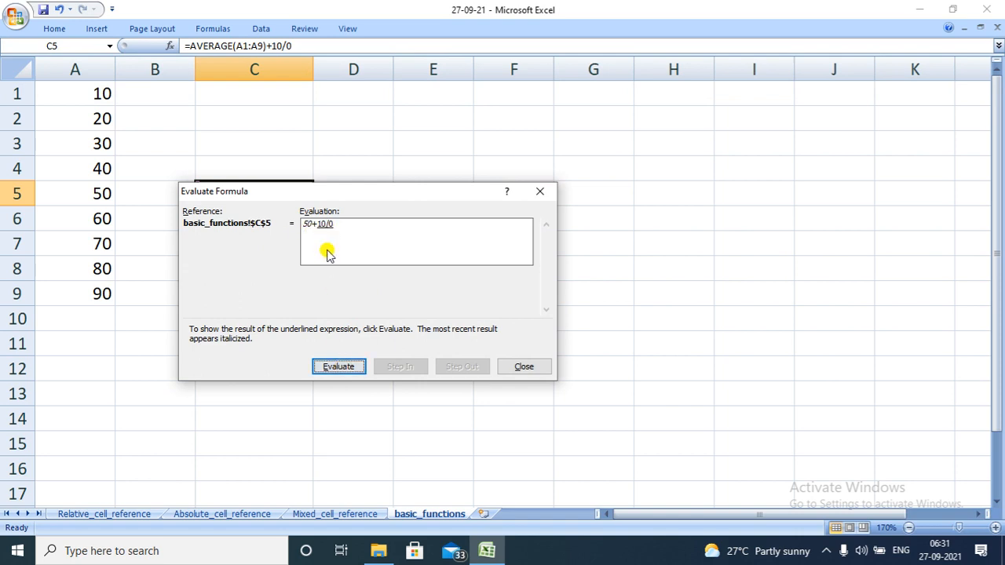
left_click(343, 367)
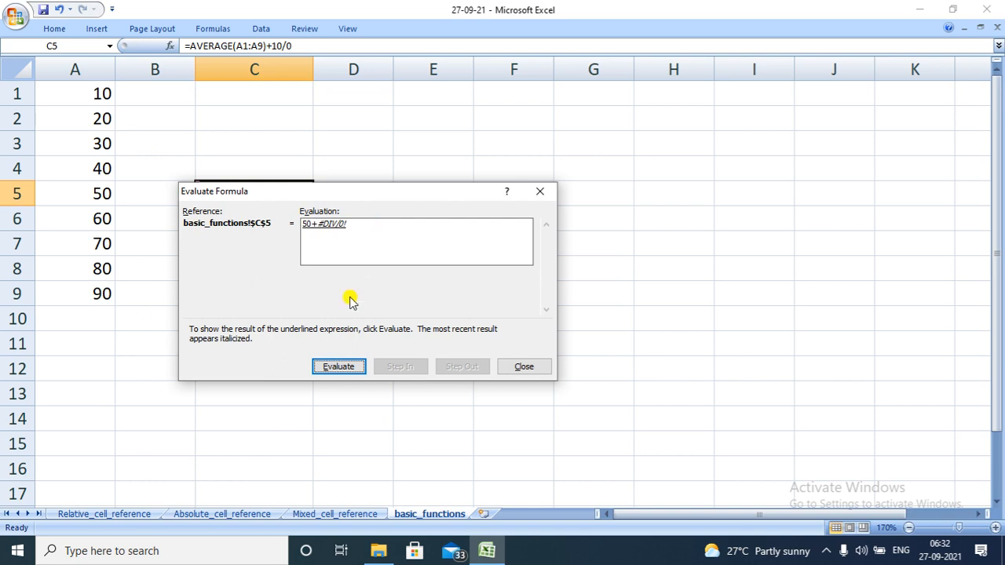
left_click(543, 193)
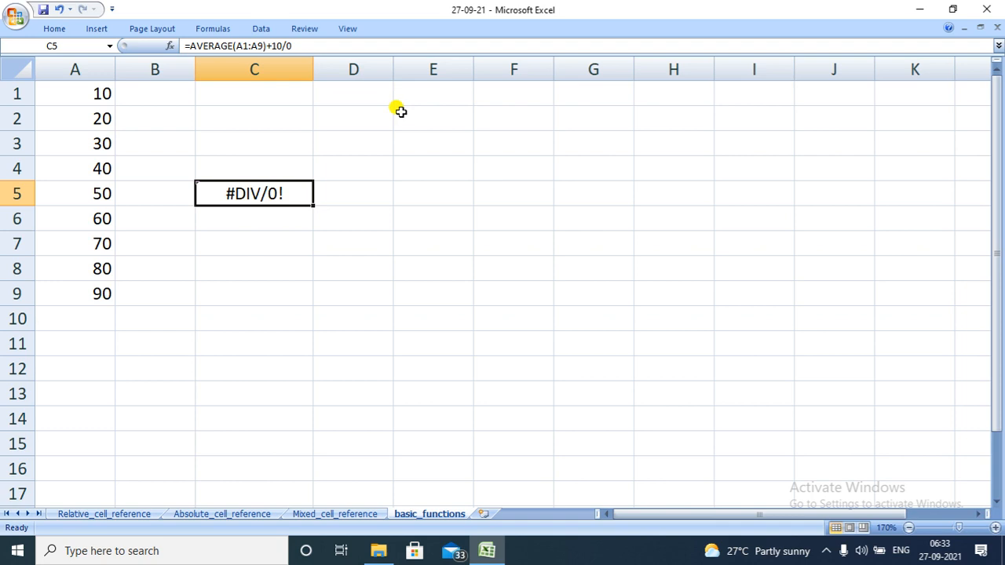
- Widen column D to about one and three-quarter times its width and enter =ISEVEN(A4) in D8
left_click_drag(393, 75, 452, 80)
left_click(348, 275)
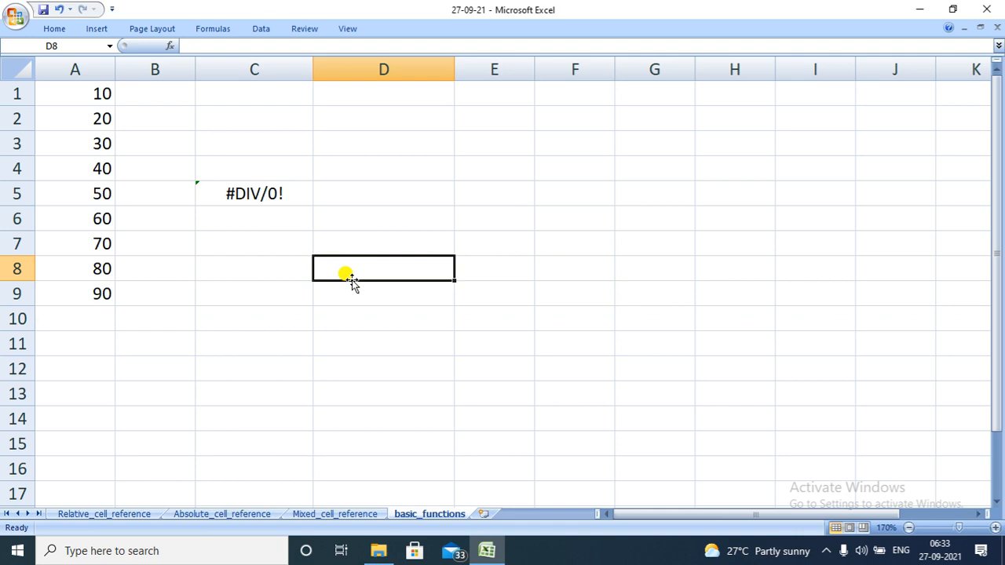
type("=")
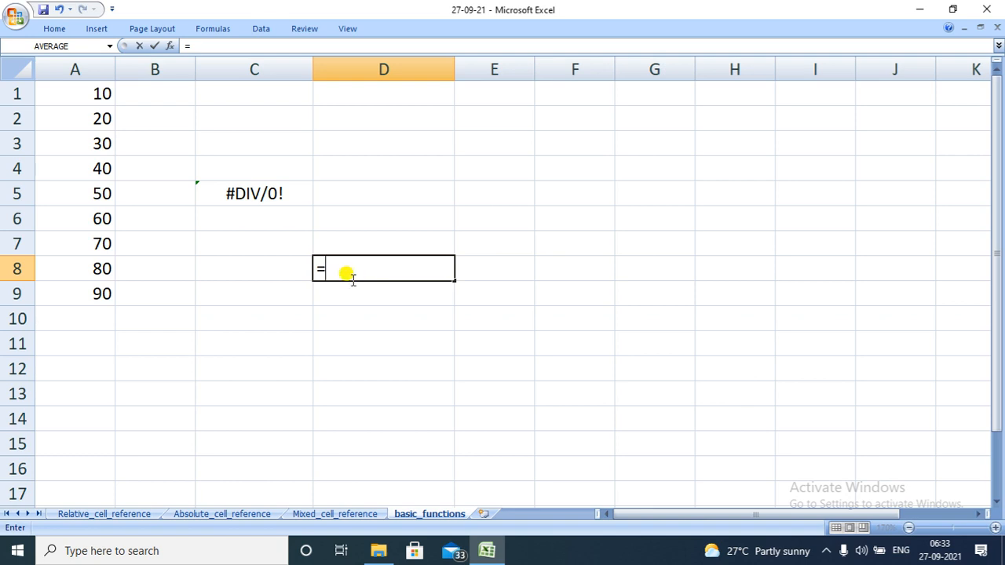
type("I")
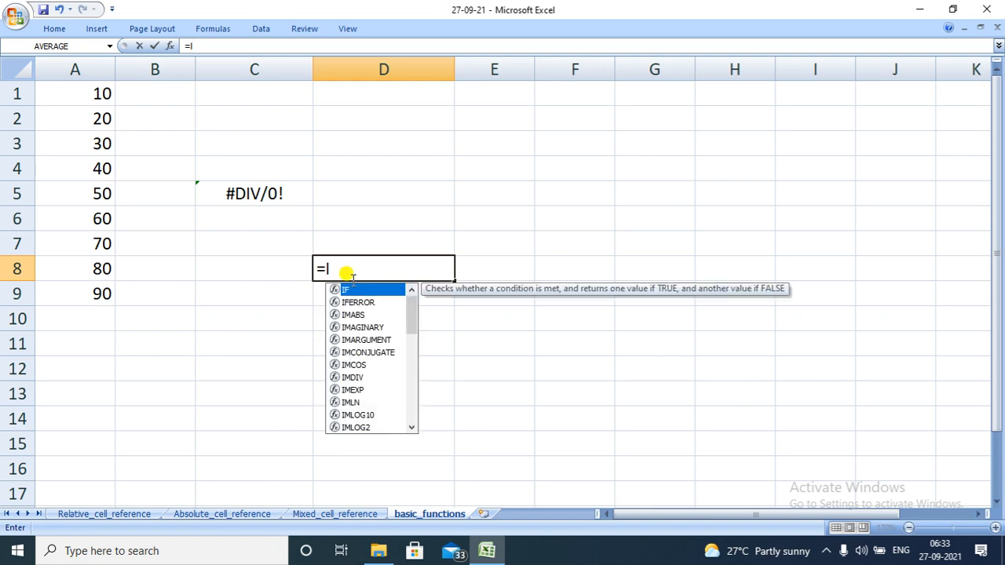
type("S")
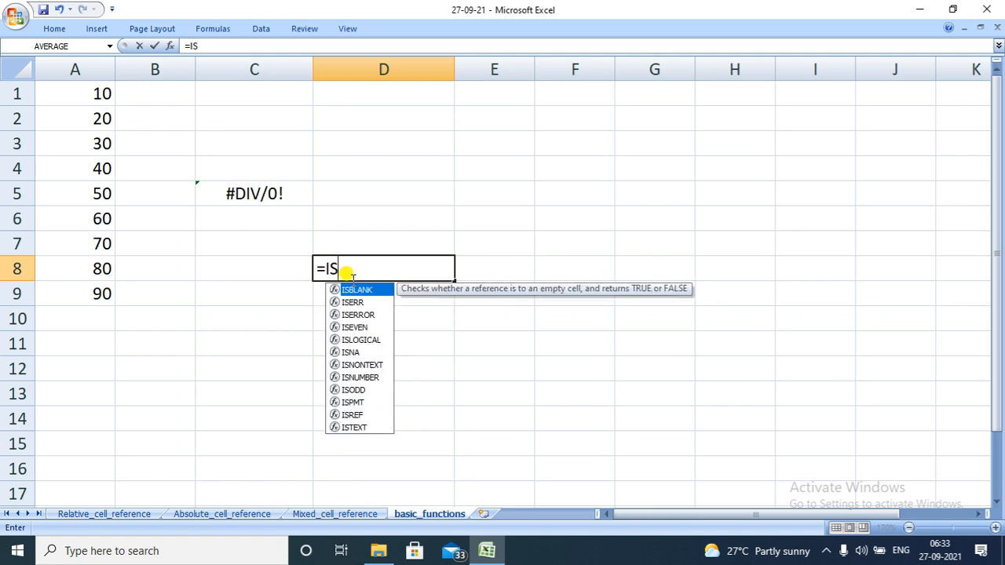
type("E")
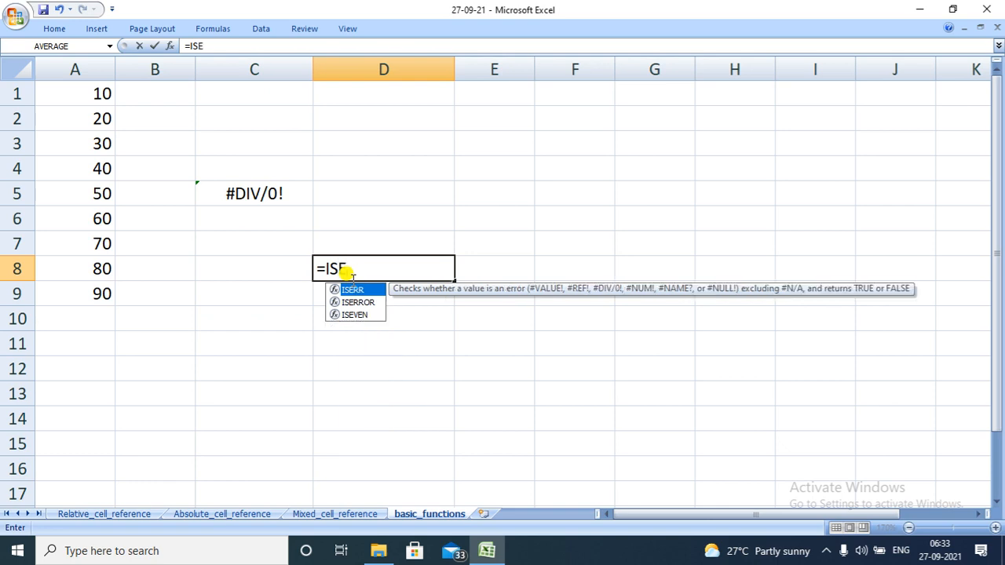
left_click(353, 315)
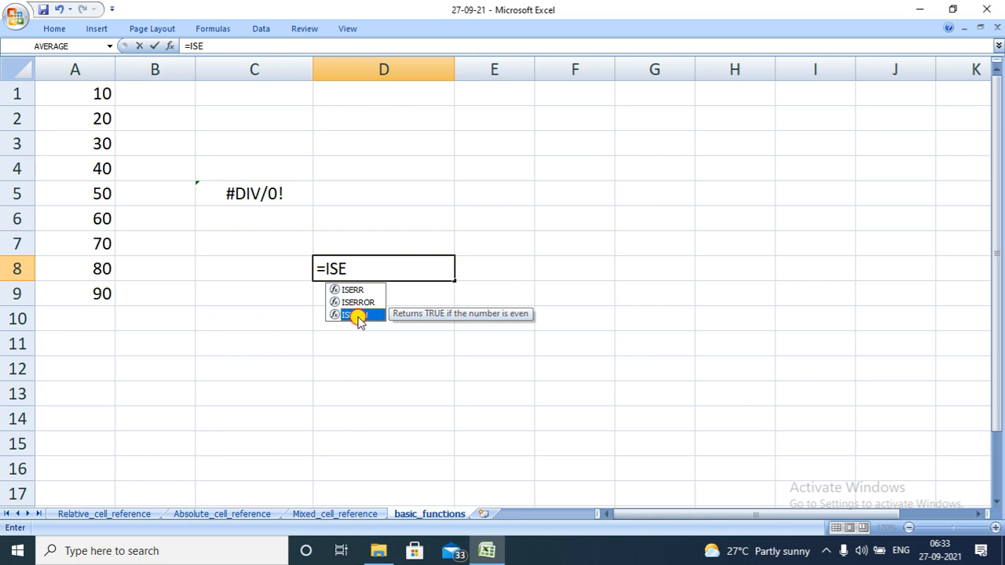
double_click(355, 315)
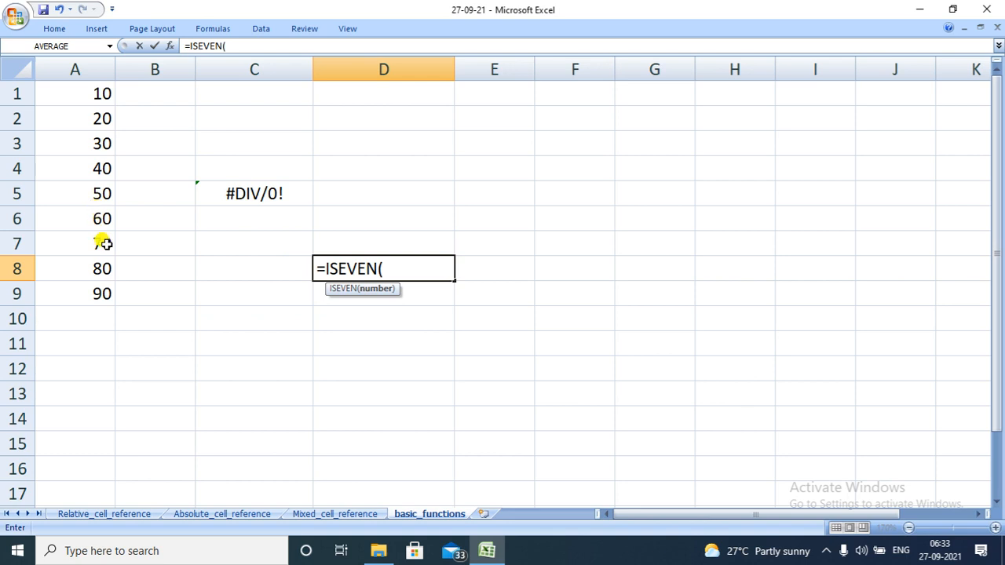
left_click(99, 167)
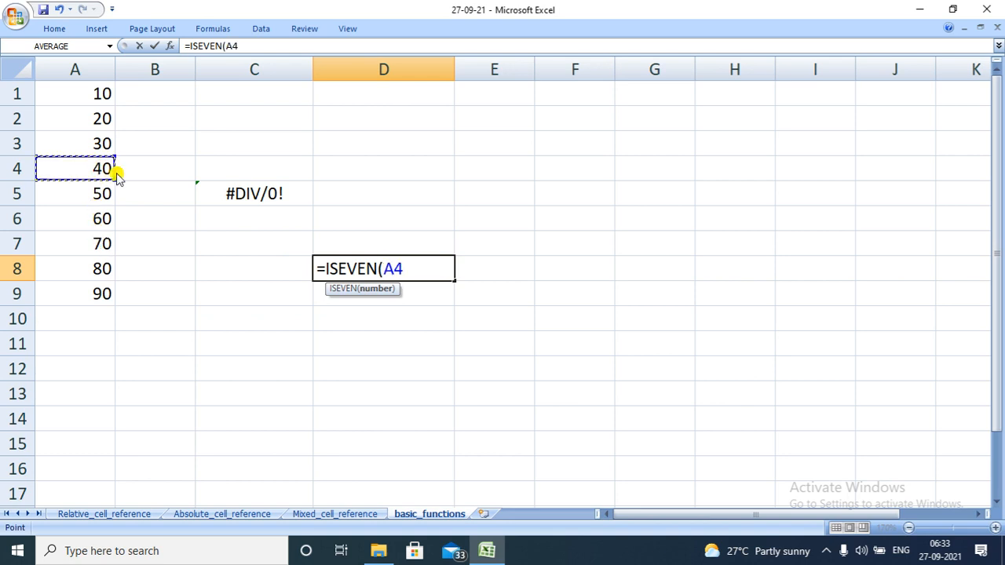
type(")")
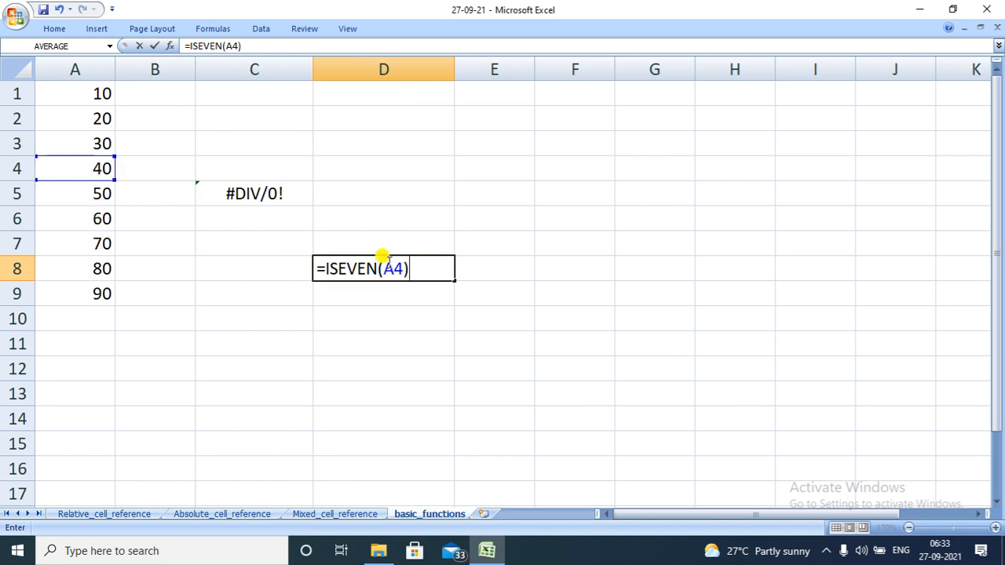
key("Return")
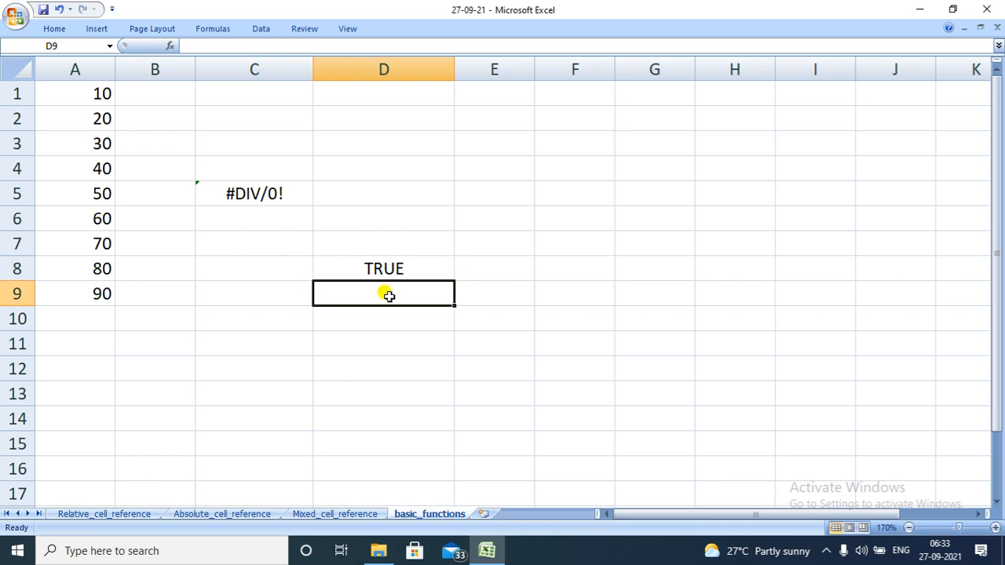
- Enter =ISODD(A9) in D9, picking ISODD from the function suggestions
double_click(385, 292)
type("=")
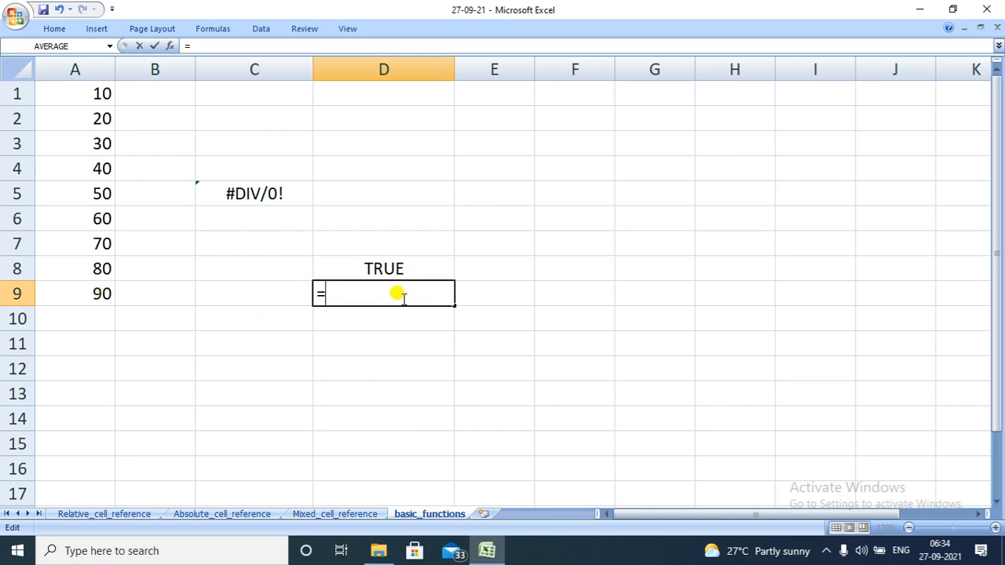
type("IS")
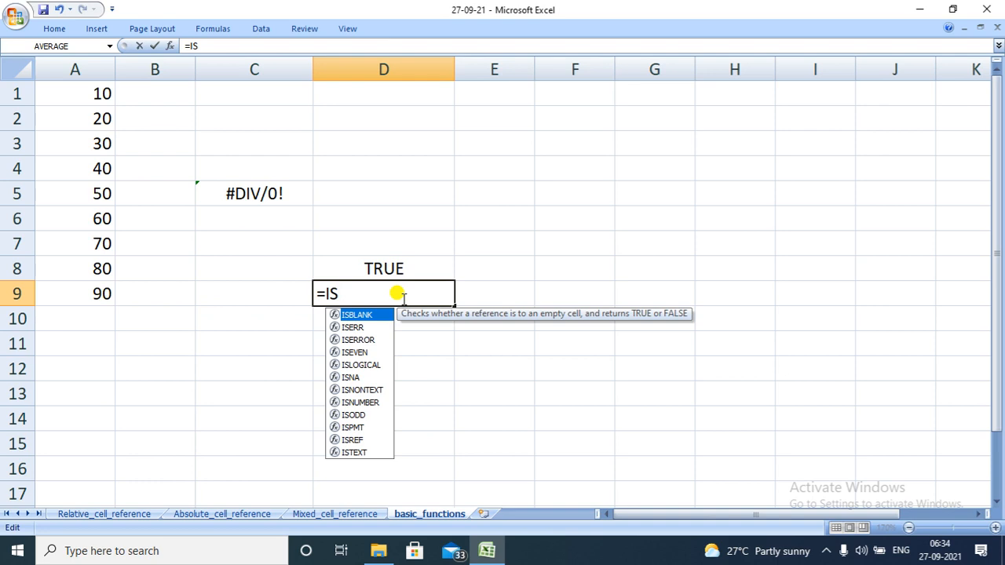
type("O")
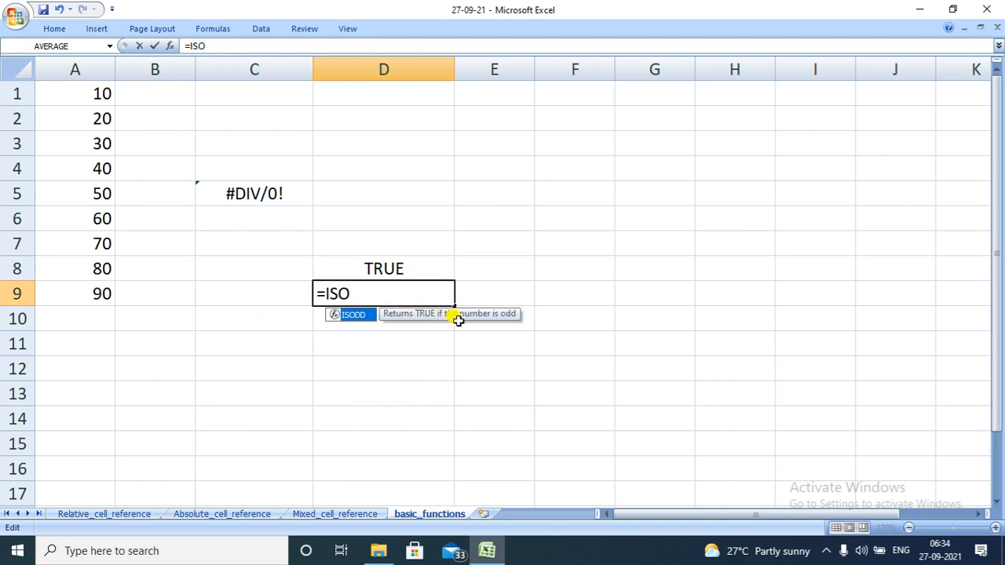
double_click(357, 317)
left_click(90, 292)
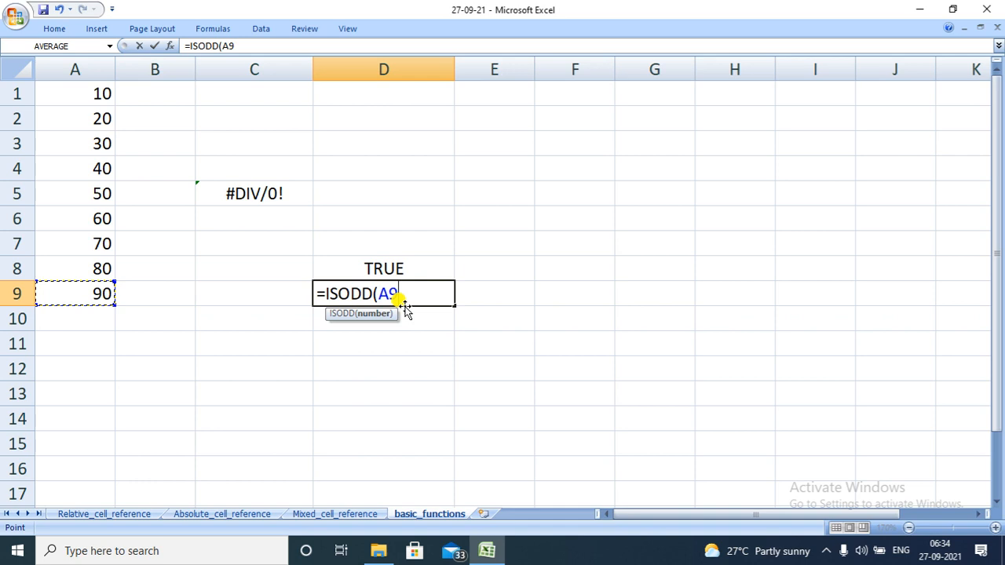
type(")")
key("Return")
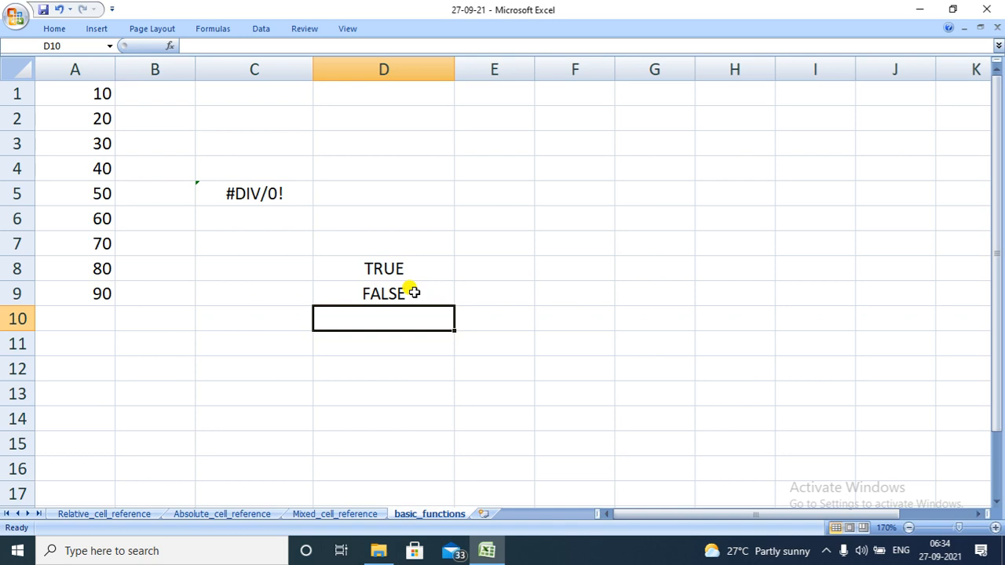
- Enter =ISODD(31) in D10, testing the literal number instead of a cell reference
double_click(376, 314)
type("=")
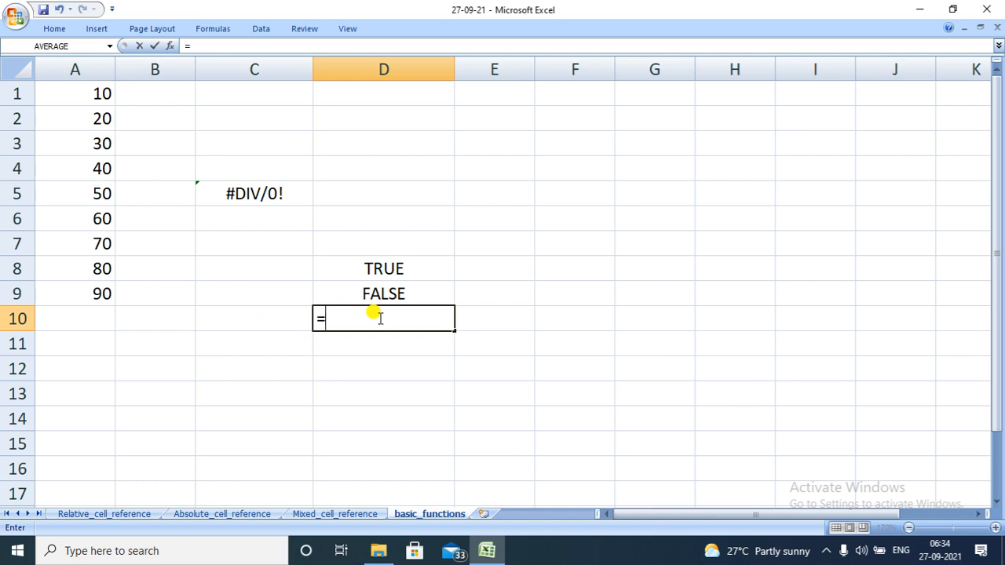
type("ISO")
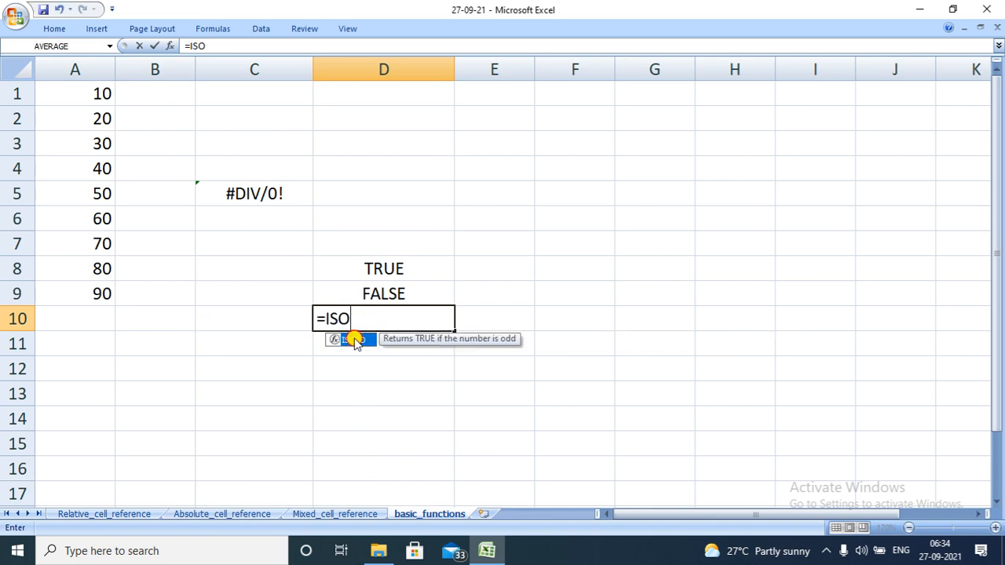
double_click(352, 339)
type("31)")
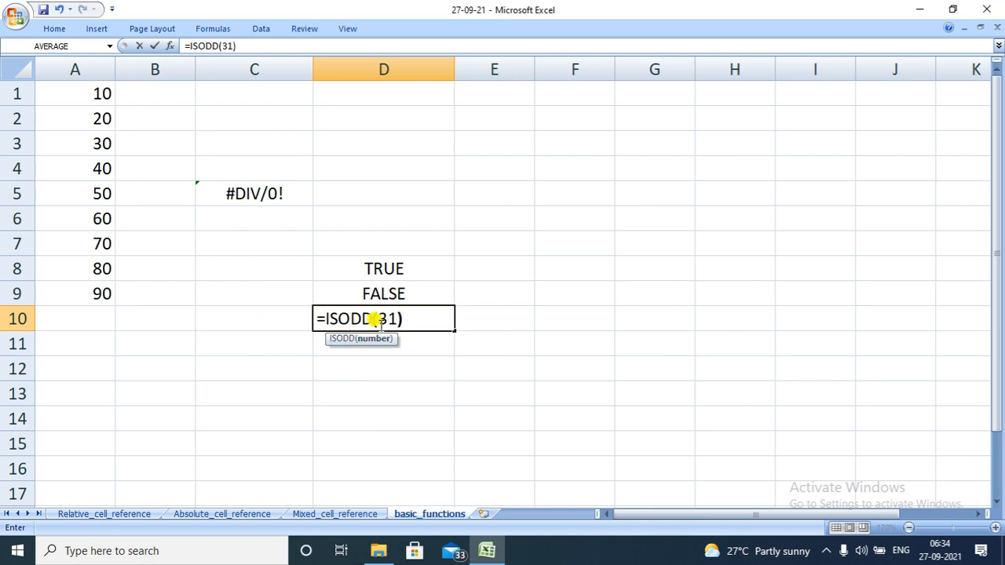
key("Return")
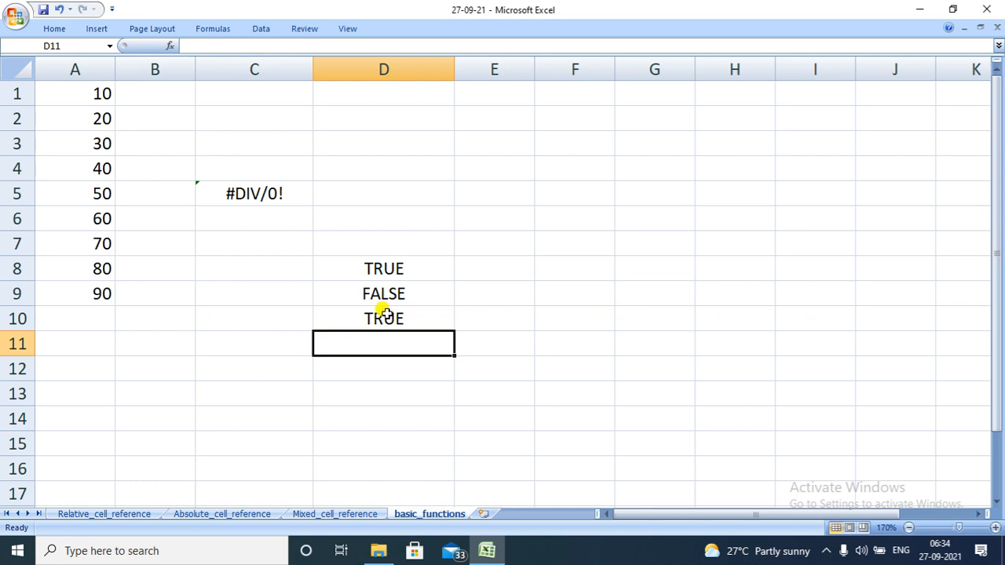
- Widen column E to about two and a quarter times its width and try =IFERROR(10/0,"Division by zero error) in E3, without the closing quote
left_click_drag(533, 71, 634, 74)
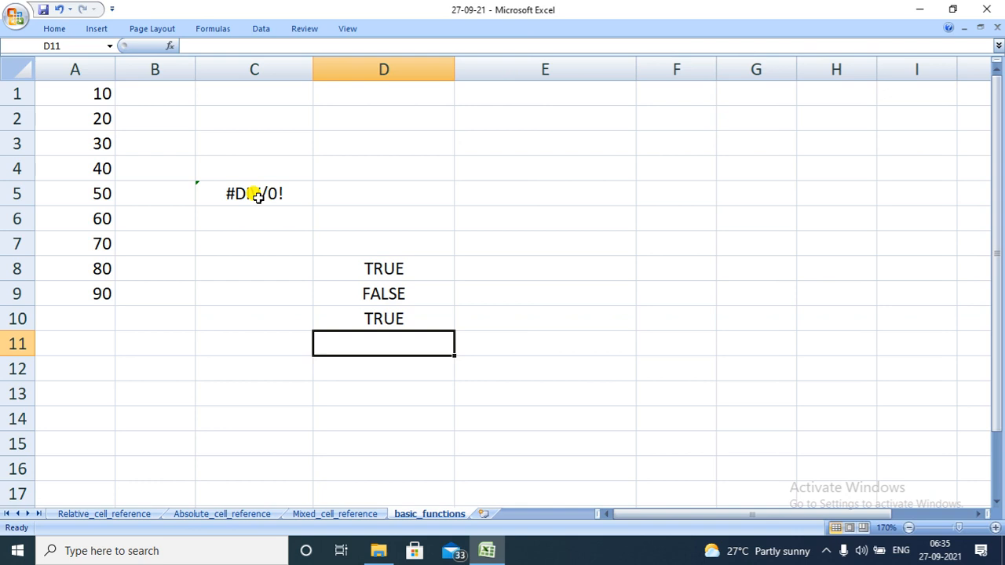
double_click(515, 144)
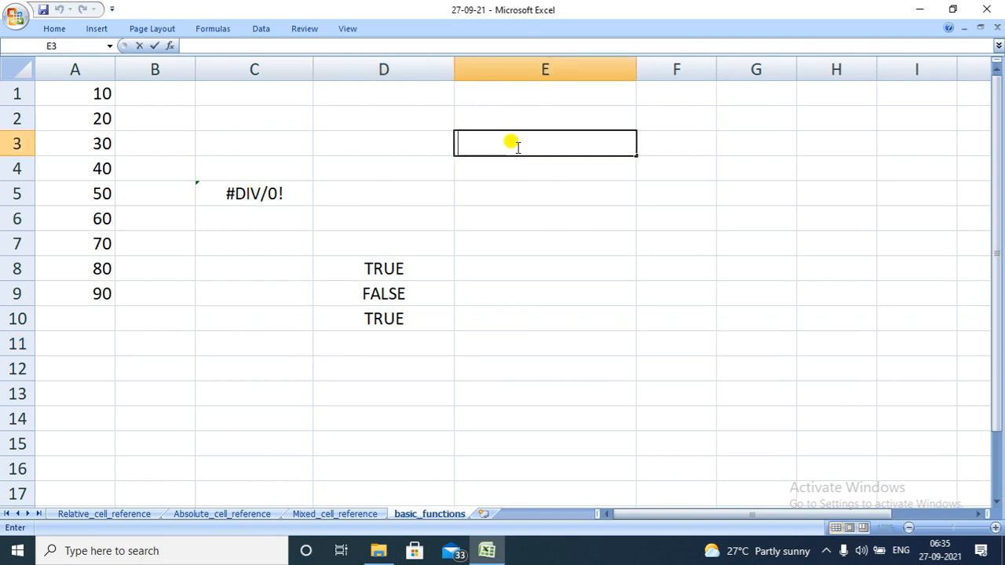
type("=IF")
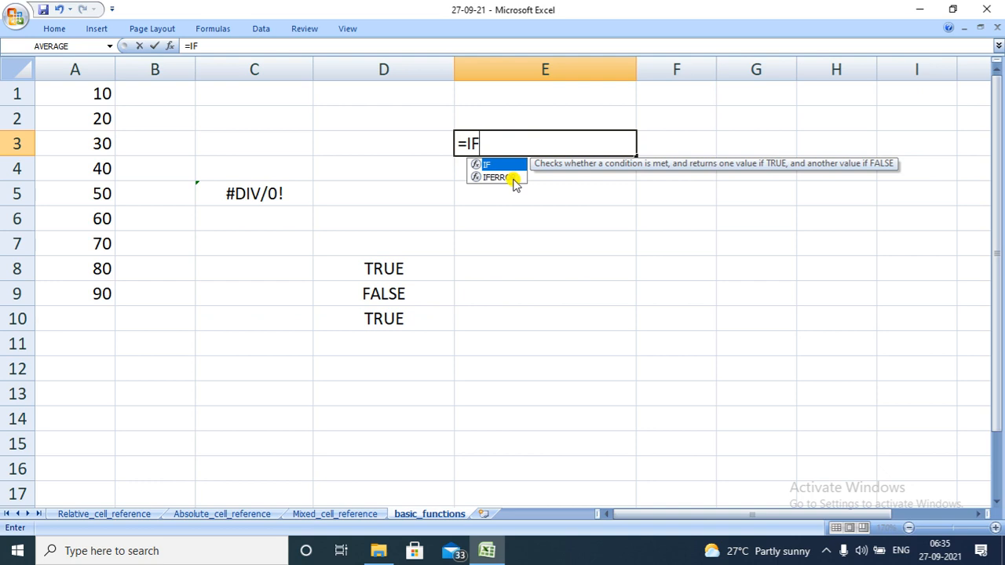
left_click(514, 179)
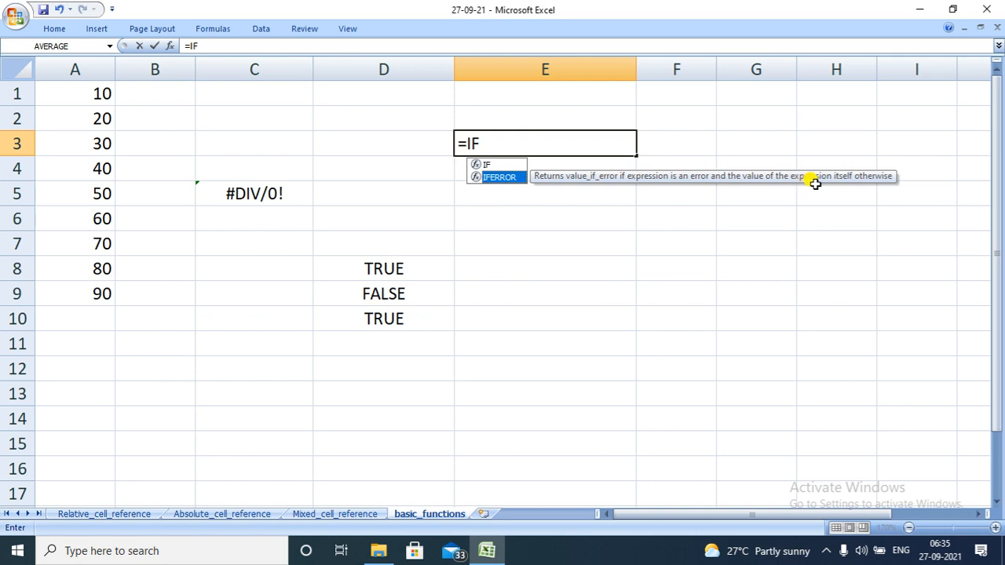
double_click(506, 178)
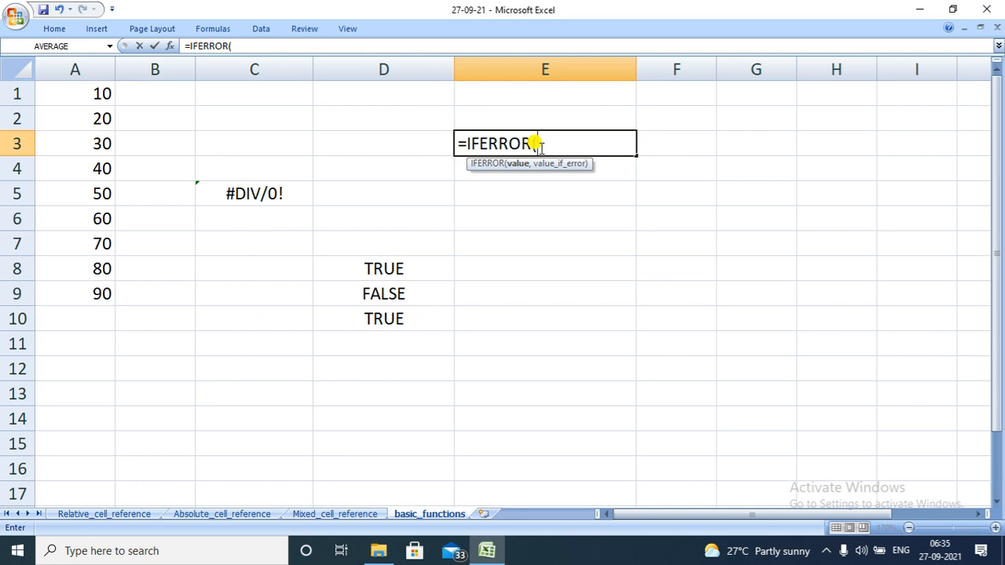
type("10/0,")
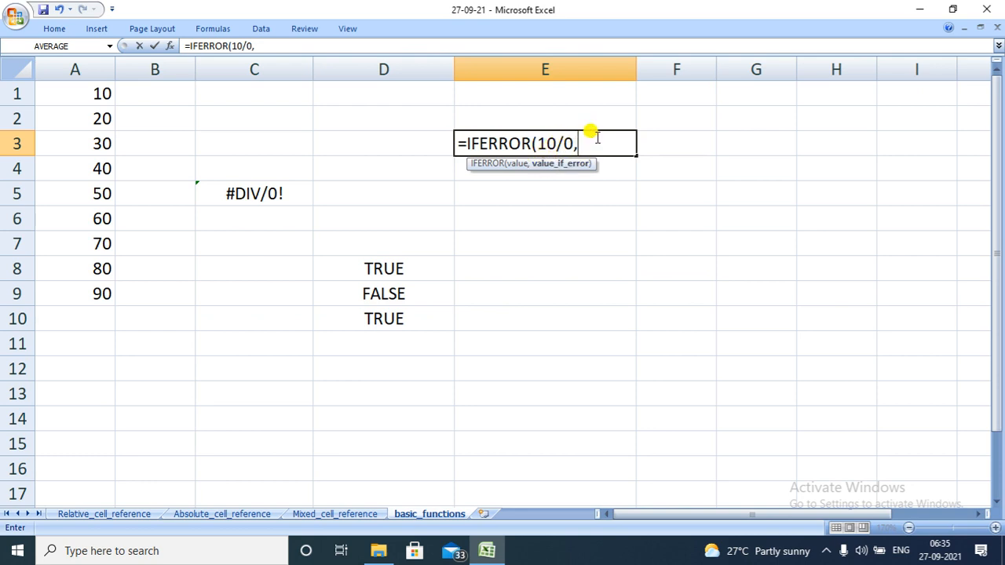
type("\"Division")
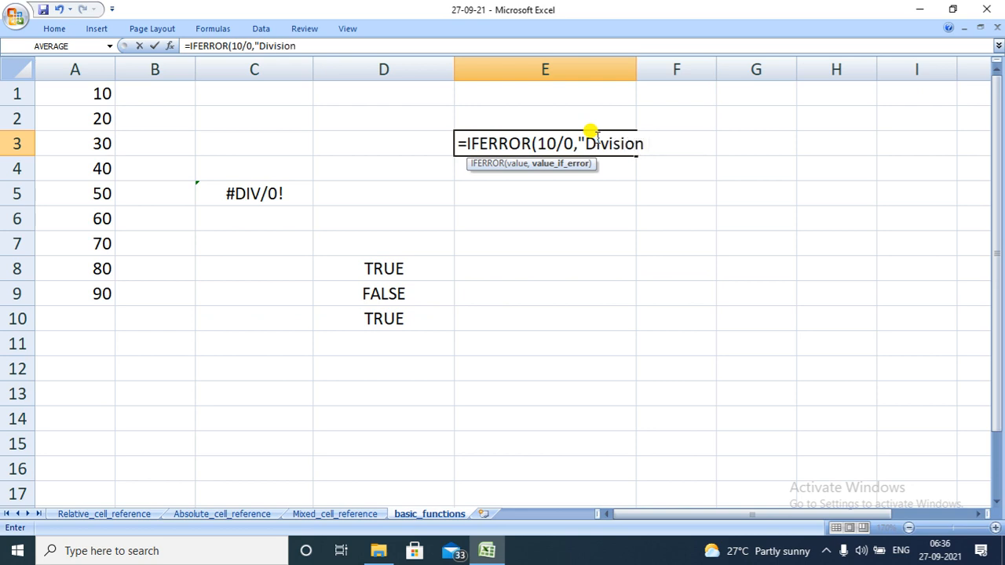
type(" by zero")
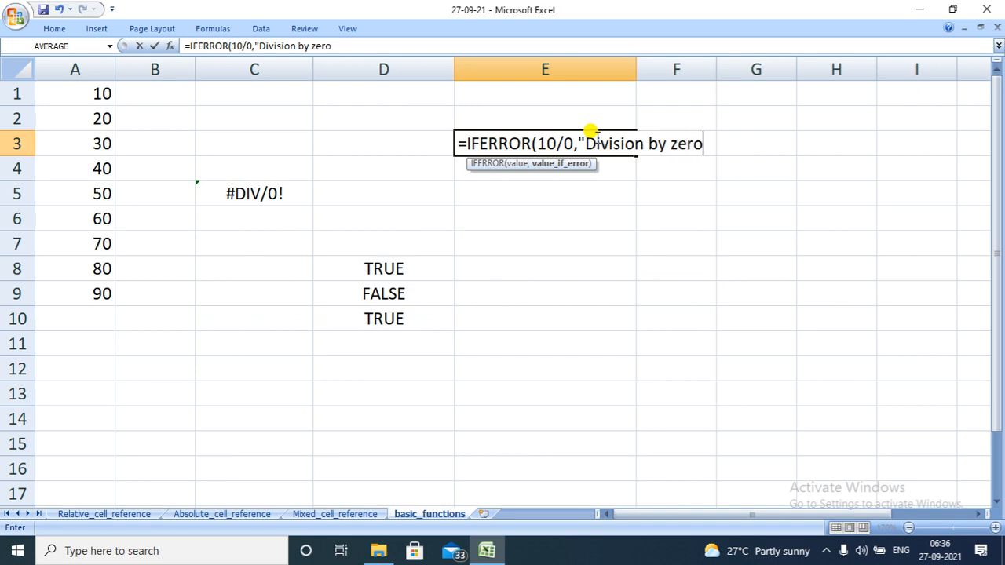
type(" error)")
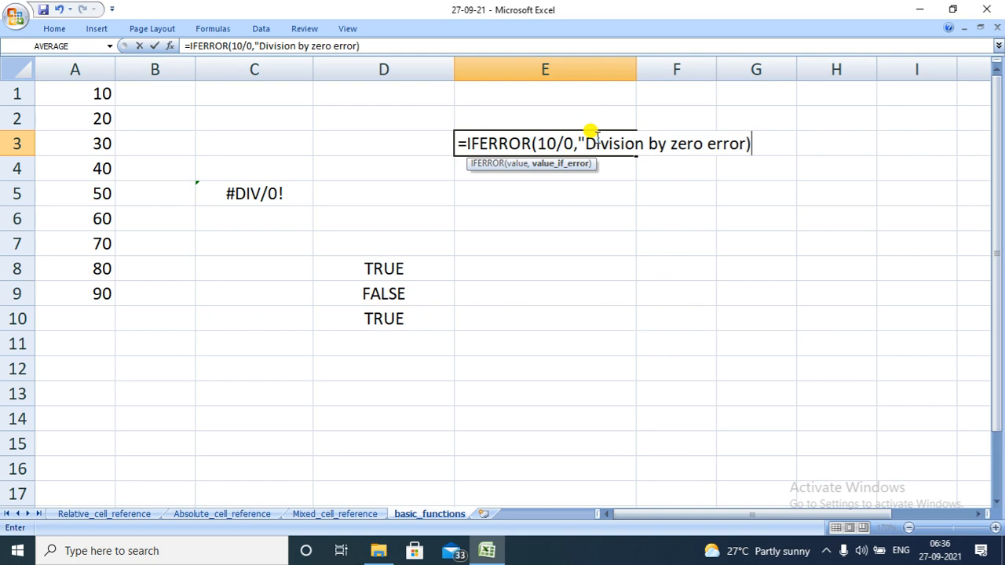
key("Return")
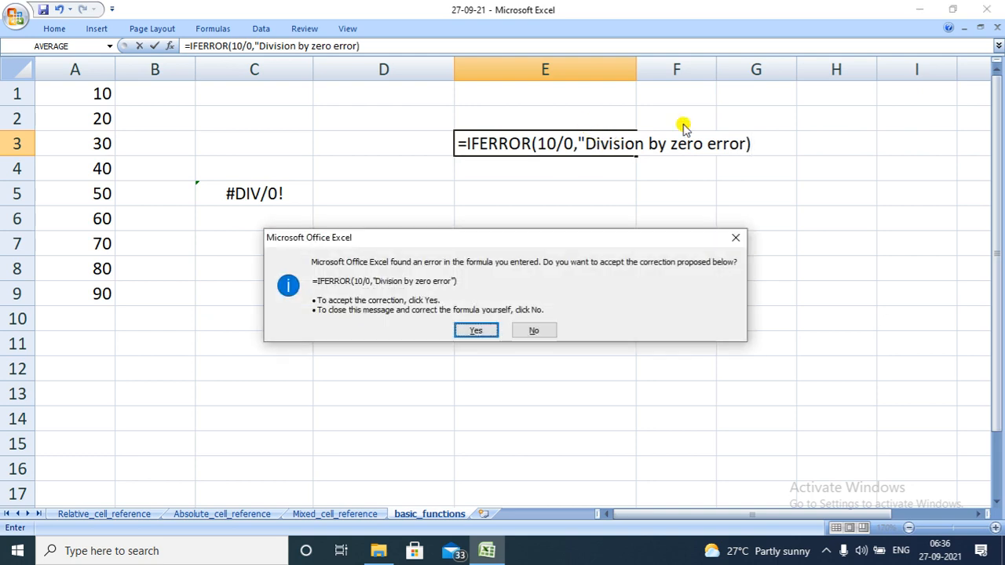
- Decline the proposed correction and add the missing closing quote, entering =IFERROR(10/0,"Division by zero error") in E3
left_click(534, 330)
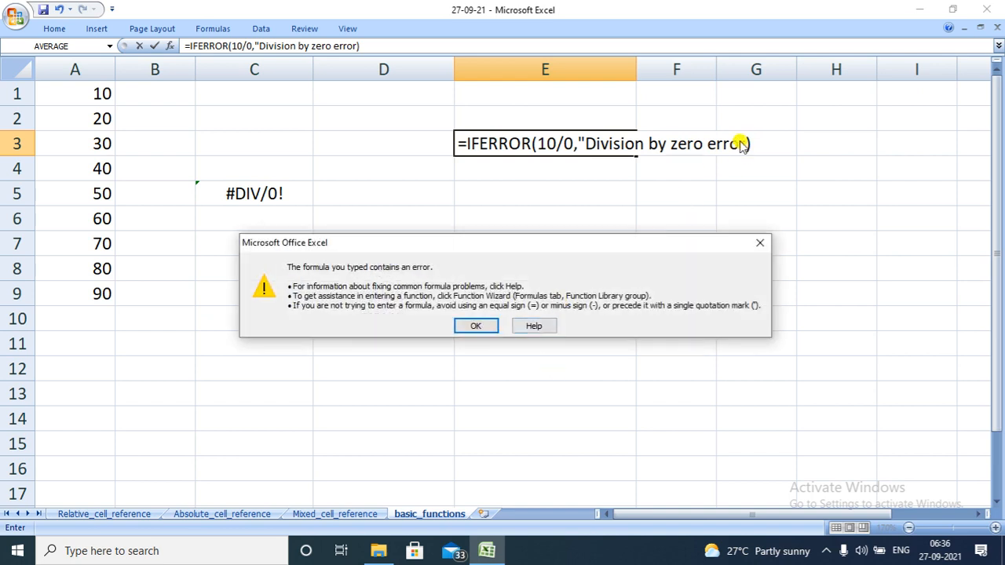
left_click(477, 327)
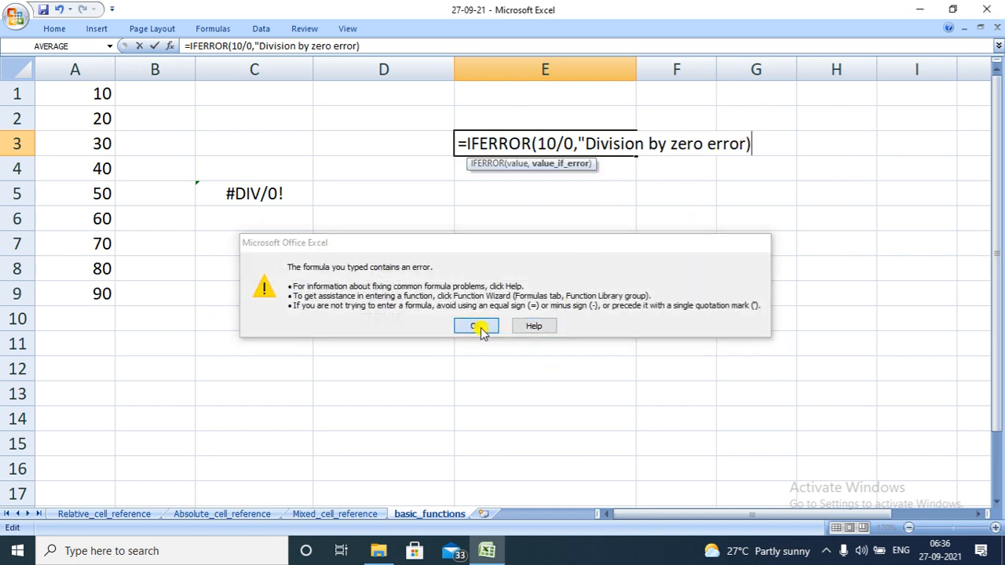
left_click(740, 139)
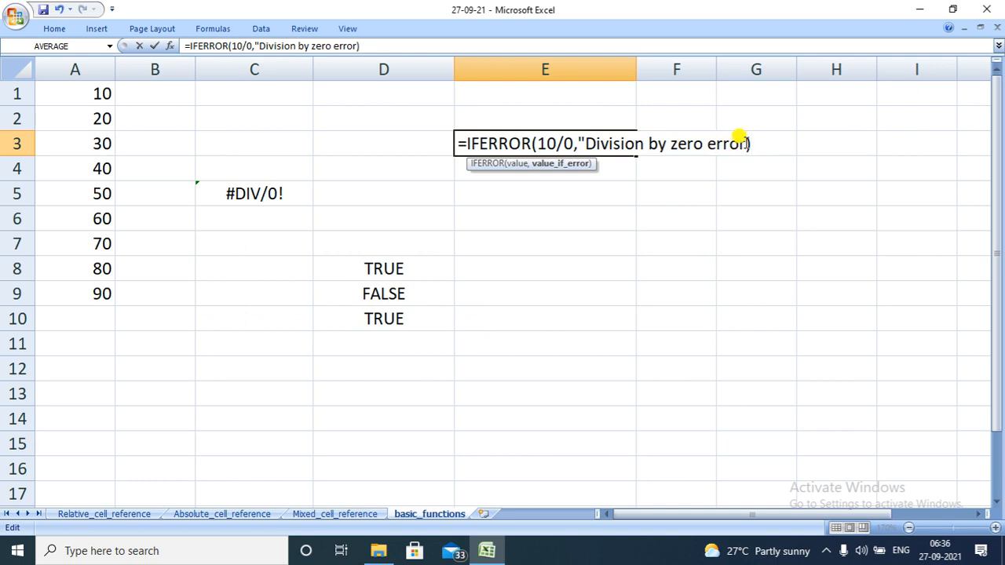
type("\"")
key("Return")
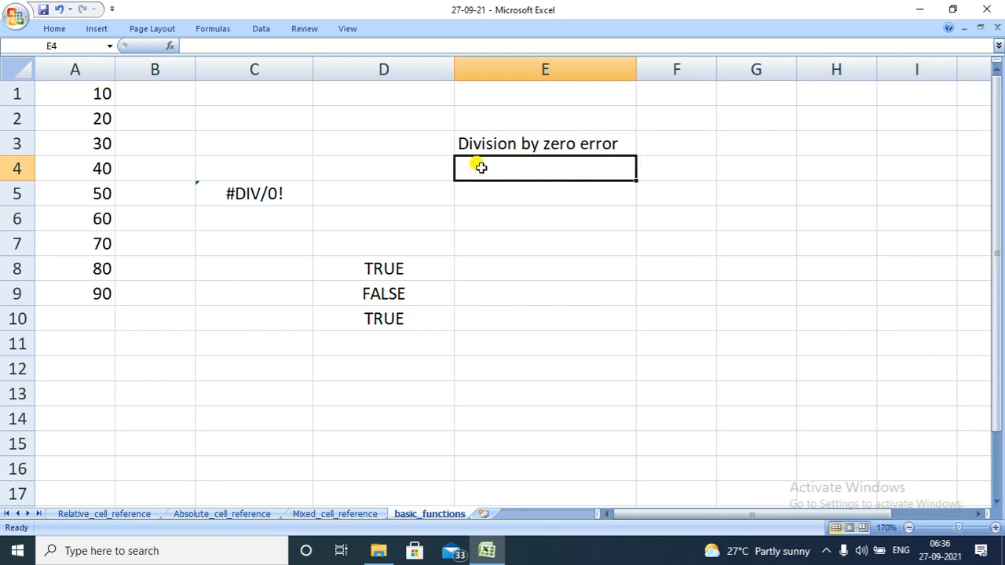
- Try to enter =IFERROR(10) in E4 with only the value argument, picking IFERROR from the function suggestions
type("=IF")
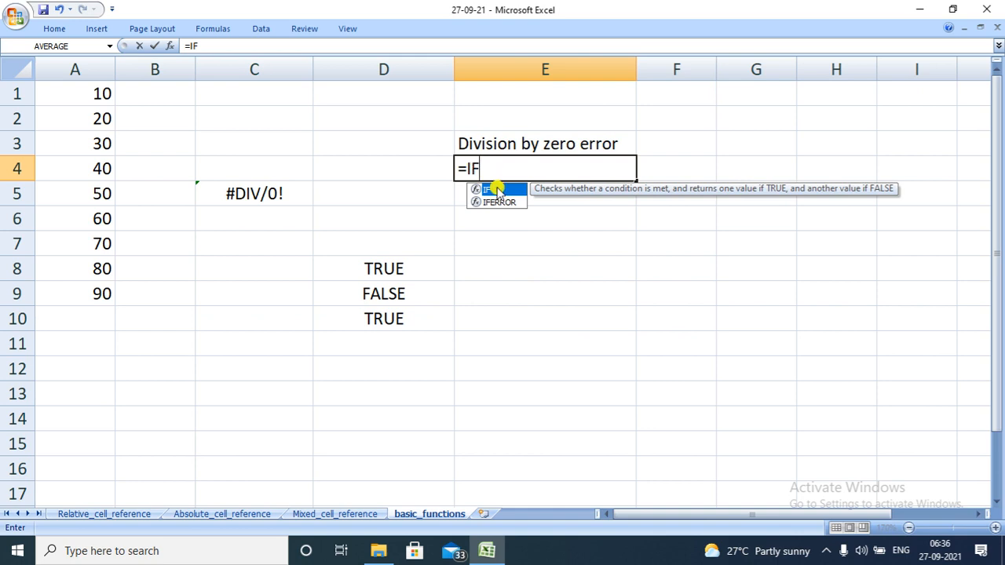
left_click(487, 204)
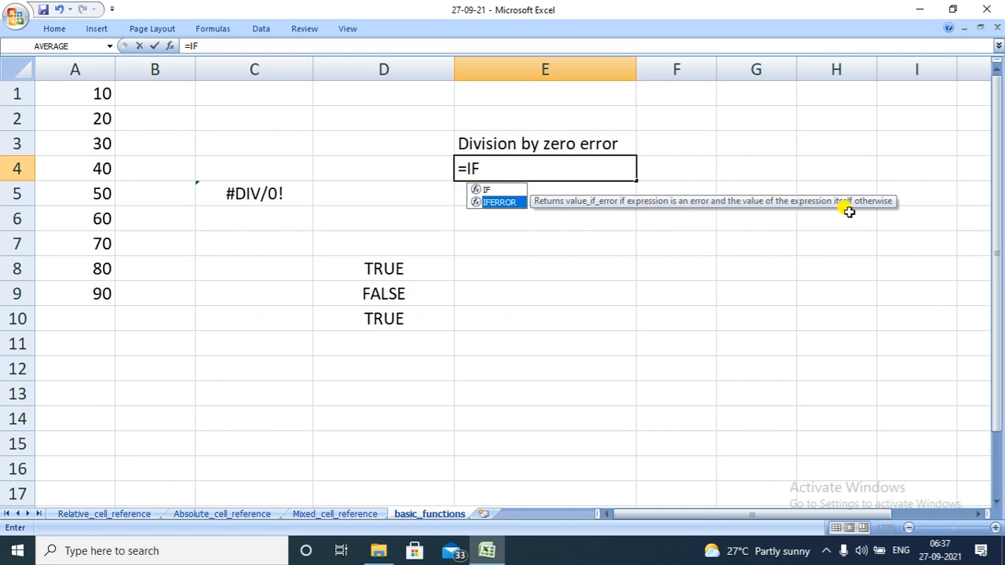
double_click(500, 203)
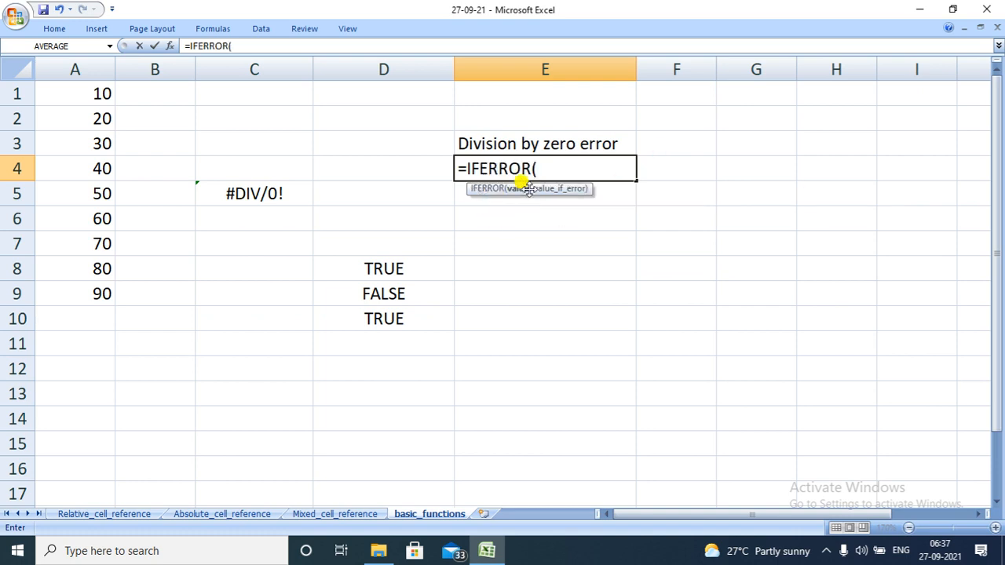
type("10")
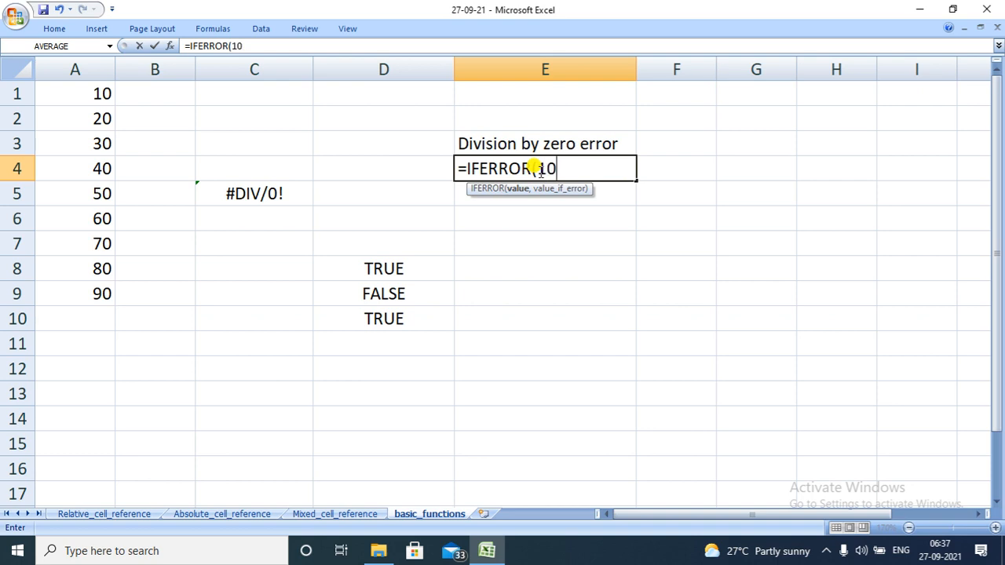
type(")")
key("Return")
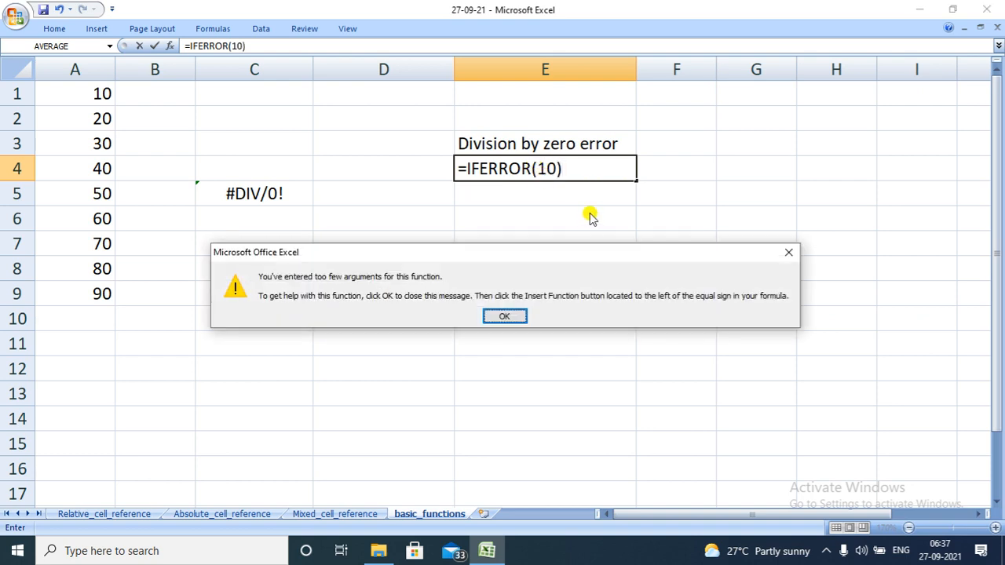
left_click(508, 317)
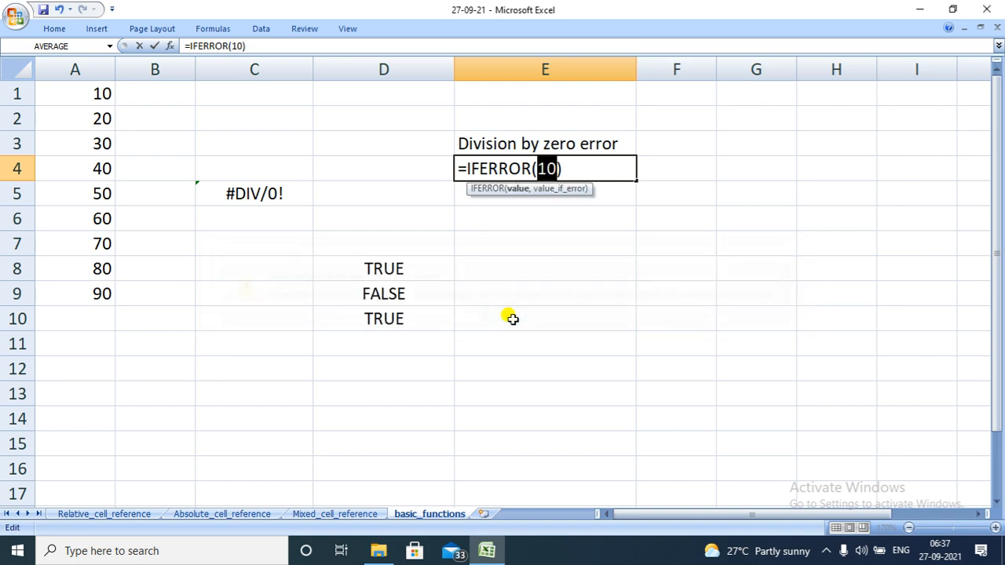
left_click(571, 194)
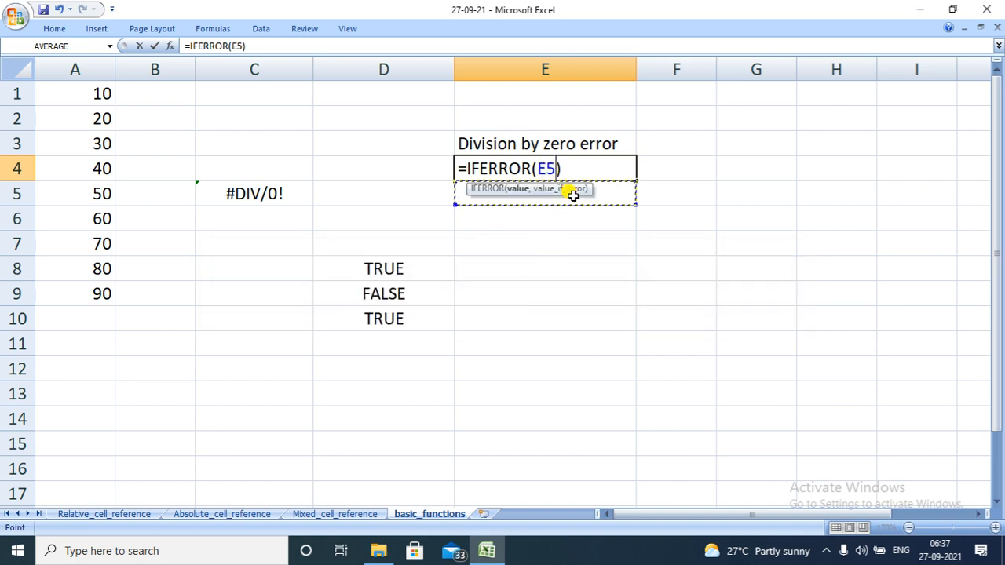
left_click(577, 167)
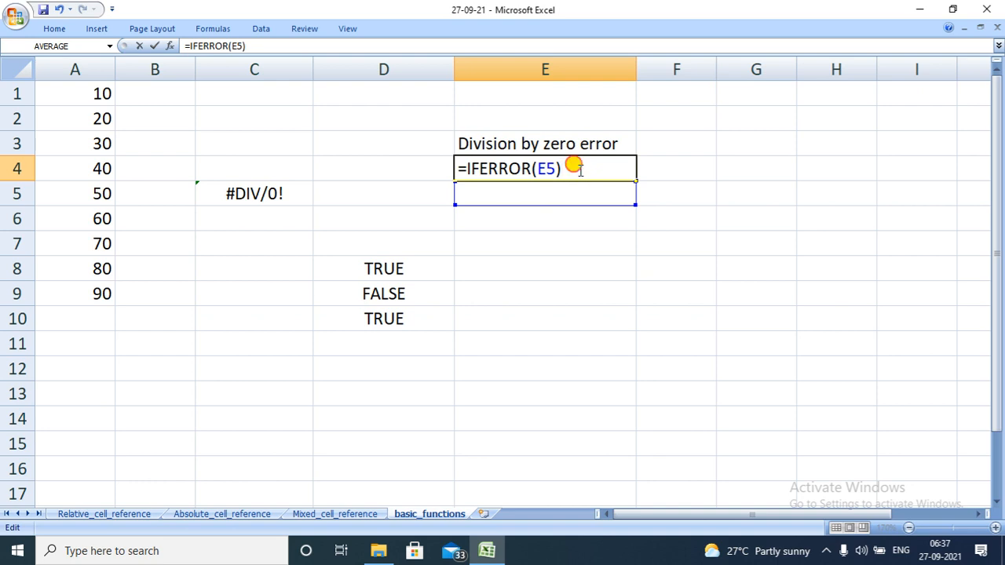
double_click(545, 169)
left_click(546, 169)
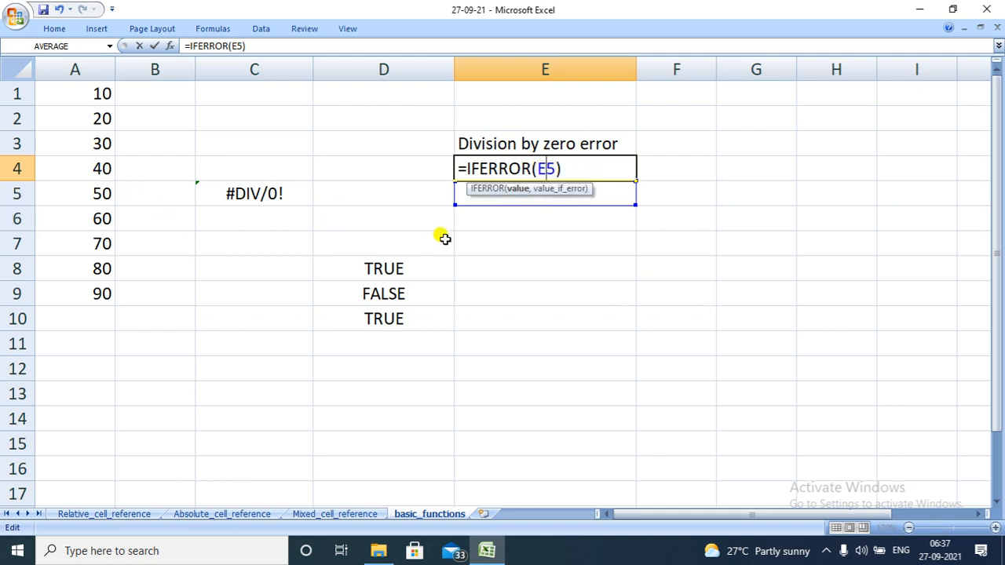
double_click(548, 167)
key("BackSpace")
type("10")
key("Return")
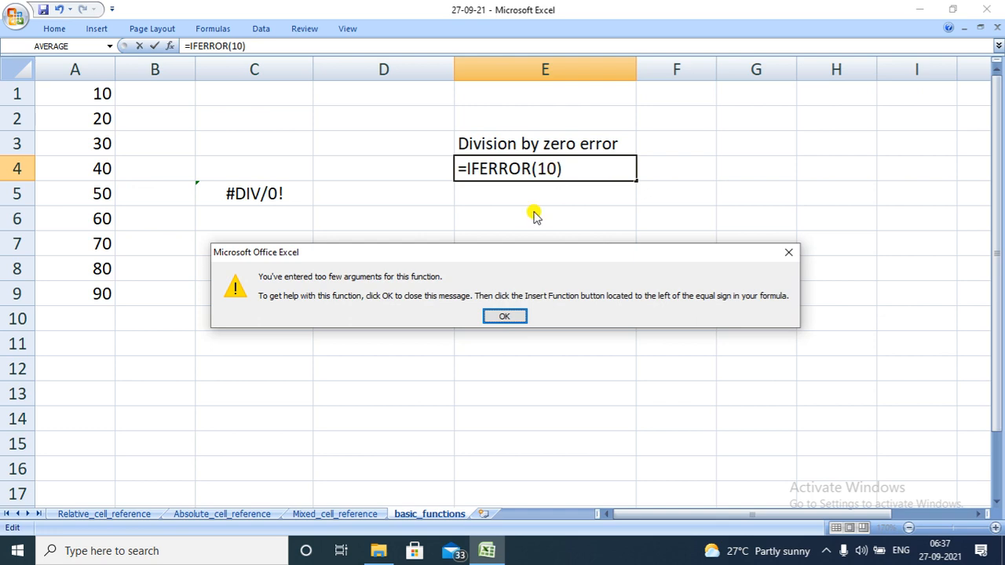
left_click(502, 315)
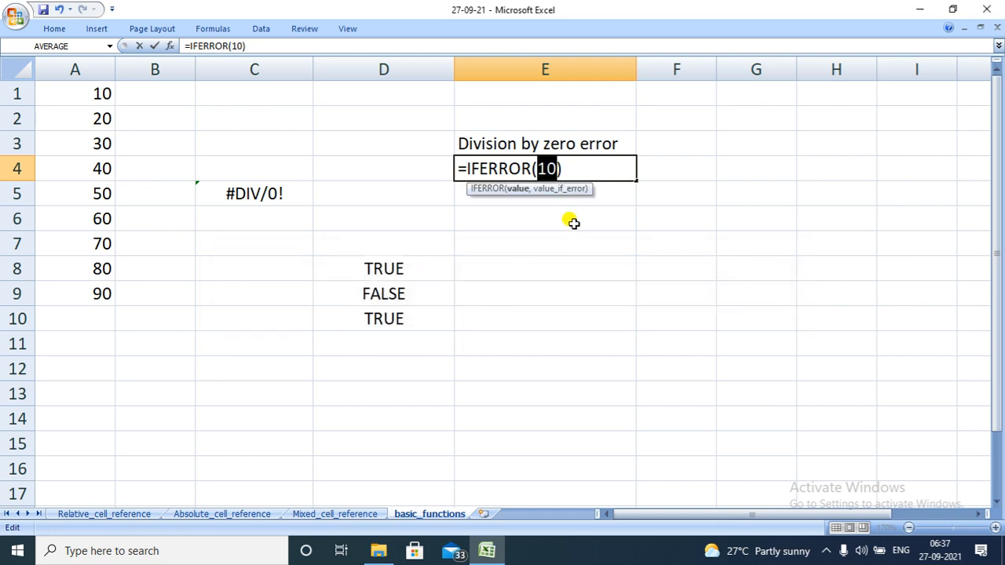
- Add a comma after the 10 in the E4 formula and enter it as =IFERROR(10,) with an empty second argument
left_click(554, 169)
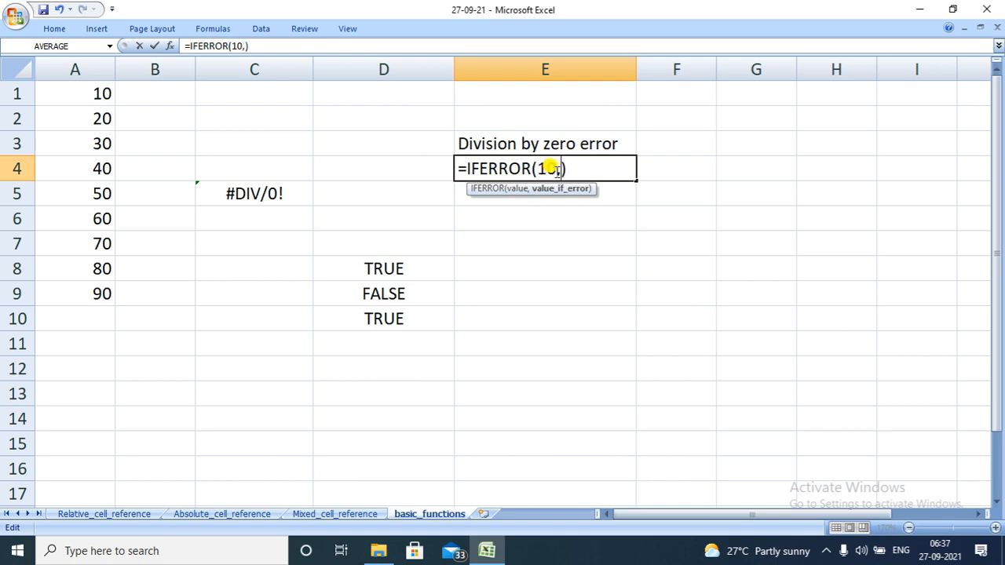
key("Return")
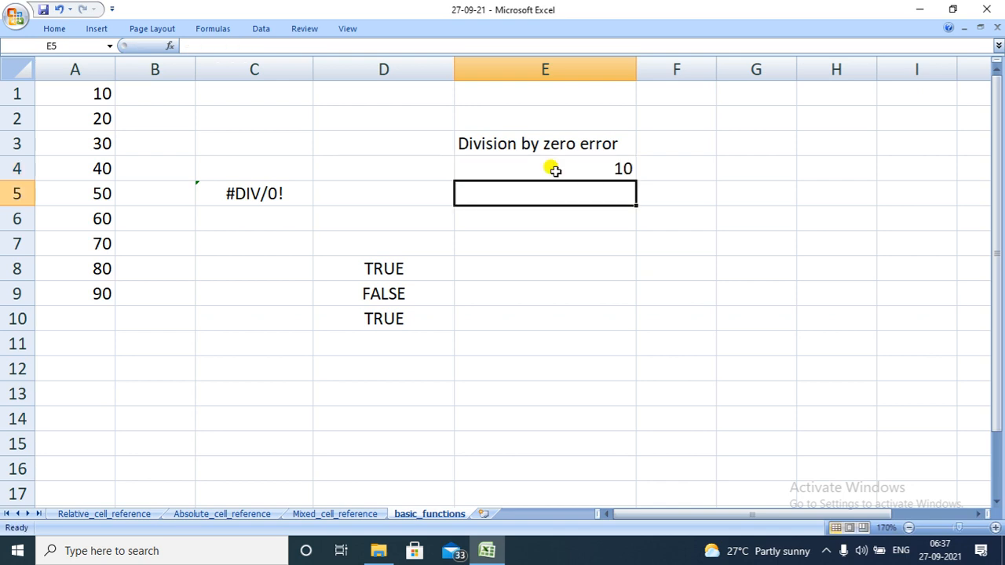
- Enter =IFERROR(10,) in E5, picking IFERROR from the function suggestions and leaving the second argument empty
left_click(589, 198)
double_click(588, 198)
type("I")
key("BackSpace")
type("=")
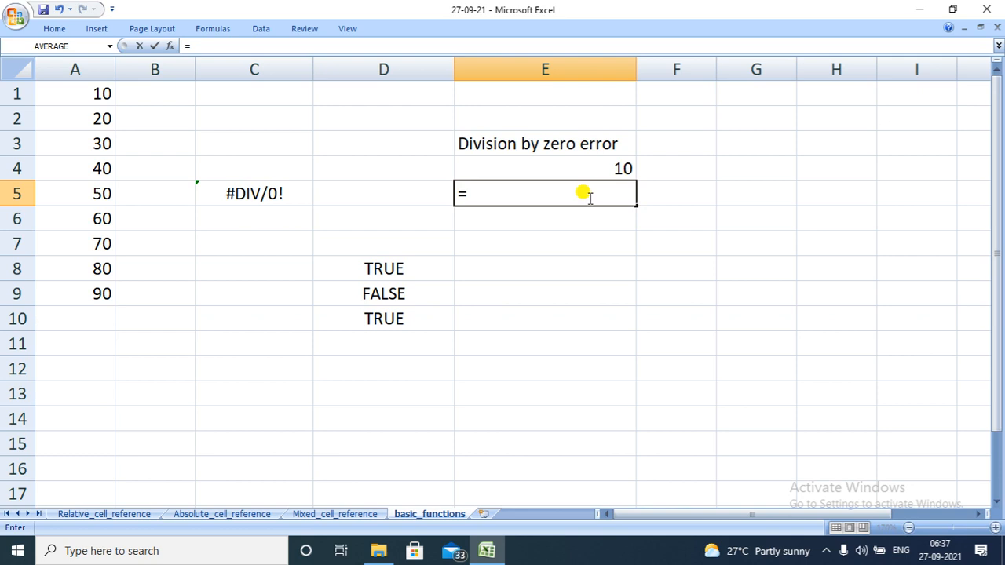
type("IF")
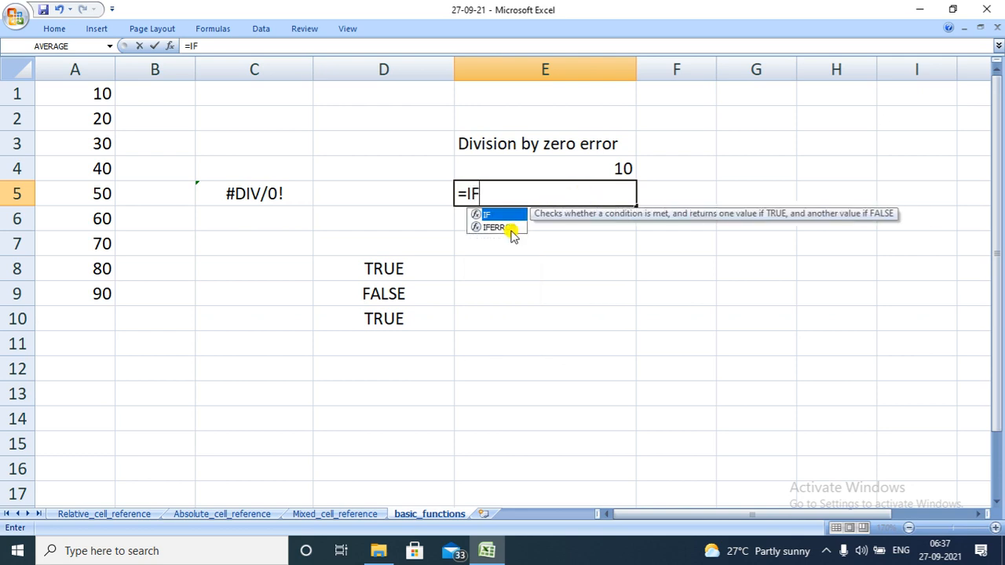
left_click(509, 229)
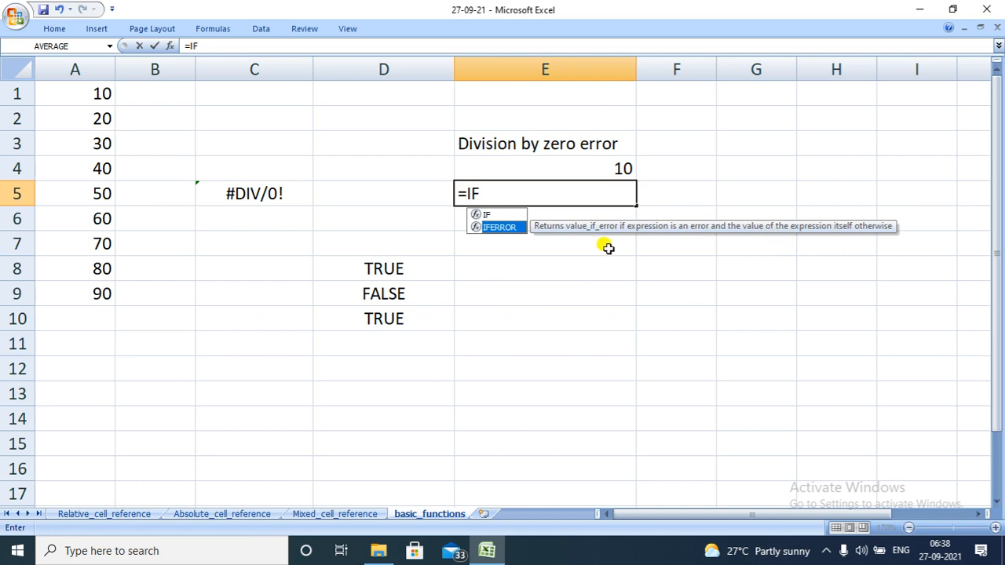
double_click(503, 229)
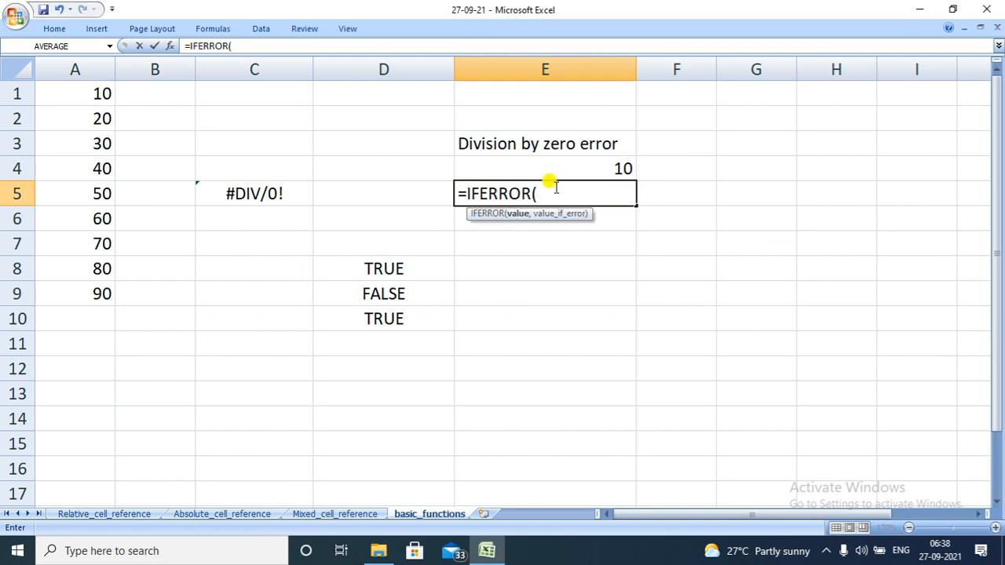
type("10,")
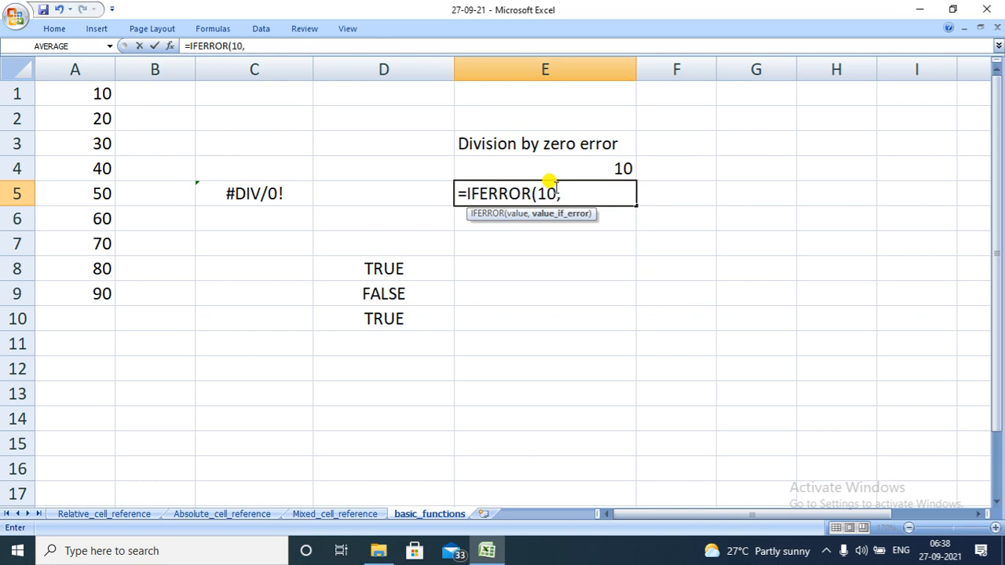
type(")")
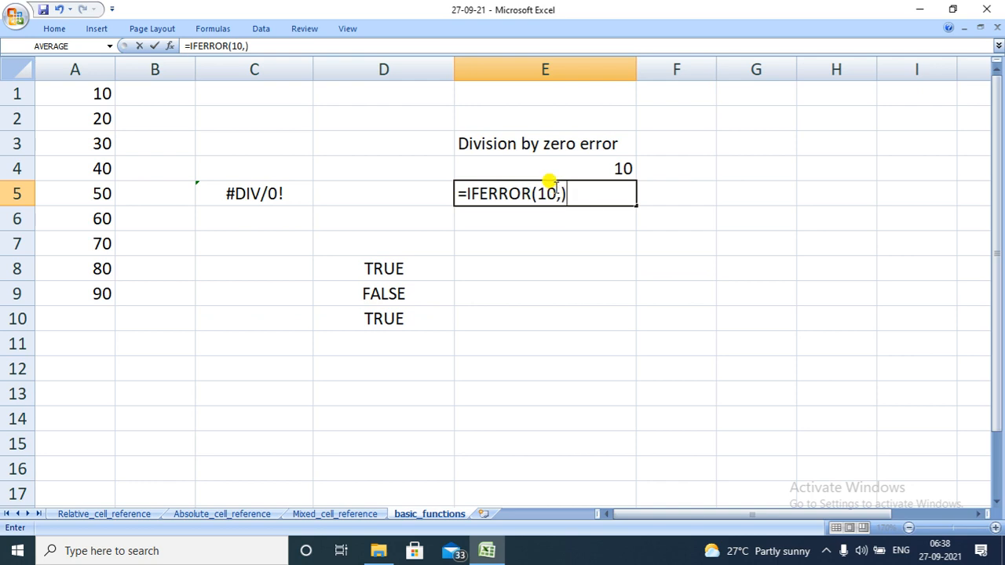
key("Return")
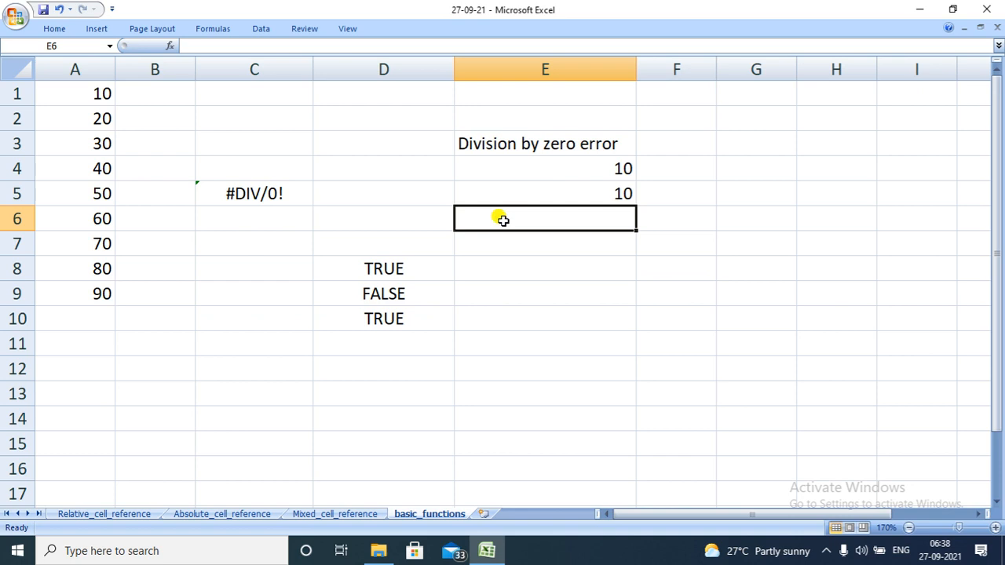
- Enter =IFERROR(10/0,) in E6 with an empty second argument, and compare its formula with the one in E3
type("=if")
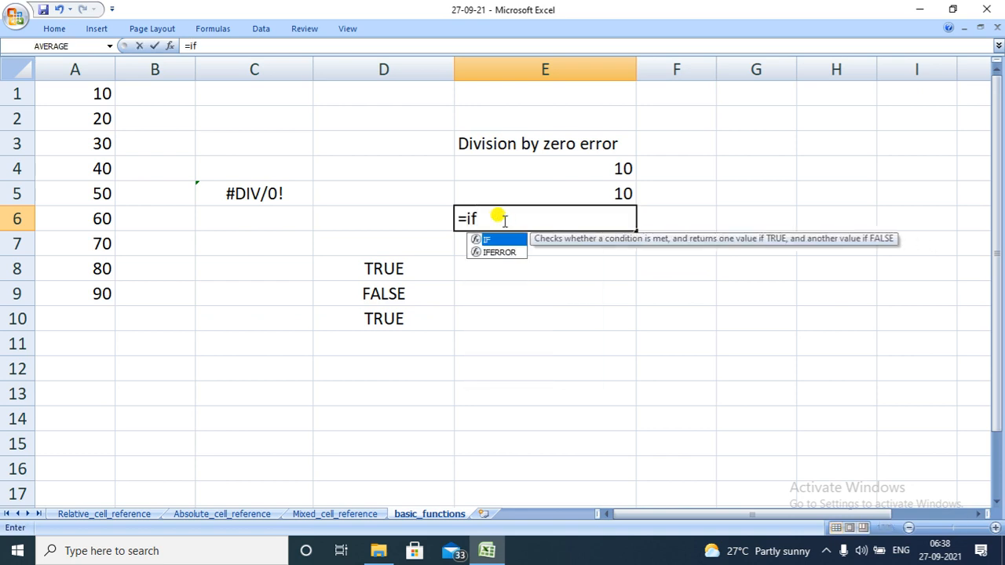
left_click(501, 254)
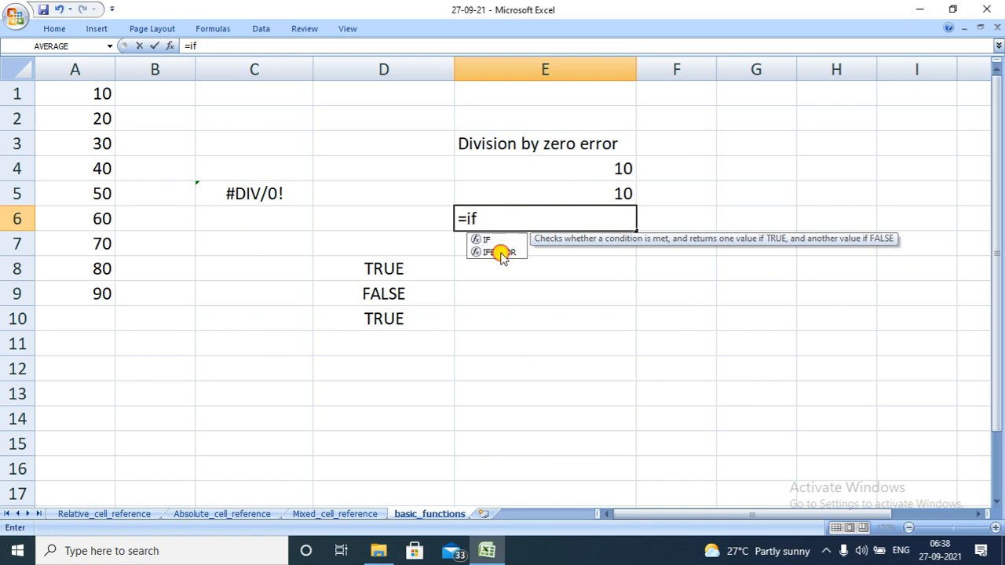
double_click(501, 254)
type("10/0")
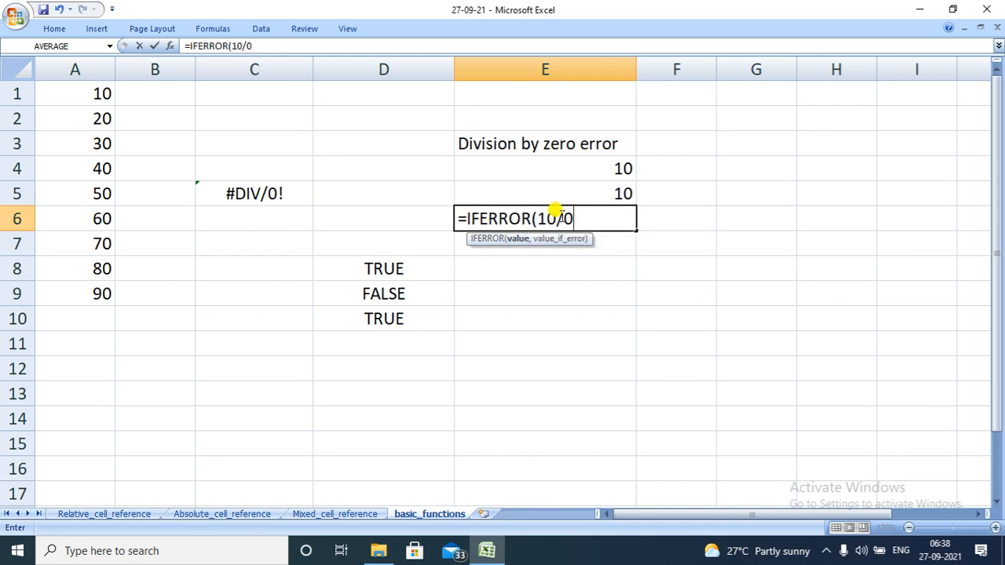
type(",)")
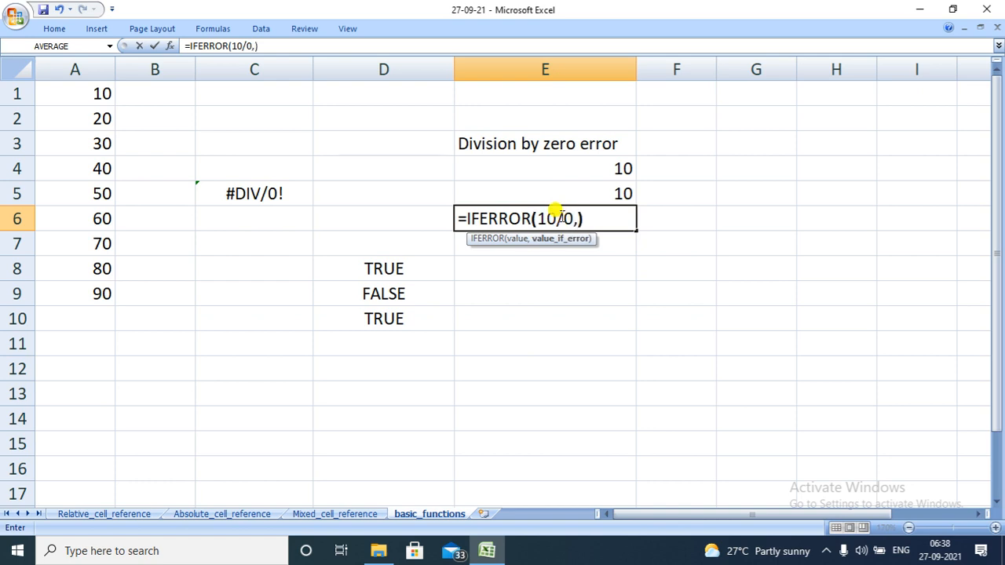
key("Return")
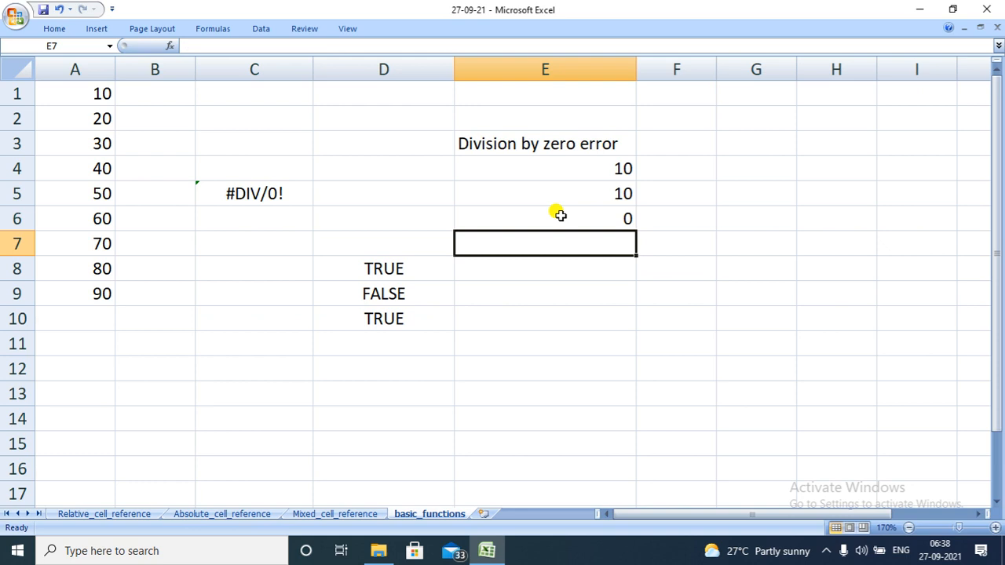
left_click(553, 142)
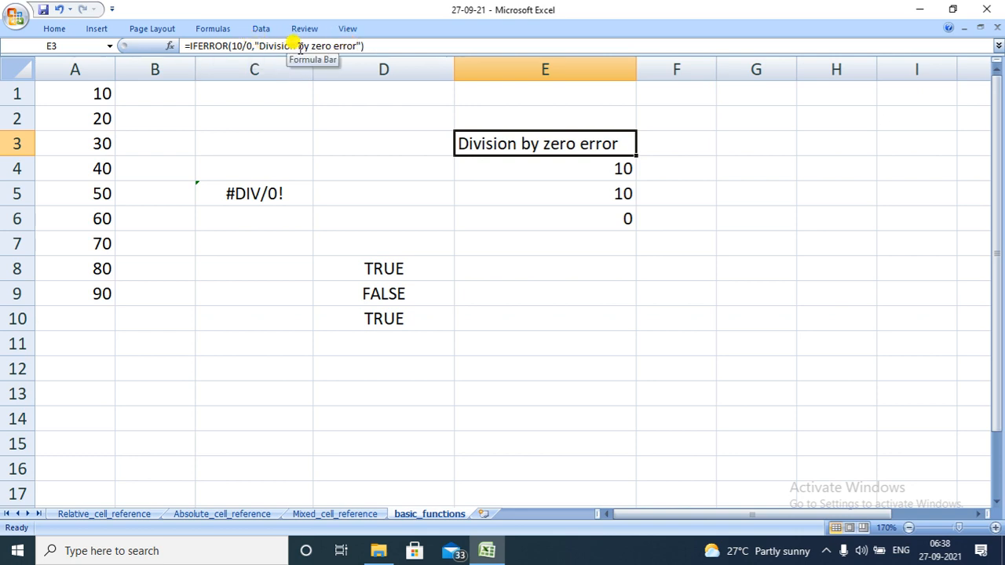
left_click(581, 218)
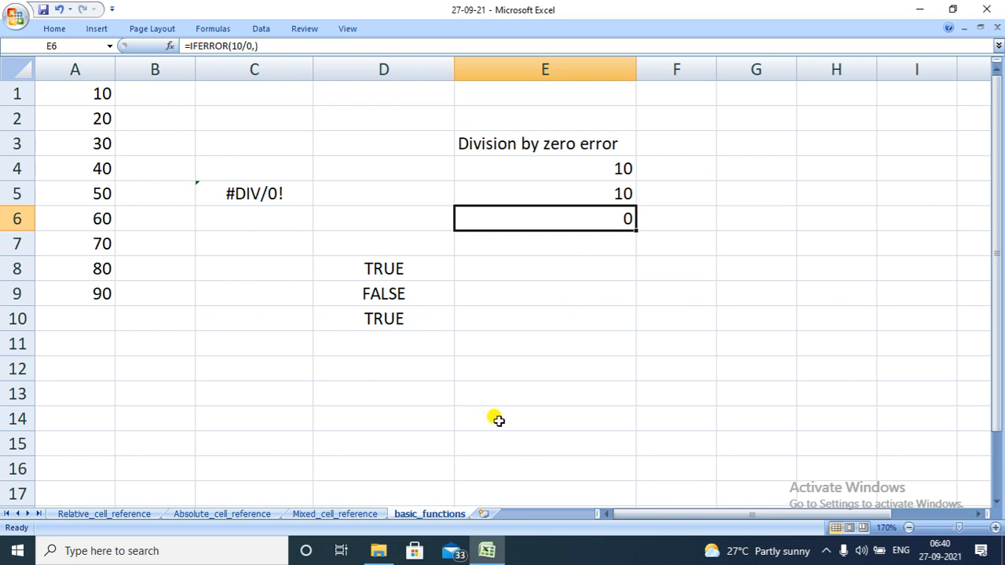
- Insert a new worksheet after basic_functions and set its zoom to 160%
left_click(485, 514)
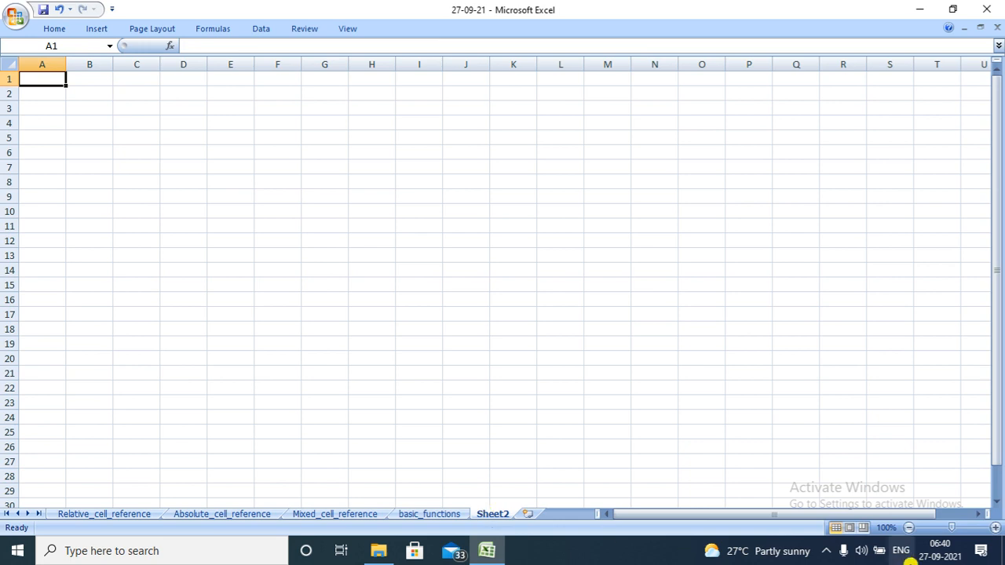
left_click(995, 528)
left_click(995, 527)
left_click(995, 527)
left_click(995, 527)
left_click(995, 527)
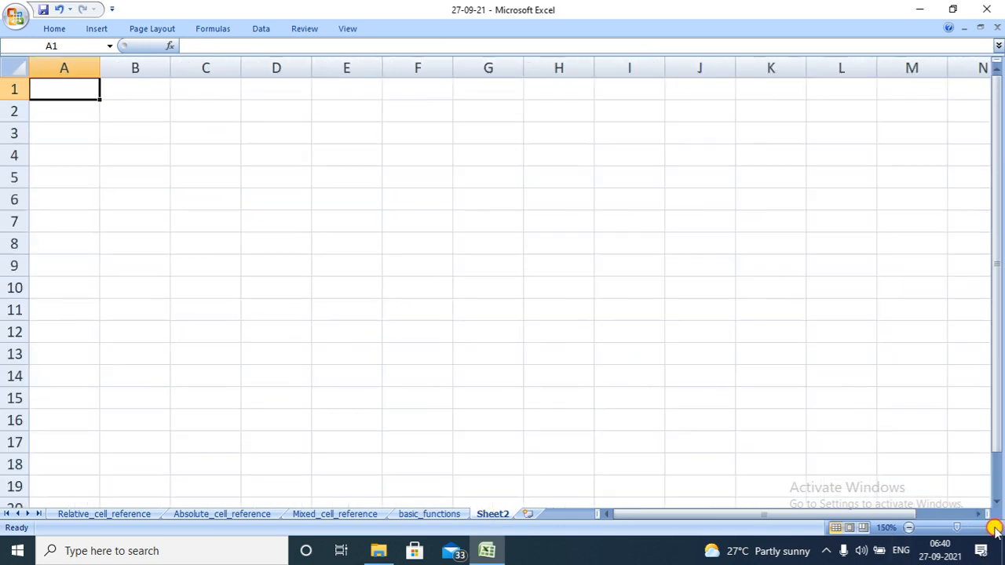
left_click(995, 528)
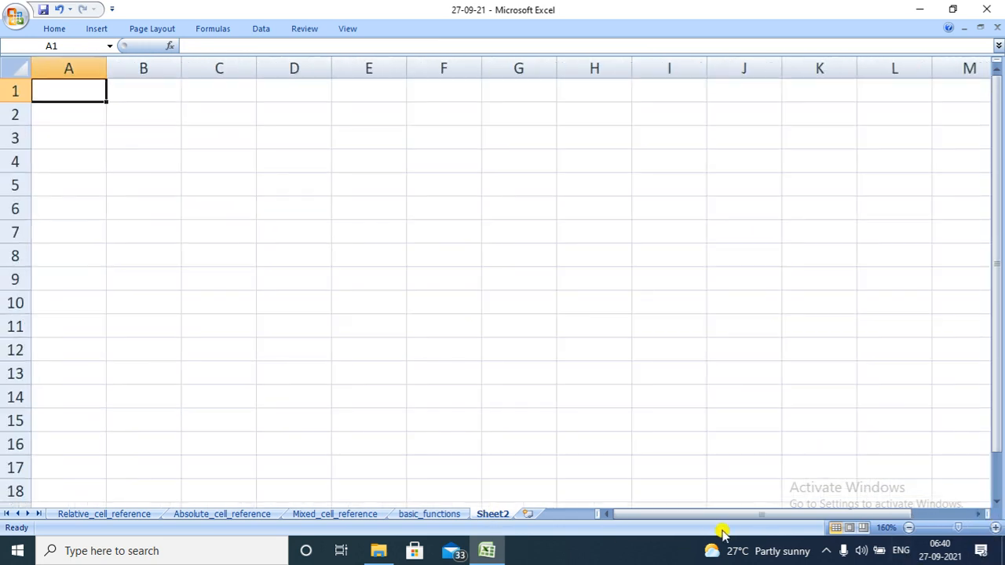
- Rename the new worksheet Sheet2 as math_functions
right_click(496, 514)
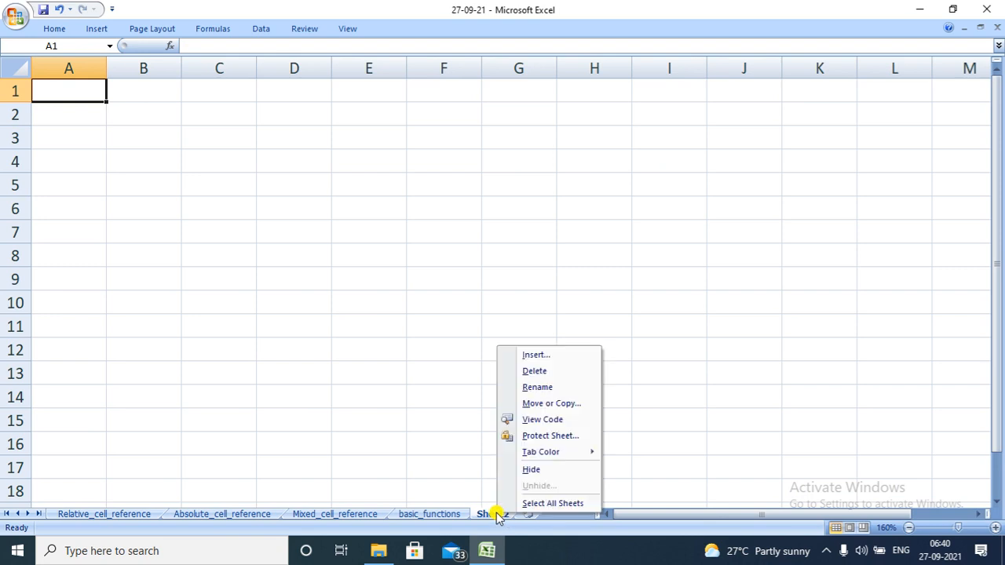
left_click(542, 386)
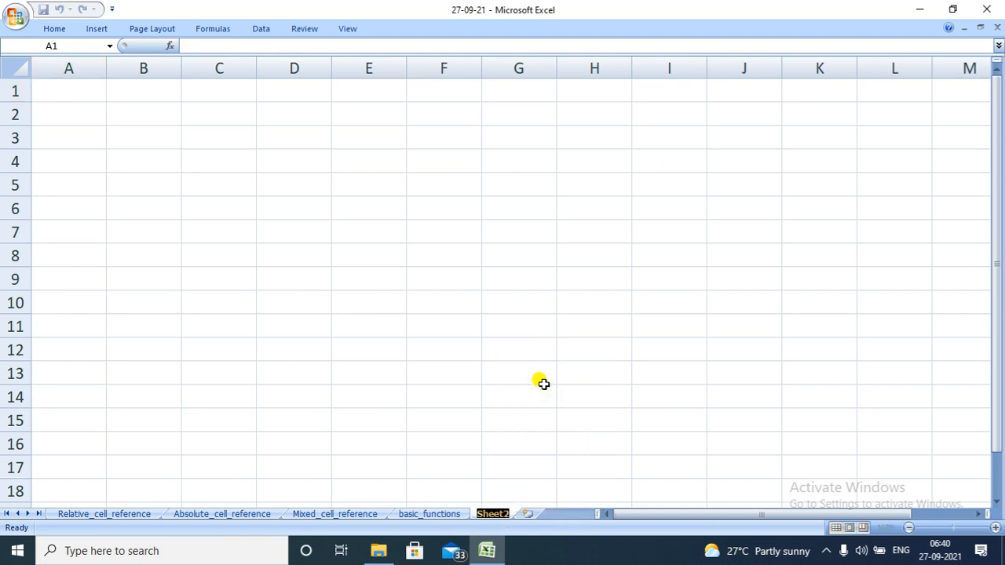
type("ma")
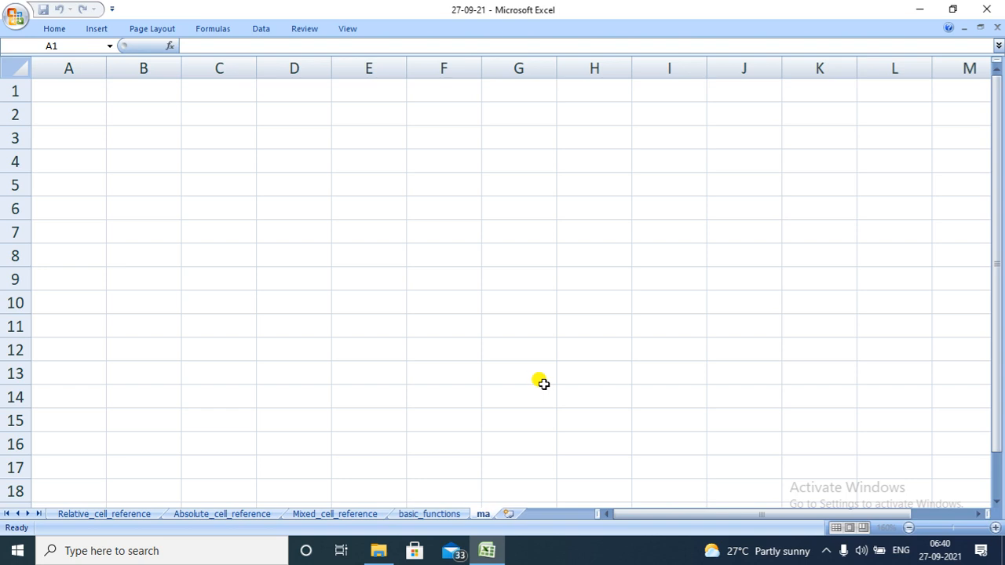
type("th_functions")
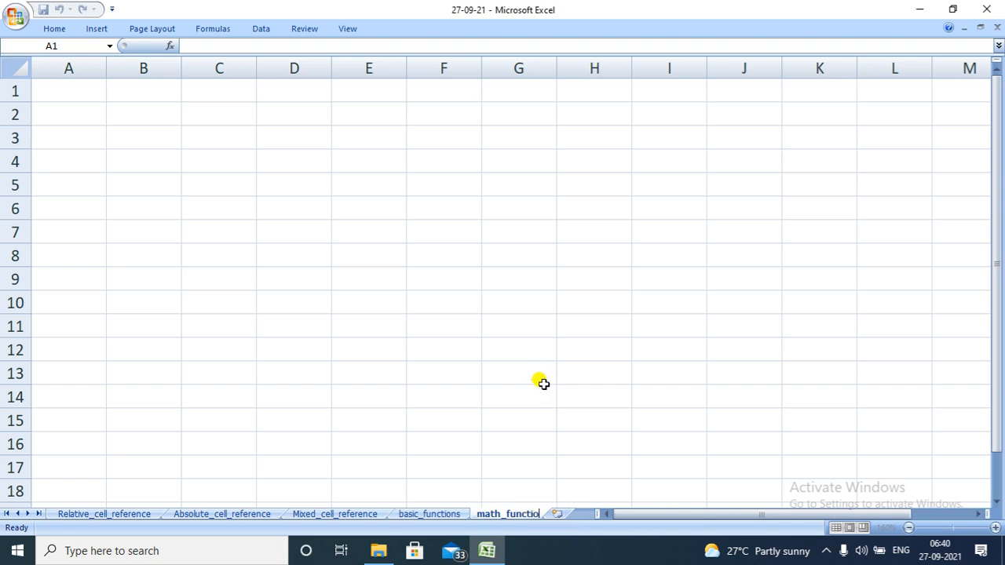
key("Return")
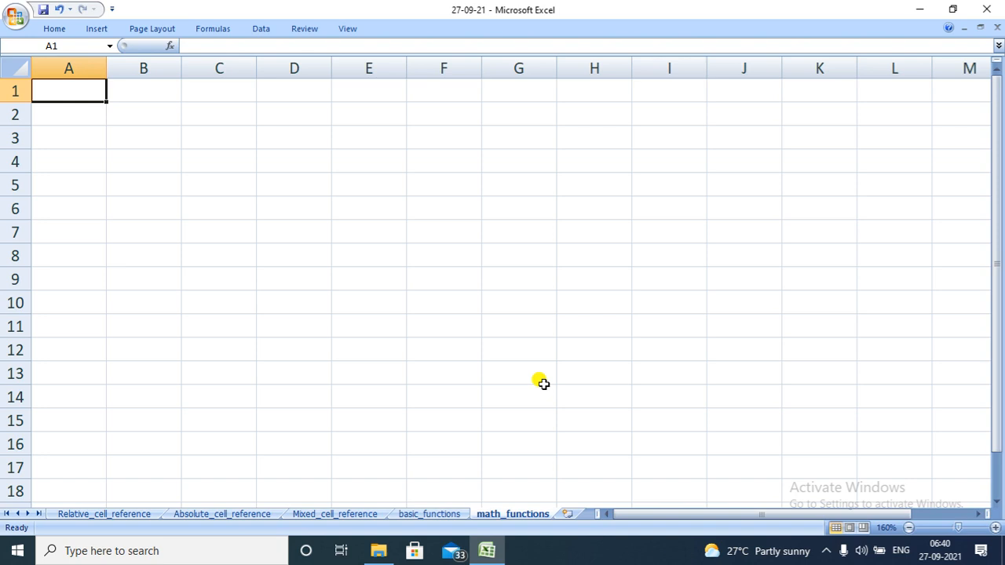
- Enter =INT(123.345) in C3 of the math_functions sheet, picking INT from the function suggestions
double_click(201, 139)
type("=")
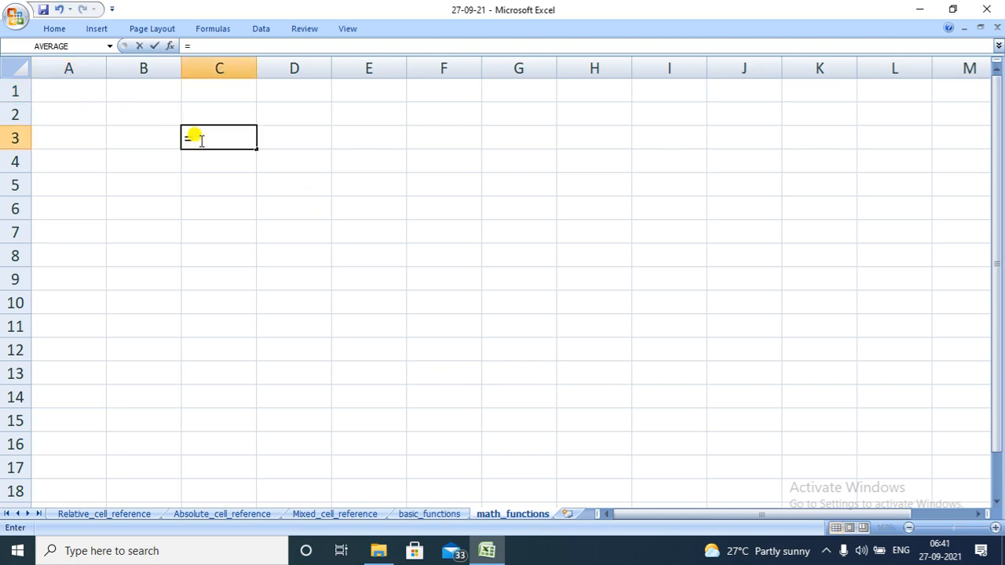
type("I")
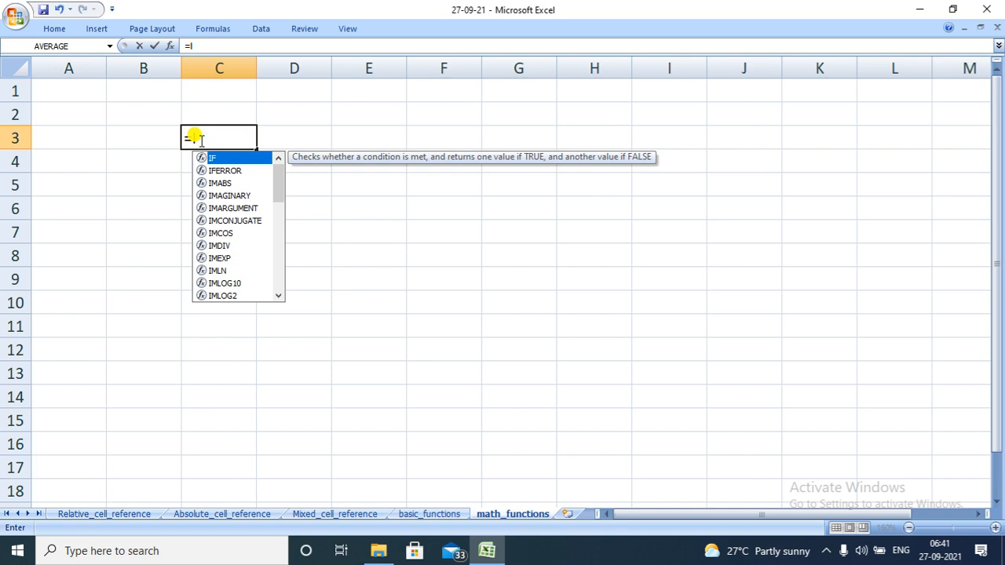
type("N")
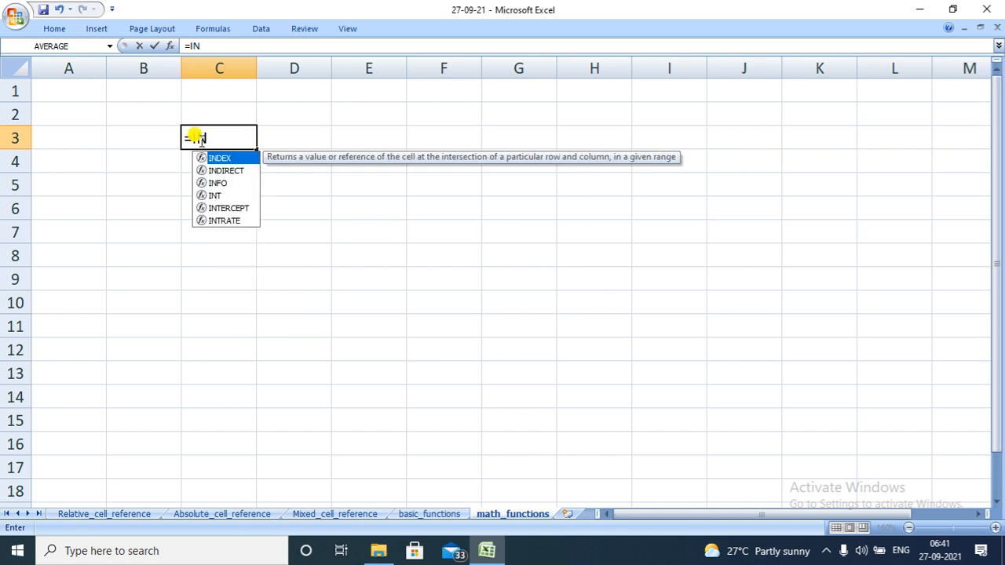
left_click(223, 195)
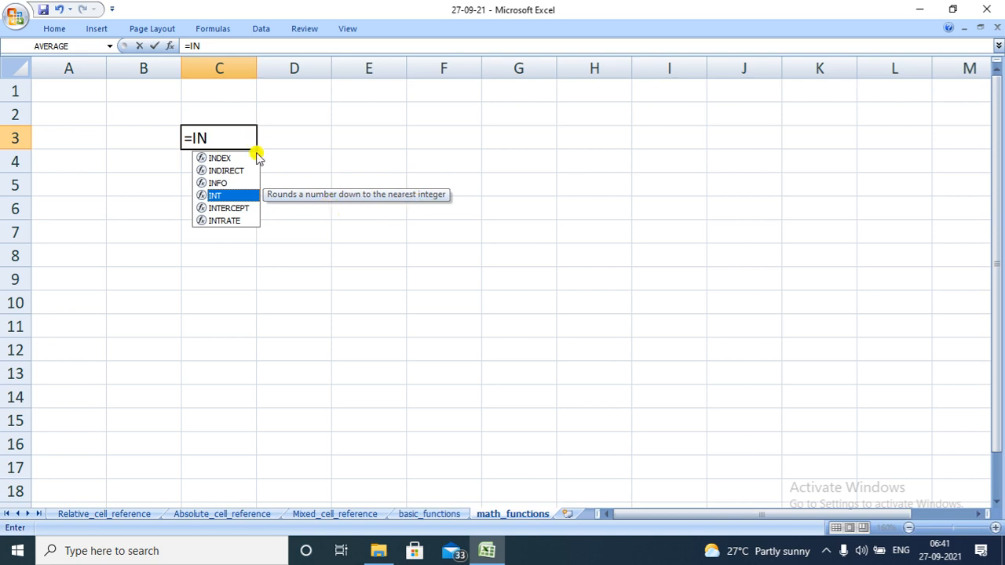
double_click(224, 196)
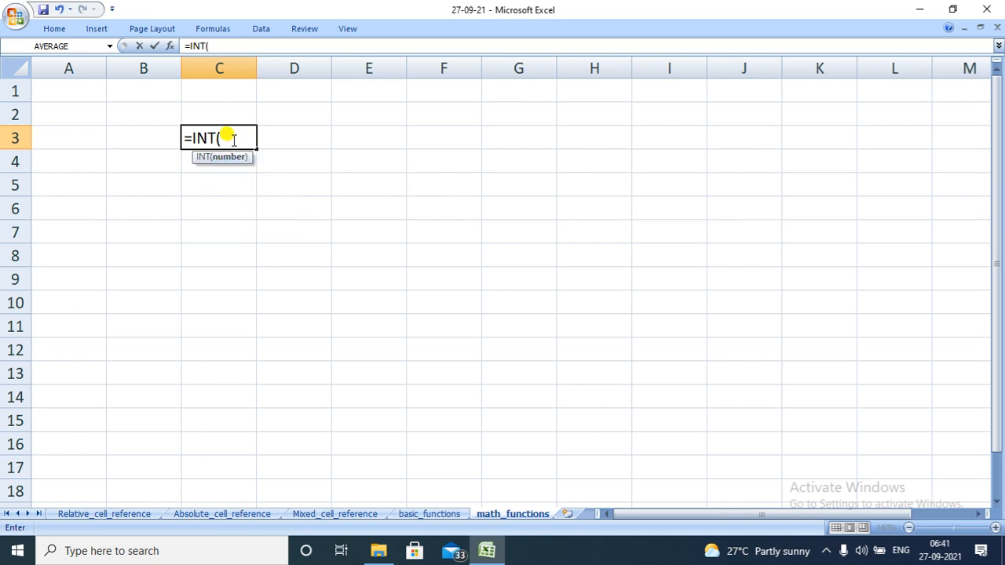
type("123.345")
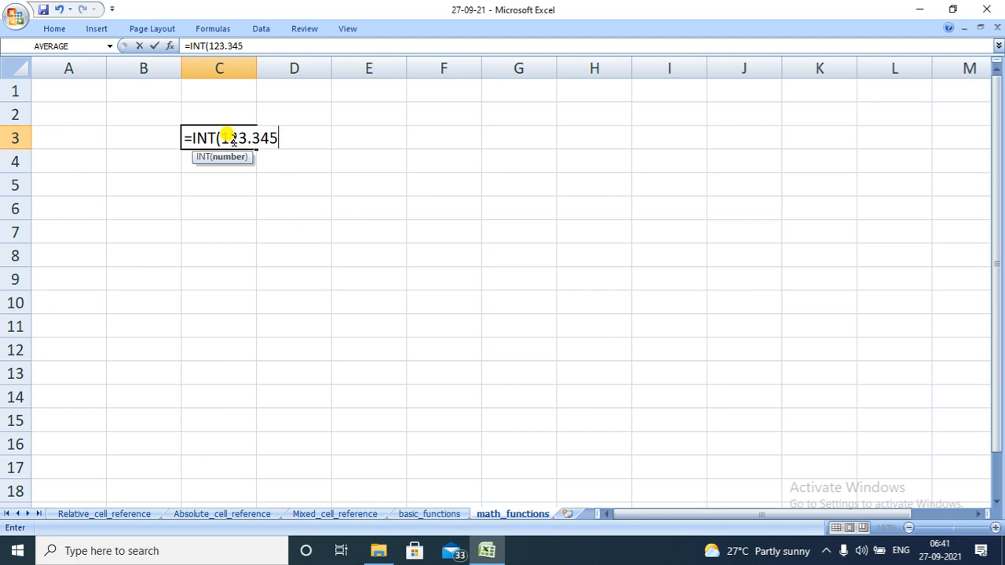
type(")")
key("Return")
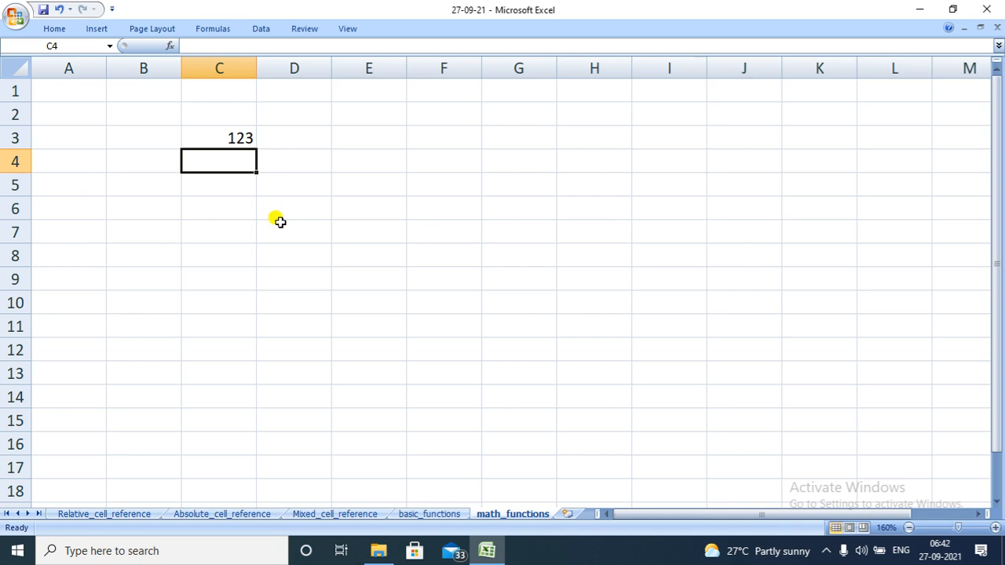
- Enter =INT("123.345") in C4 with the number as quoted text, and review the formula in the cell
double_click(201, 162)
type("=IN")
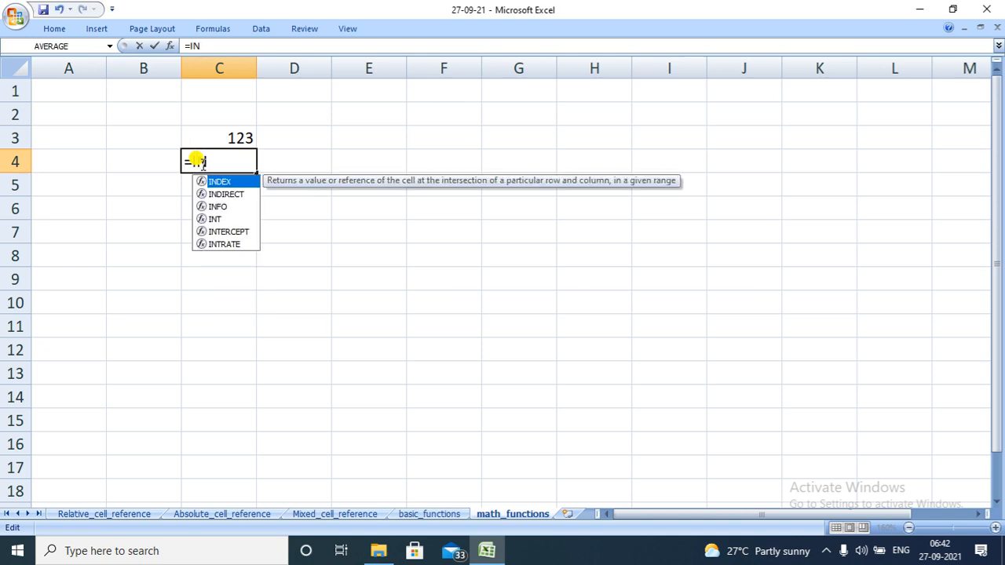
left_click(220, 219)
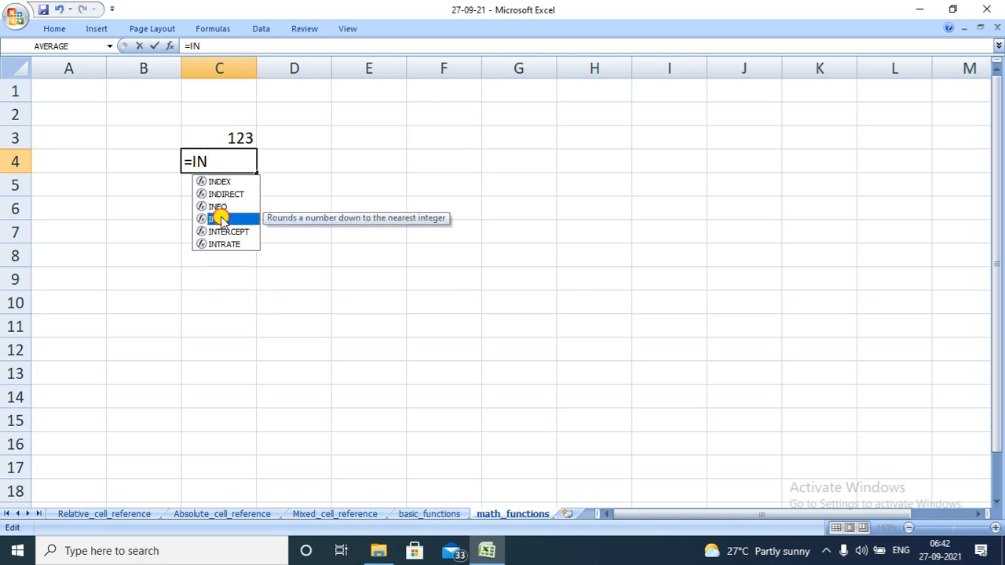
double_click(220, 218)
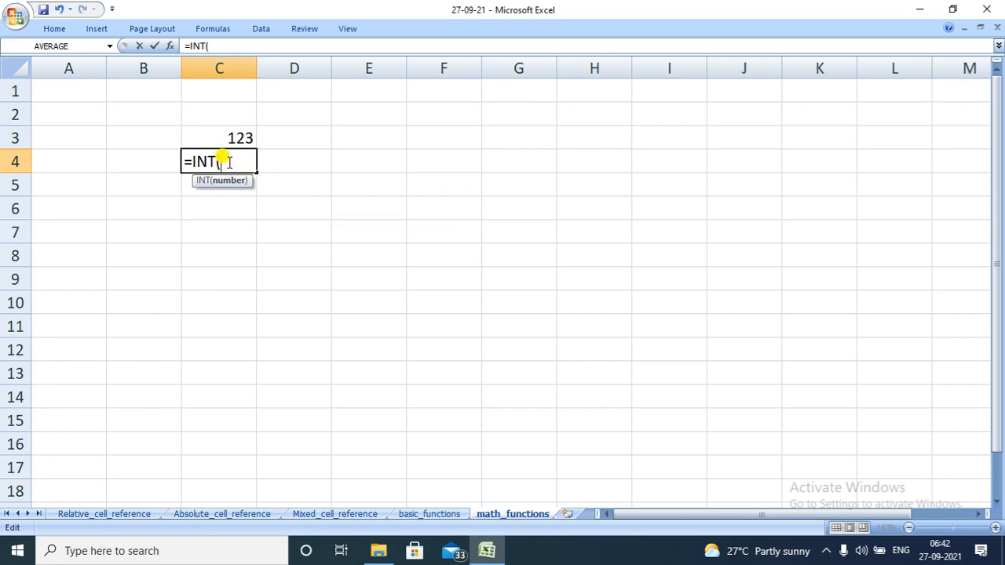
type("\"123.345\"")
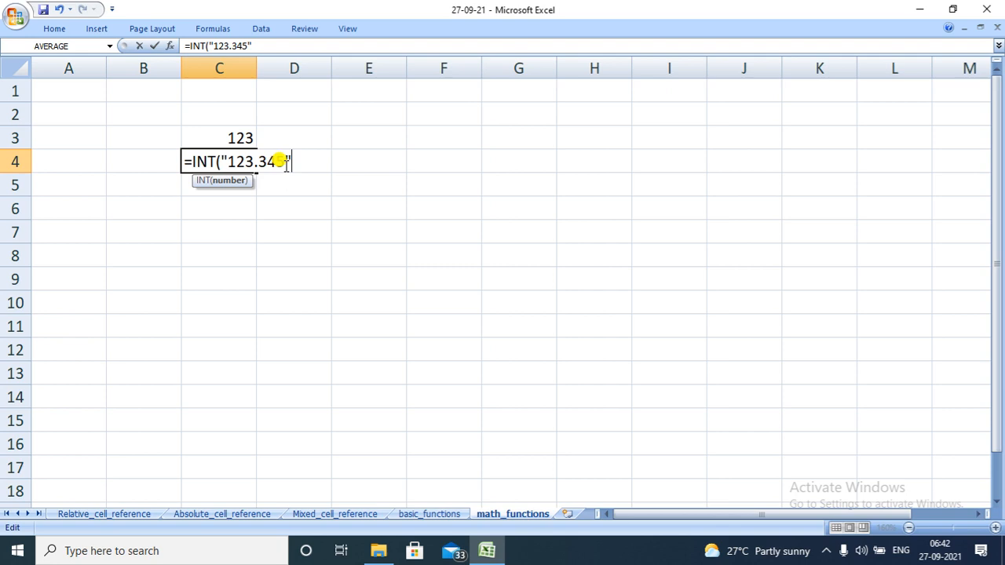
type(")")
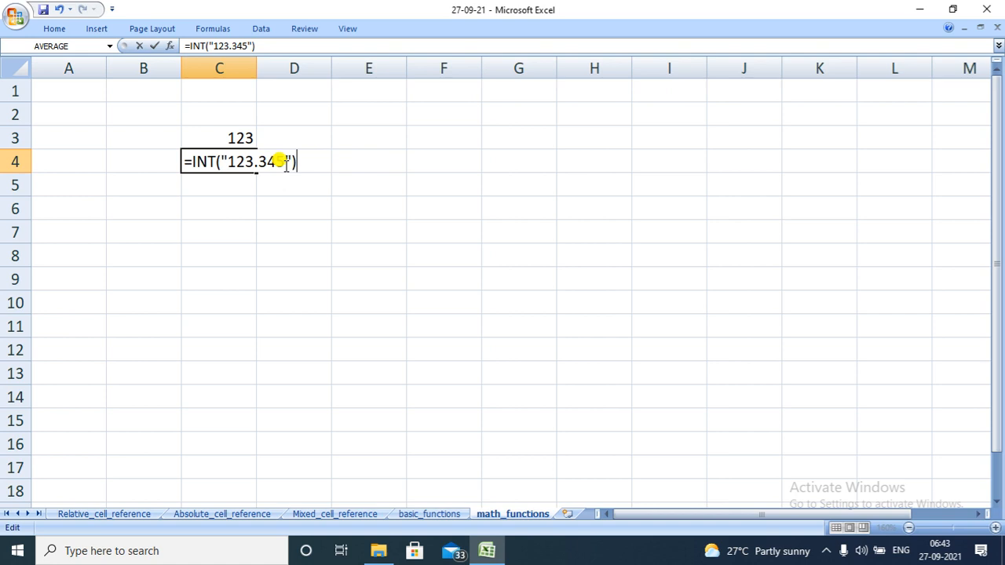
key("Return")
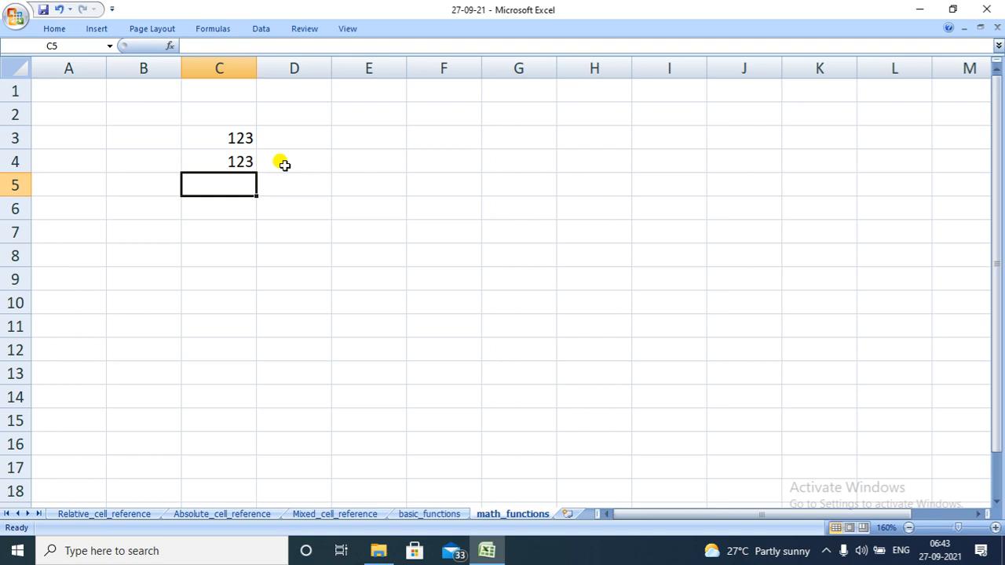
double_click(241, 161)
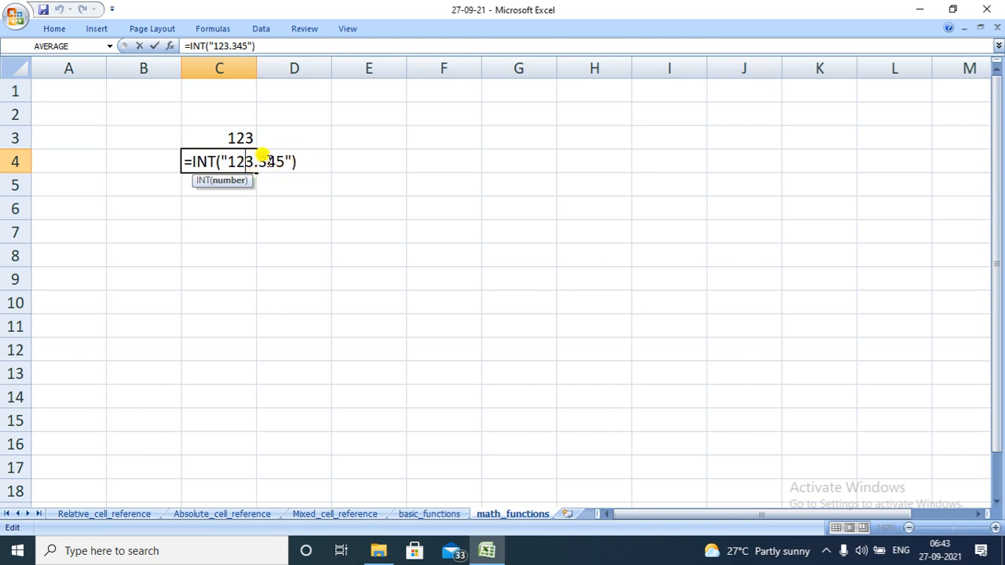
key("Return")
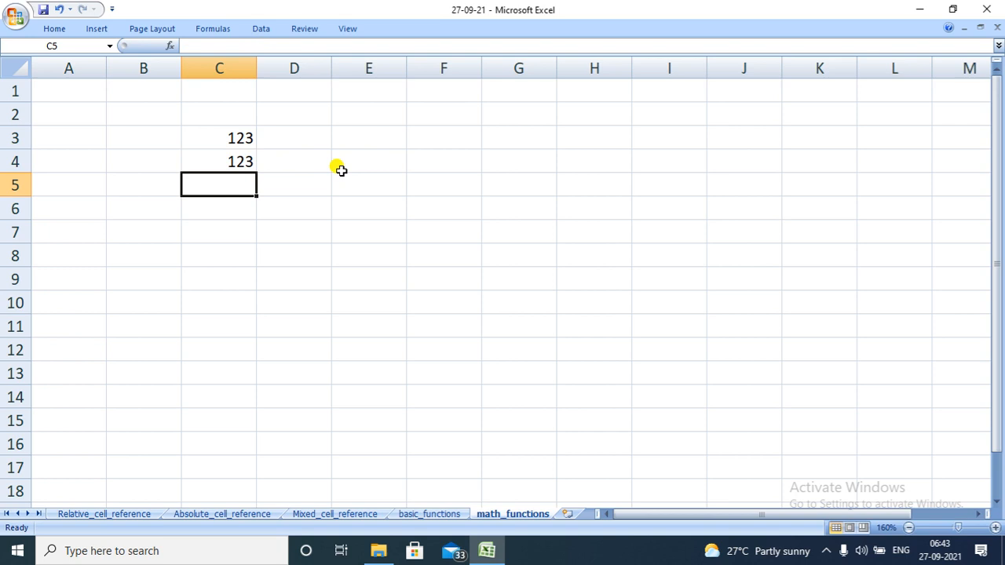
- Widen column D slightly and enter =MOD(10,2) in D7, picking MOD from the function suggestions
left_click_drag(331, 66, 366, 71)
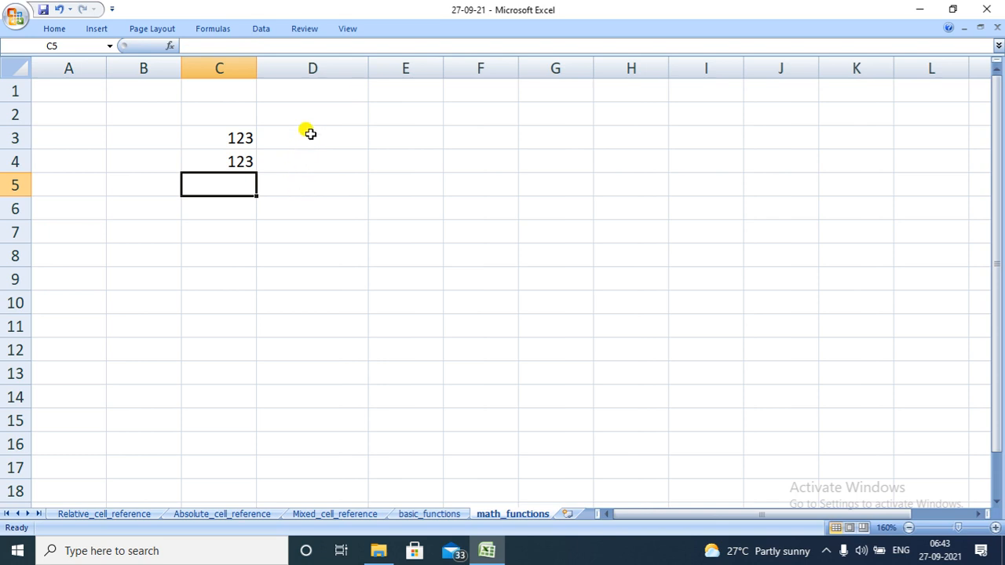
left_click(292, 223)
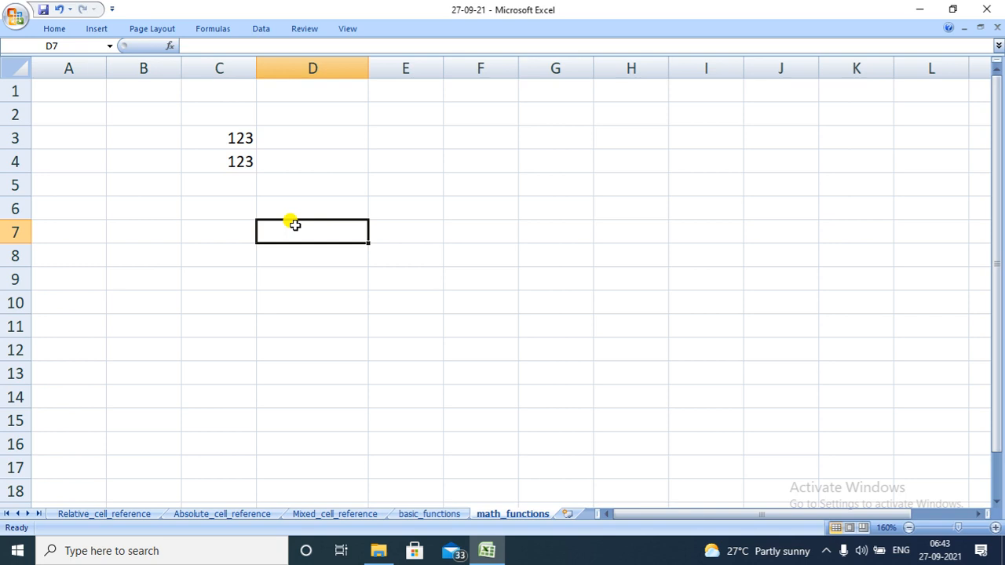
type("=MOD")
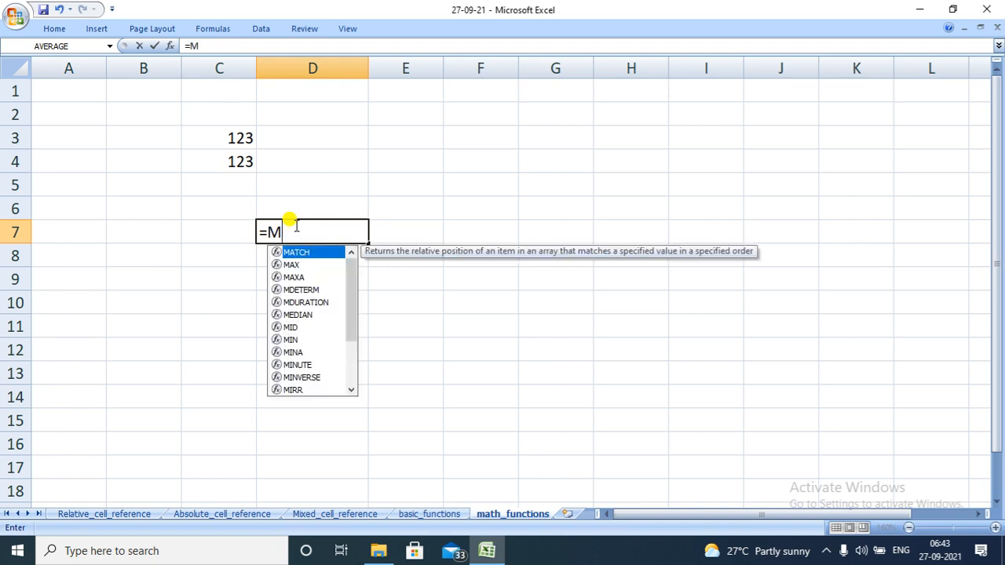
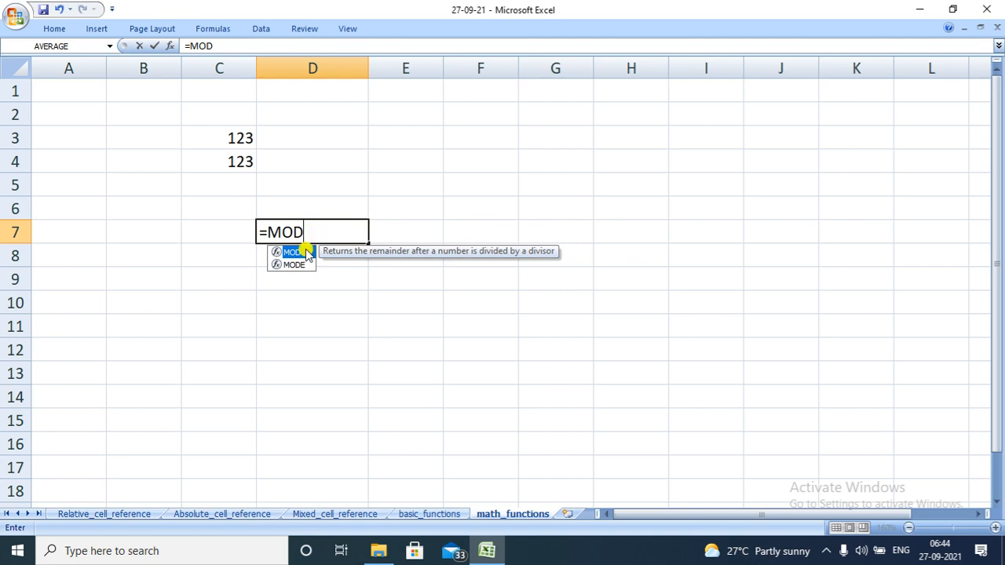
double_click(302, 252)
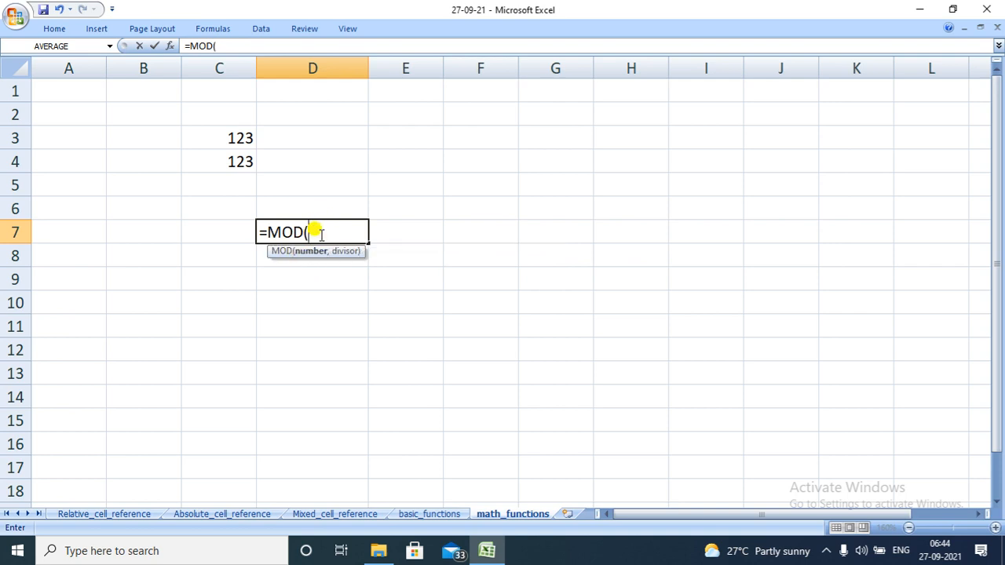
type("10,2")
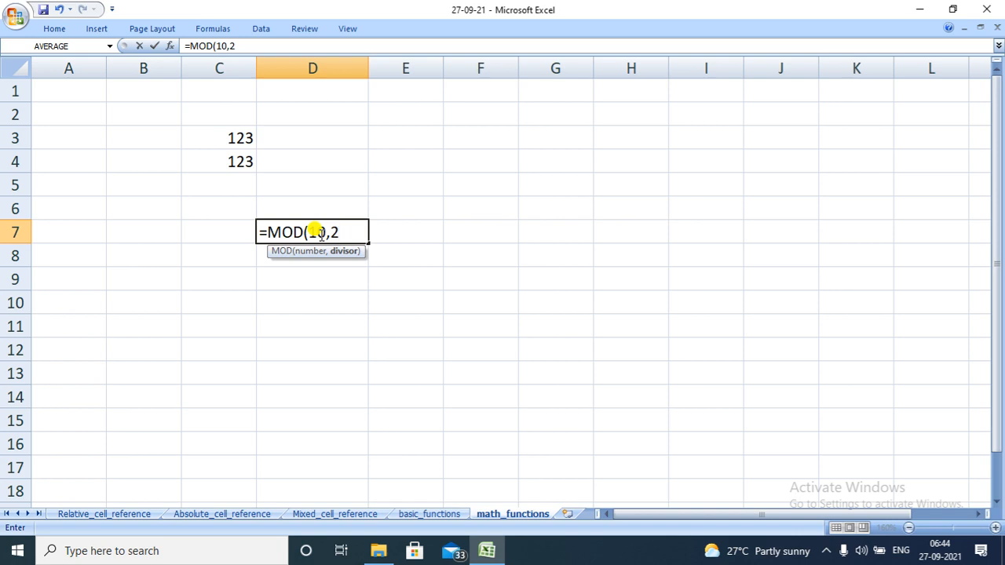
type(")")
key("Return")
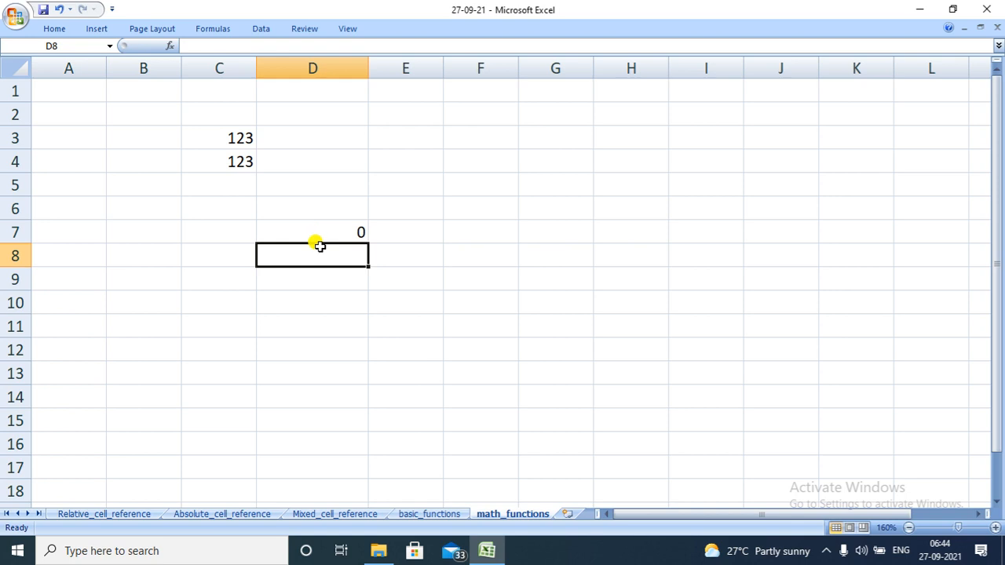
- Enter =MOD(10,3) in D8, picking MOD from the function suggestions
double_click(318, 256)
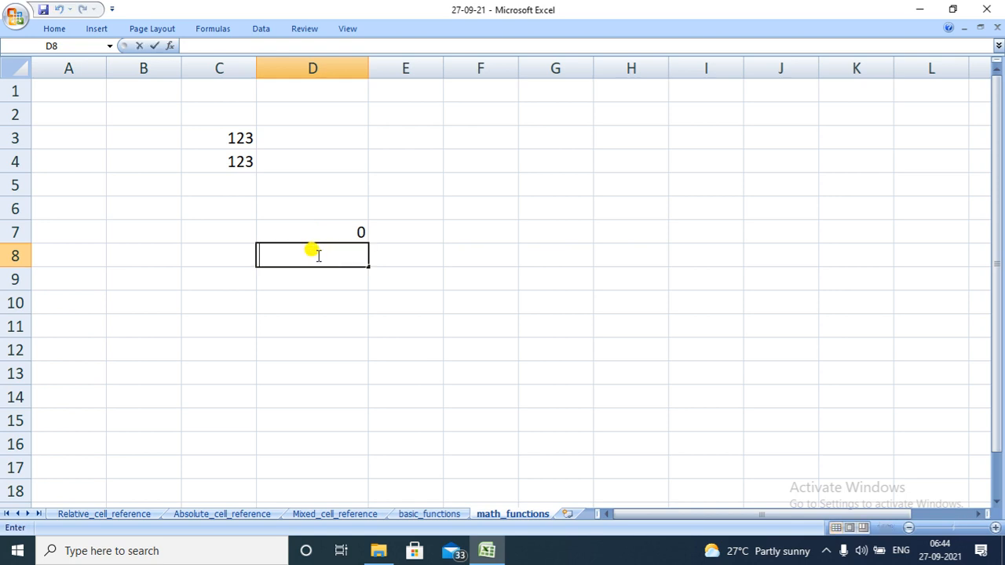
type("=MO")
double_click(299, 276)
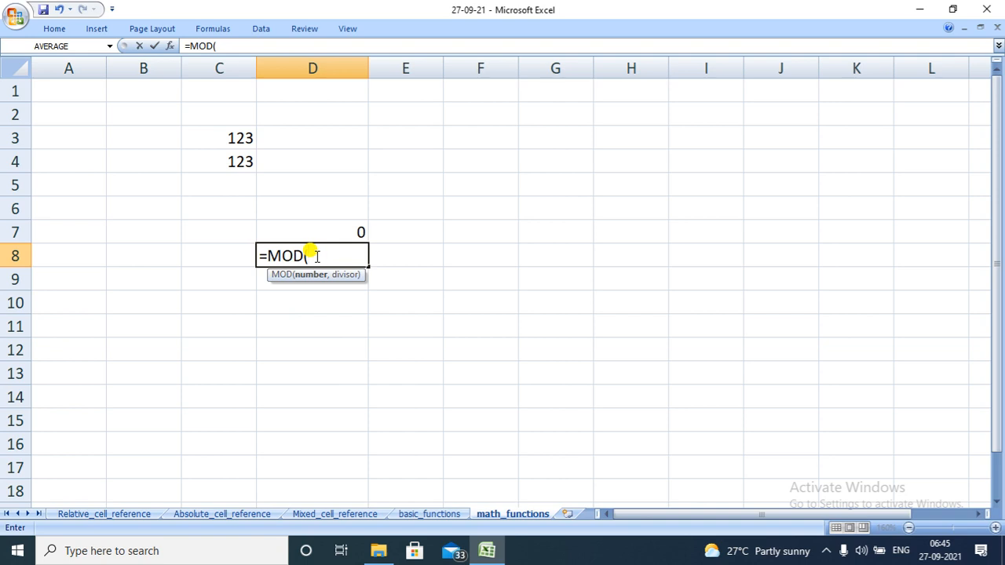
type("10,3")
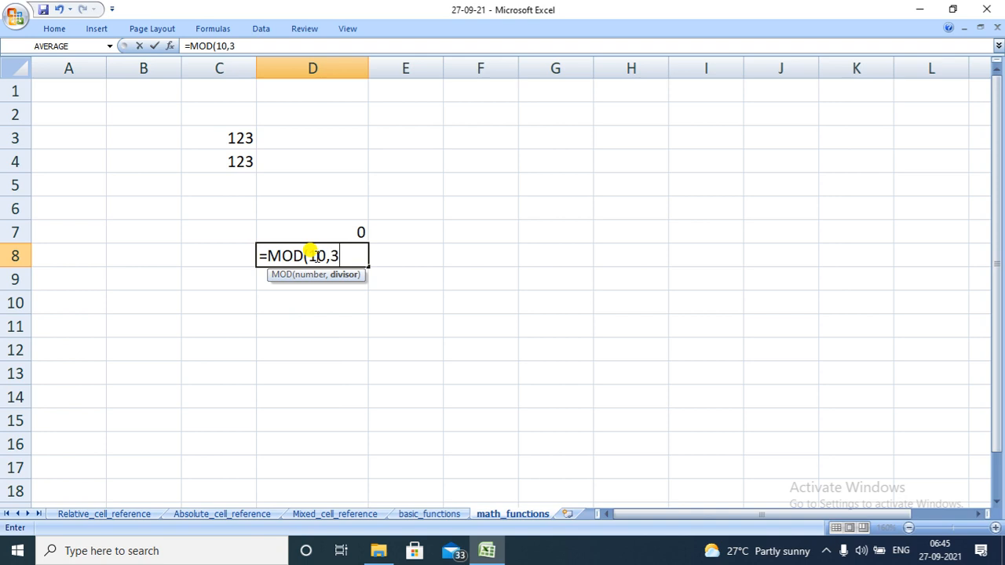
type(")")
key("Return")
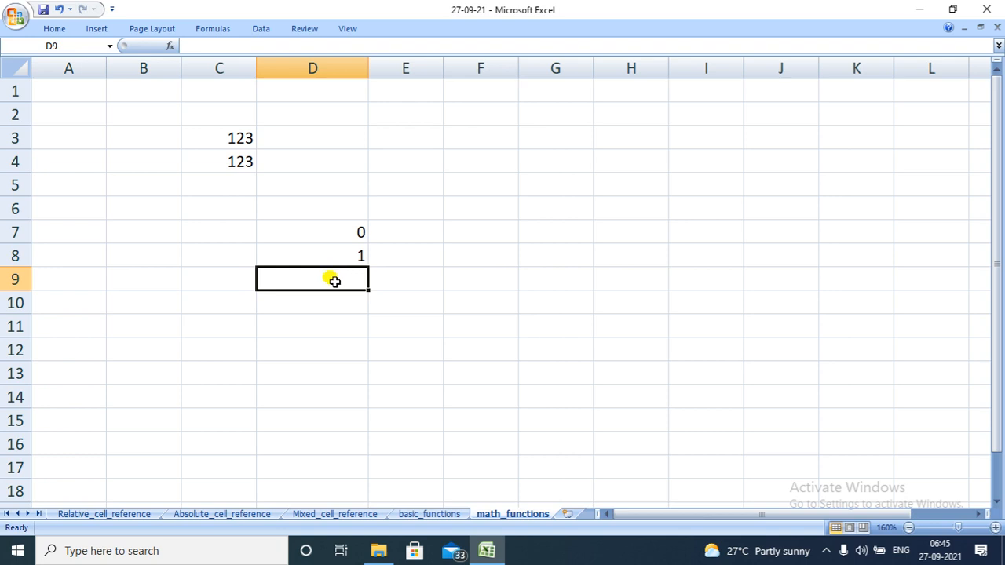
- Enter =MOD(10,-2) in D9 to use MOD with a negative divisor
double_click(334, 281)
type("=")
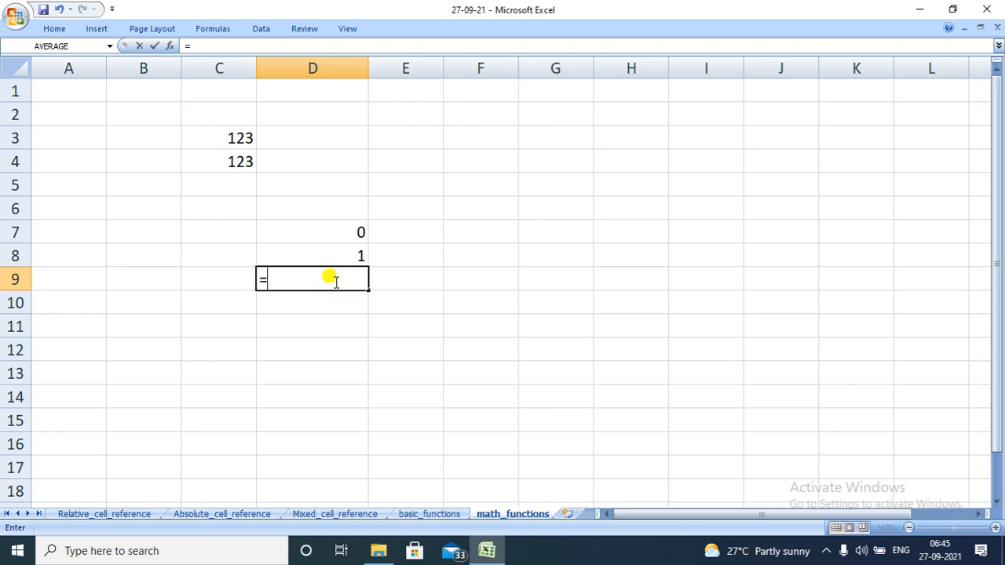
type("MO")
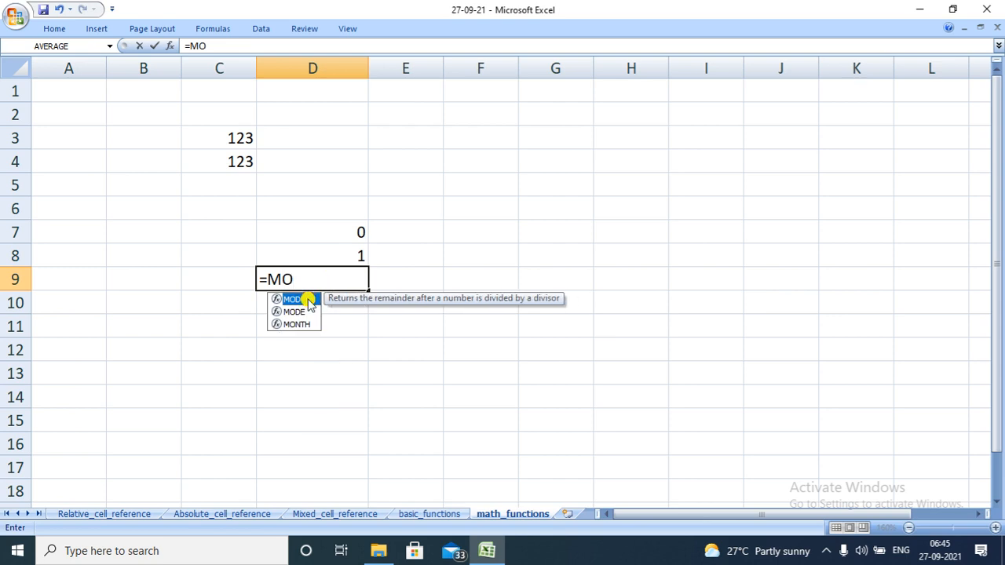
double_click(309, 300)
type("10")
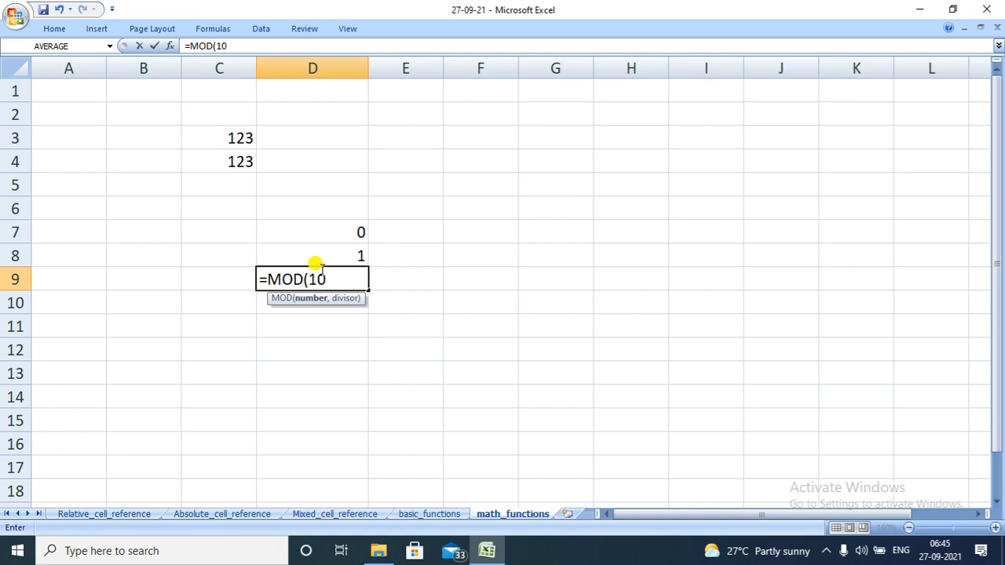
type(",")
type("-2)")
key("Return")
- Enter =MOD(10,-4) in D10, directly below the other MOD formulas
double_click(320, 305)
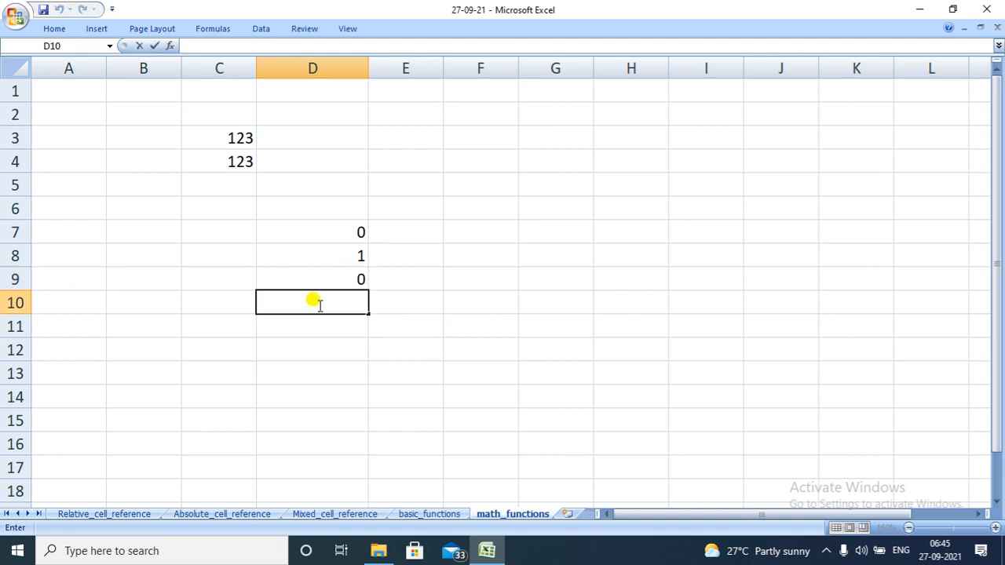
type("M")
key("BackSpace")
type("=")
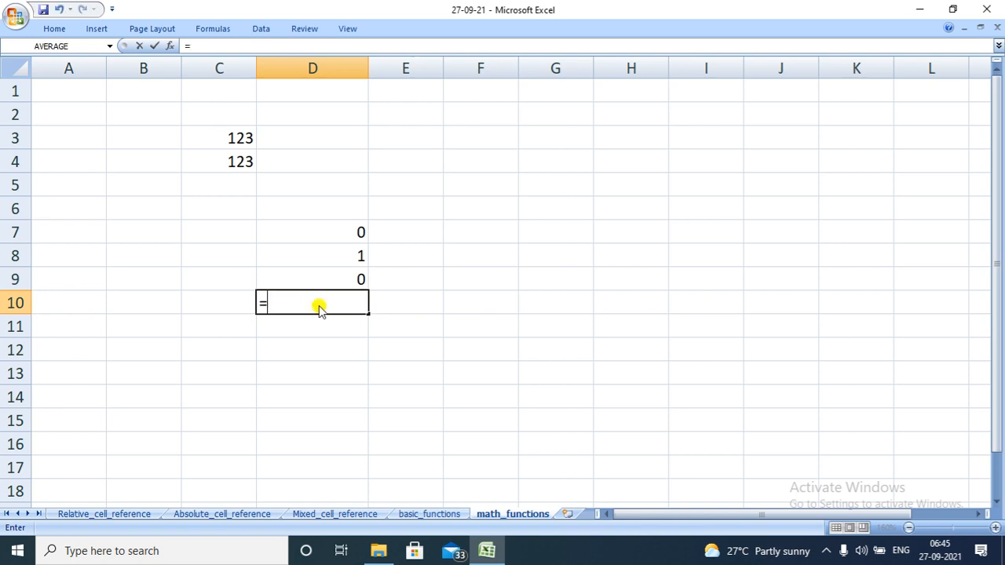
type("MO")
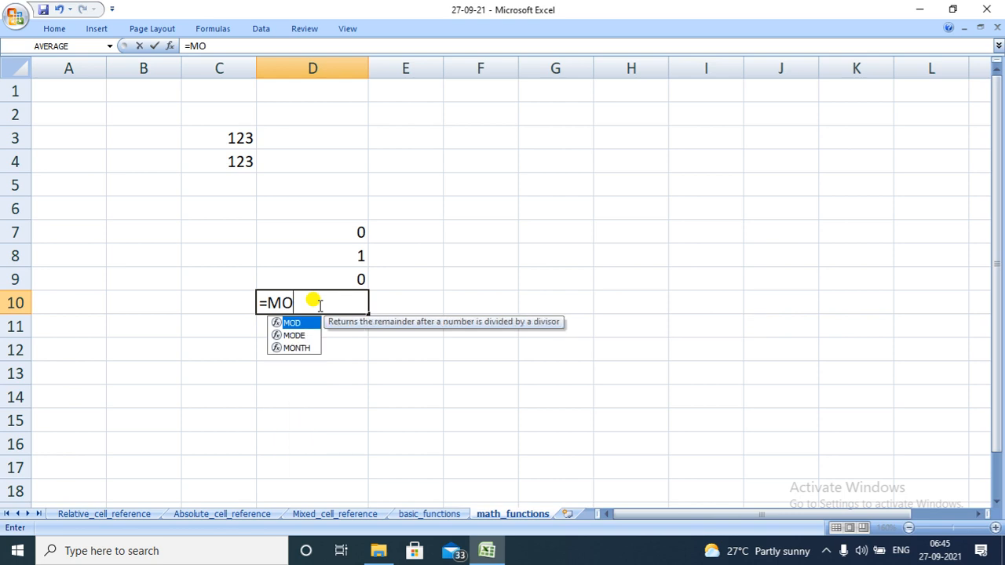
double_click(302, 322)
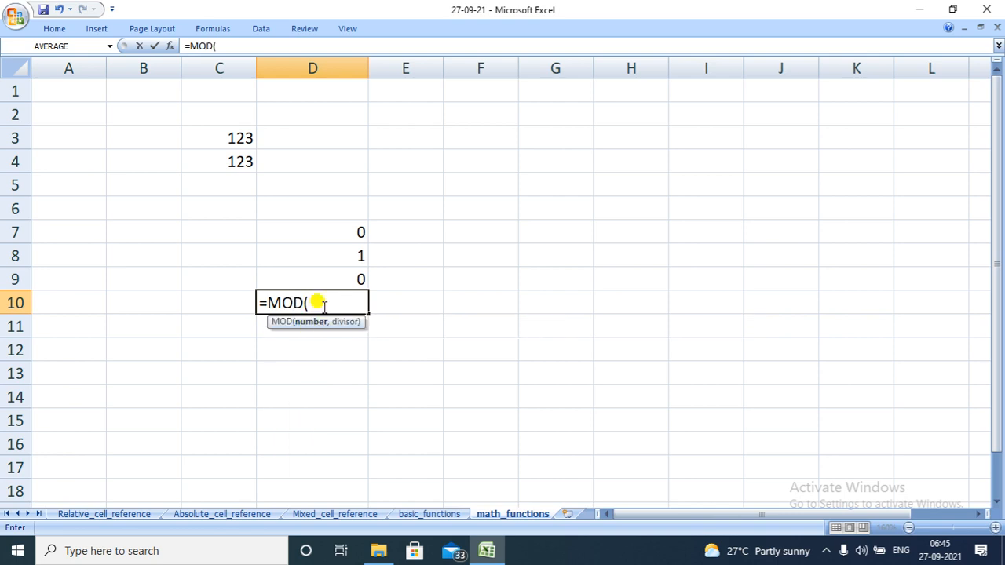
type("10,")
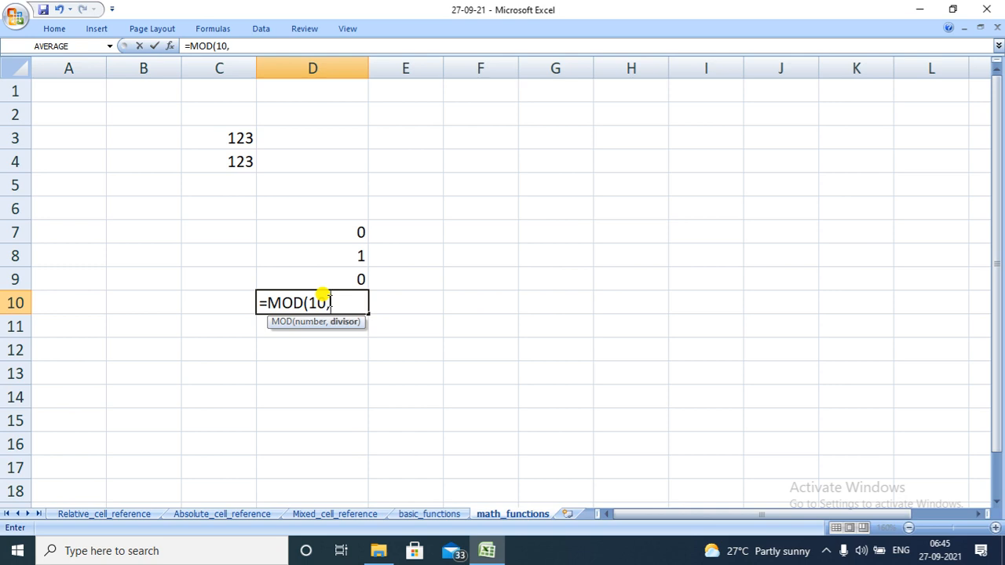
type("-4)")
key("Return")
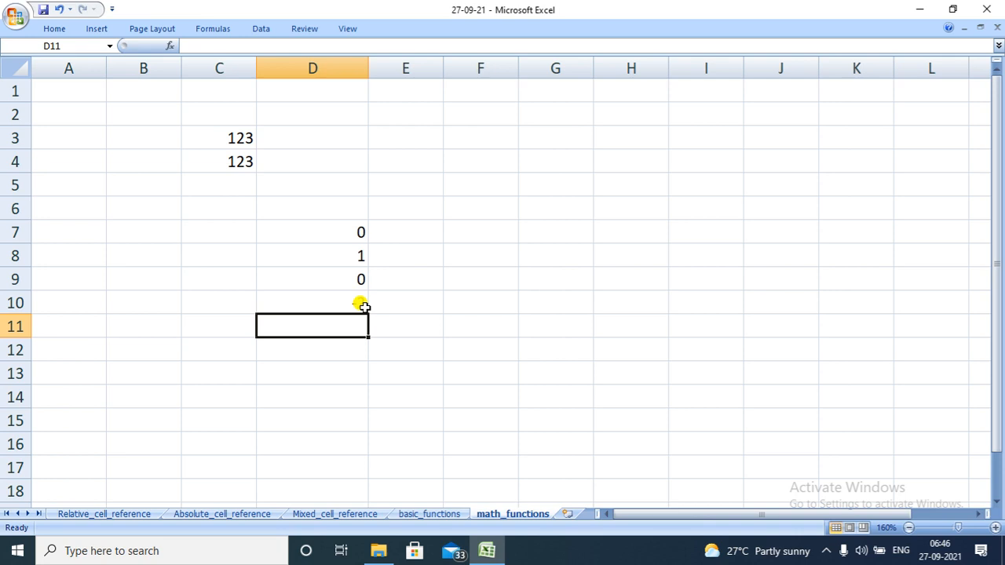
- Widen column E and try entering =RAN() in E2 as the random number formula
left_click_drag(442, 70, 533, 70)
left_click(459, 117)
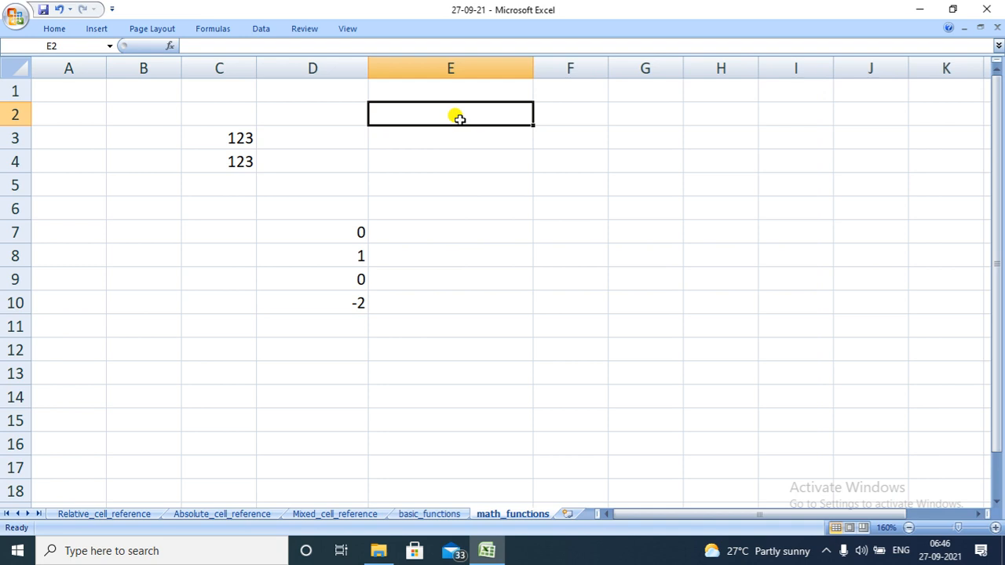
type("=")
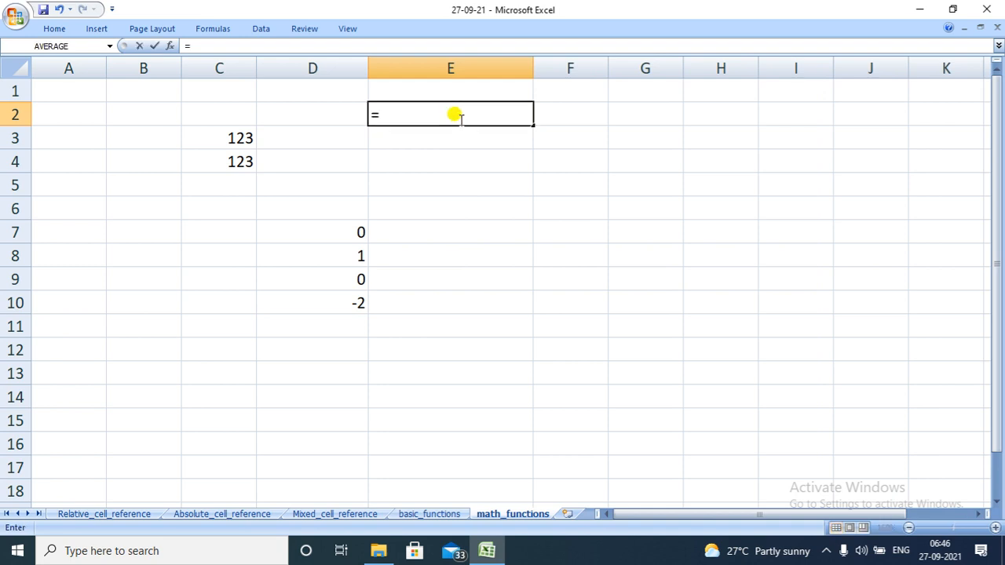
type("RAN")
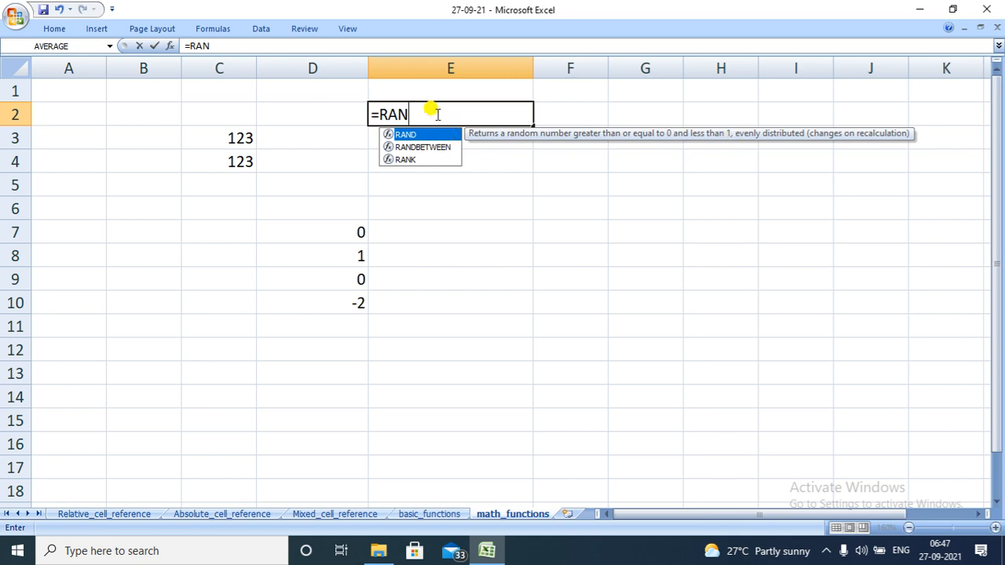
type("()")
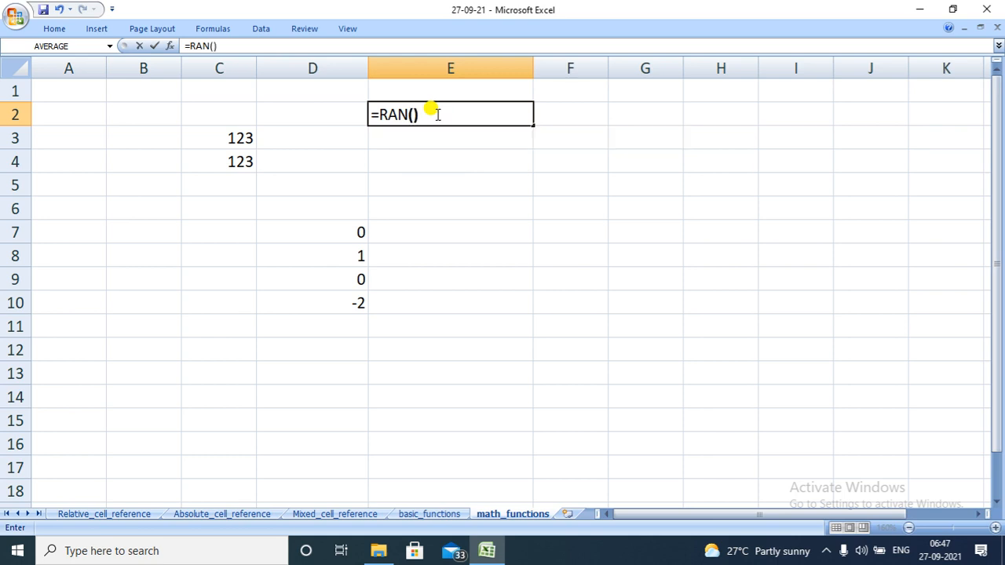
key("Return")
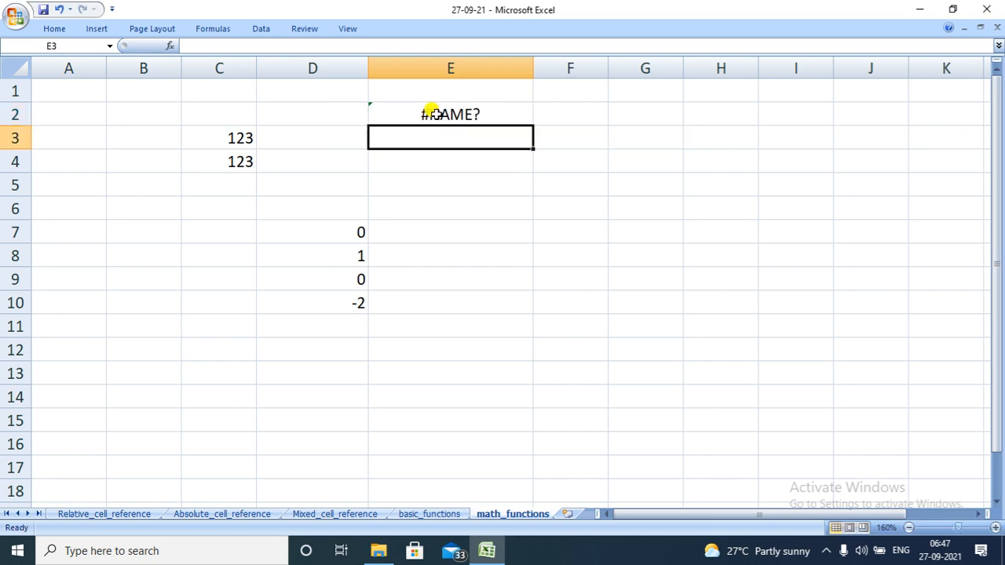
- Correct the formula in E2 to =RAND(), picking RAND from the function suggestions
double_click(430, 112)
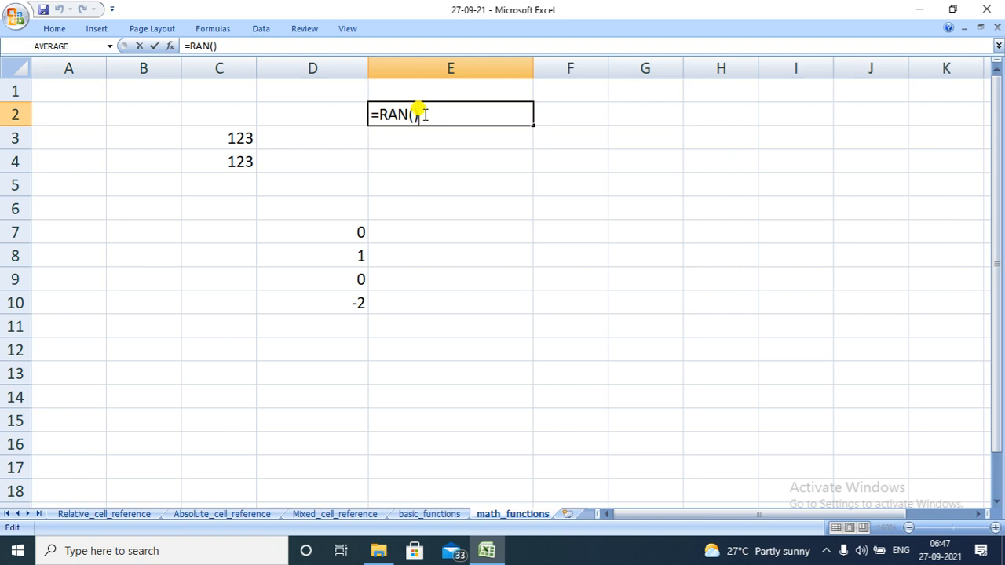
key("BackSpace")
key("BackSpace")
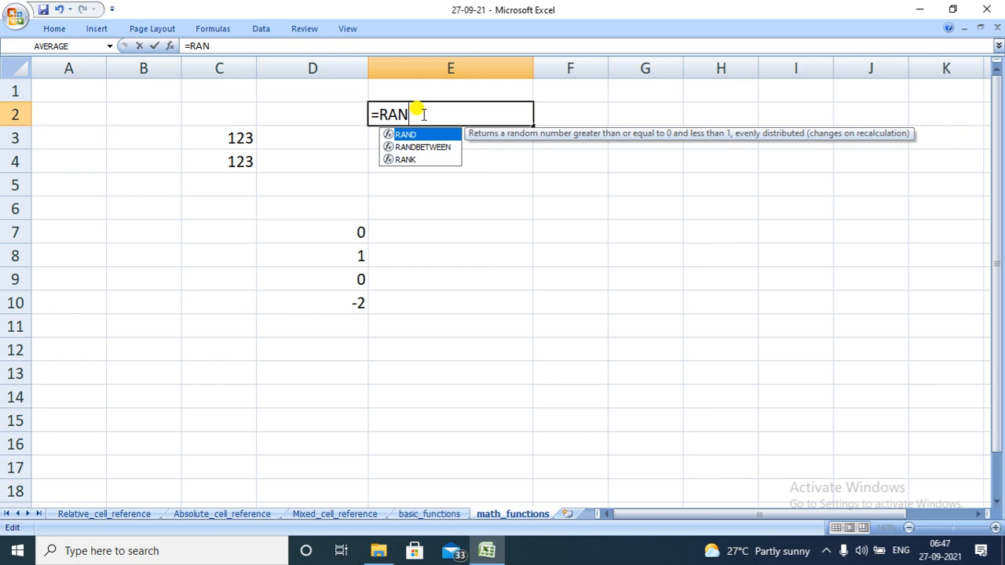
double_click(417, 135)
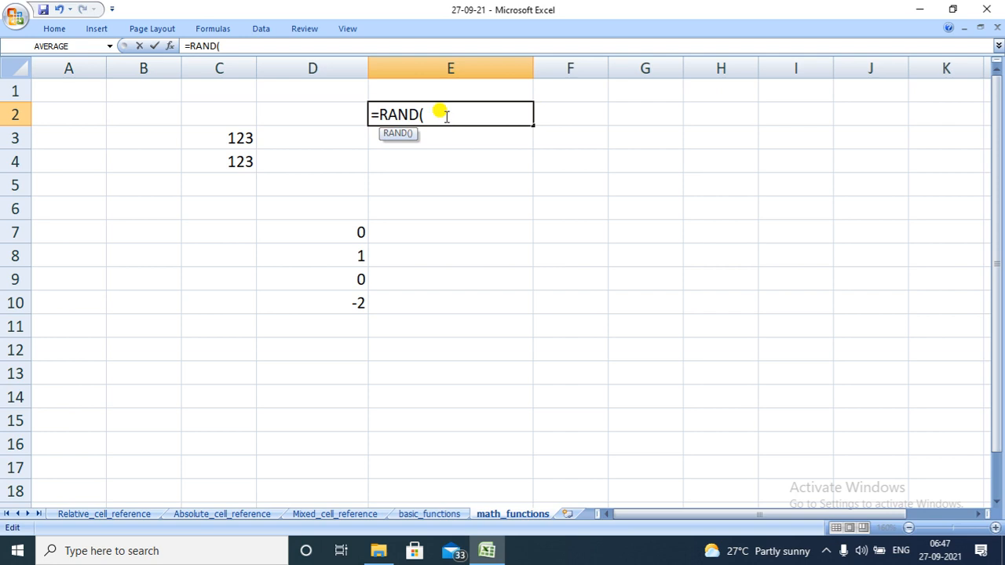
type(")")
key("Return")
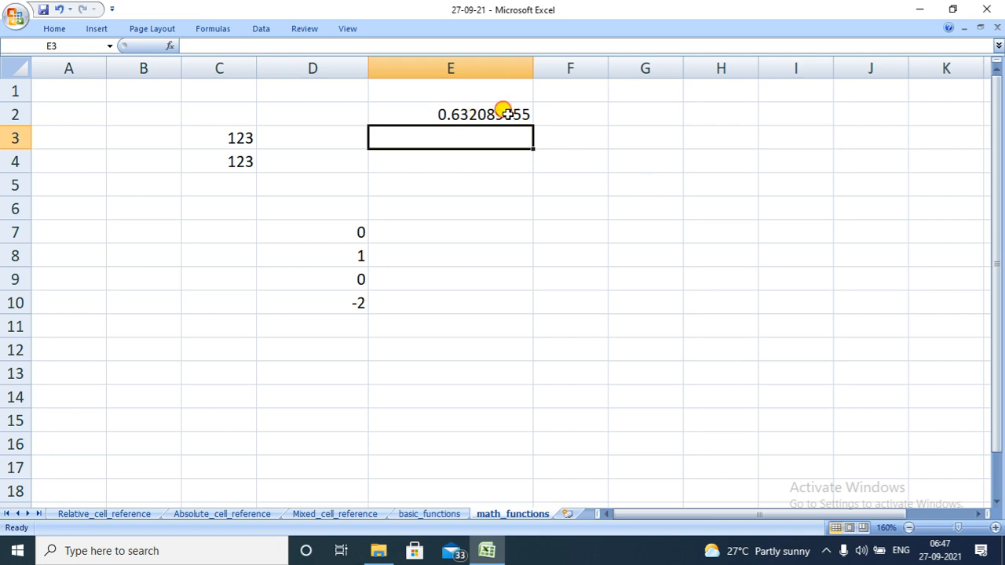
- Reopen and re-enter the =RAND() formula in E2 twice, unchanged, to generate new random numbers
left_click(505, 114)
double_click(482, 116)
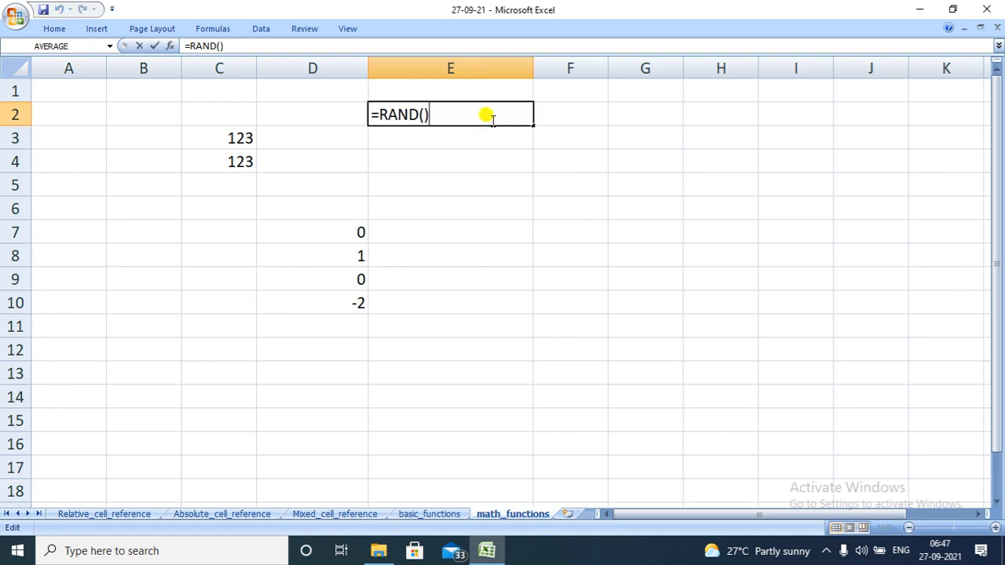
key("Return")
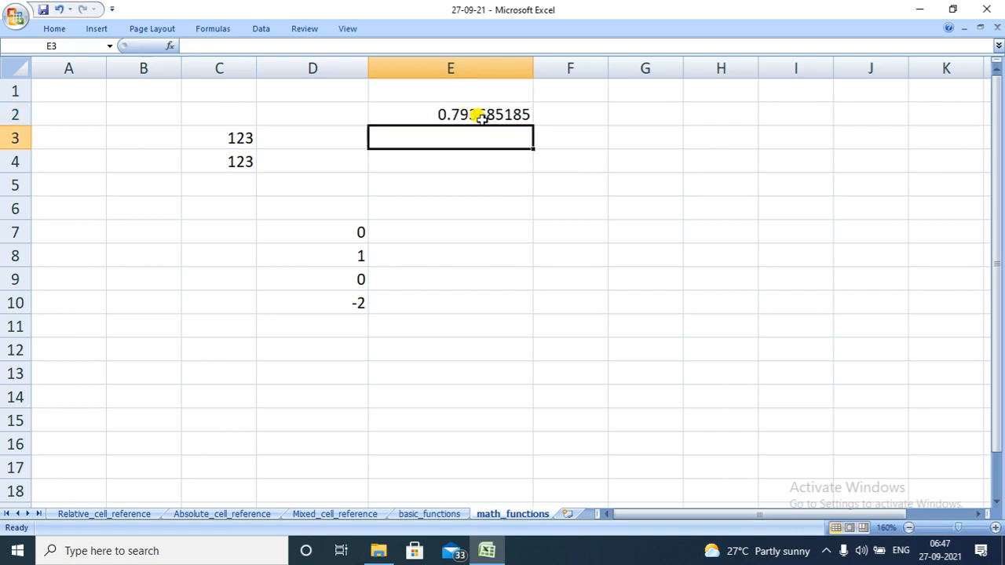
left_click(482, 115)
left_click(475, 135)
left_click(611, 200)
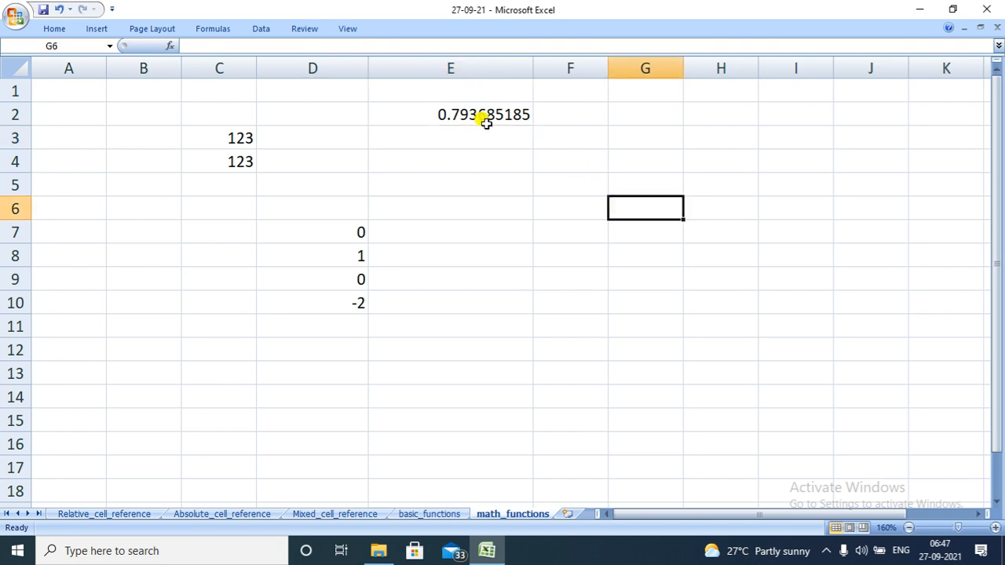
left_click(484, 119)
left_click(485, 128)
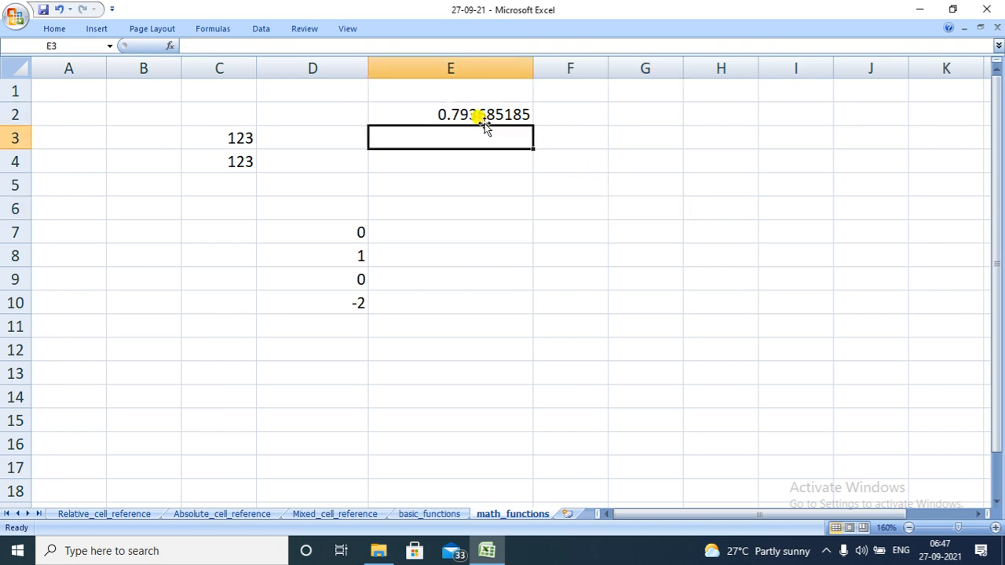
left_click(481, 122)
double_click(477, 113)
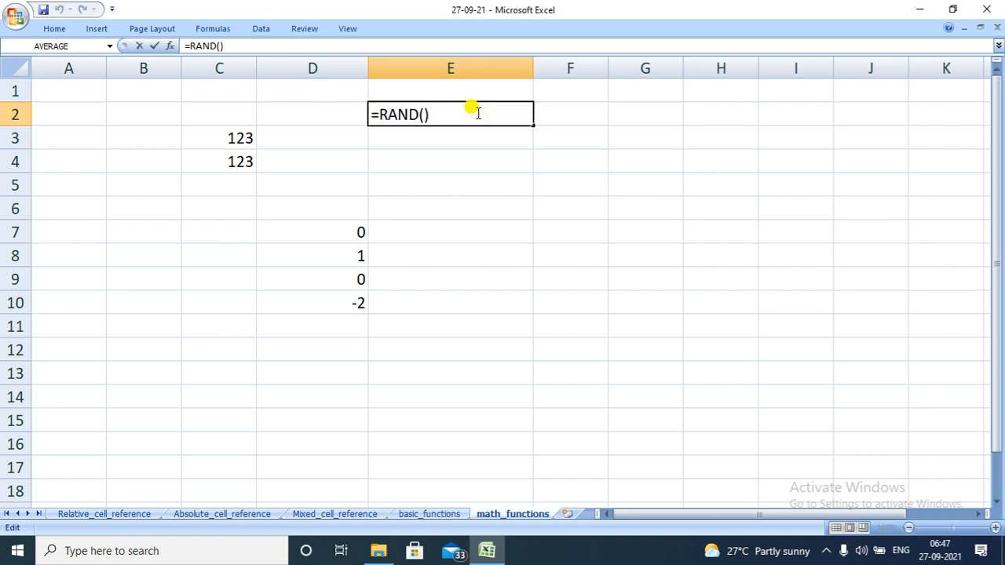
key("Return")
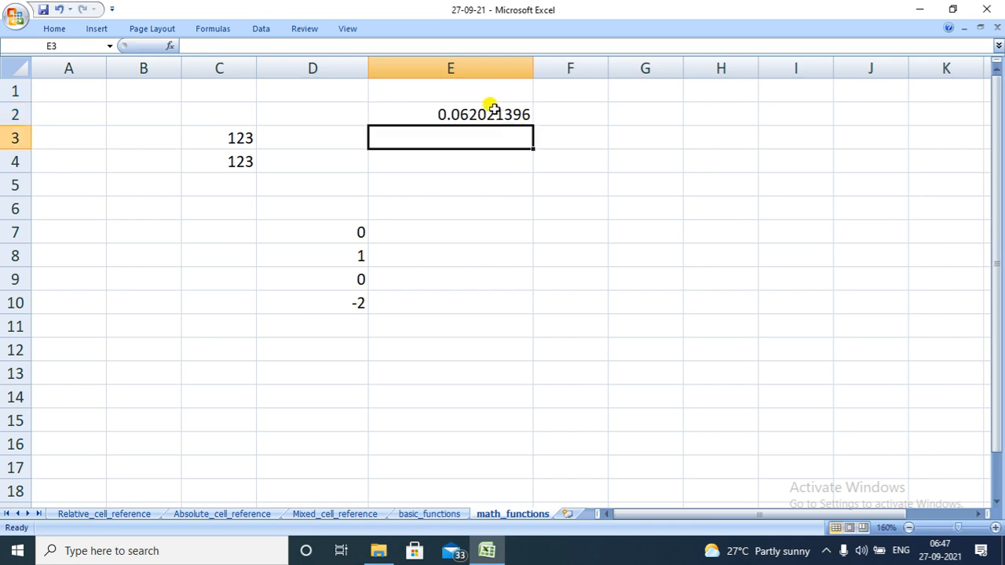
- Reconfirm the unchanged =RAND() formula in E2 once more to generate another random number
left_click(493, 113)
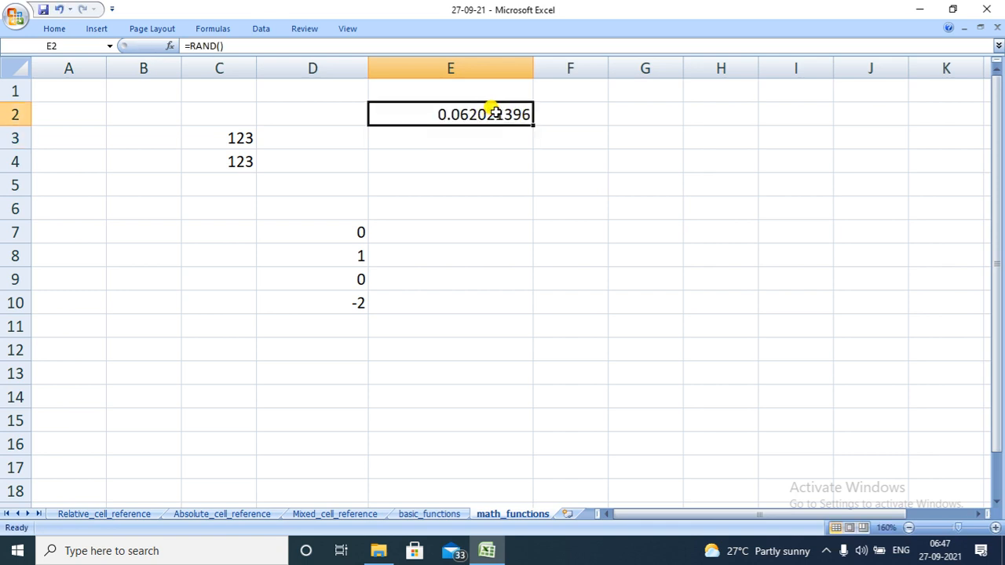
key("Return")
double_click(493, 113)
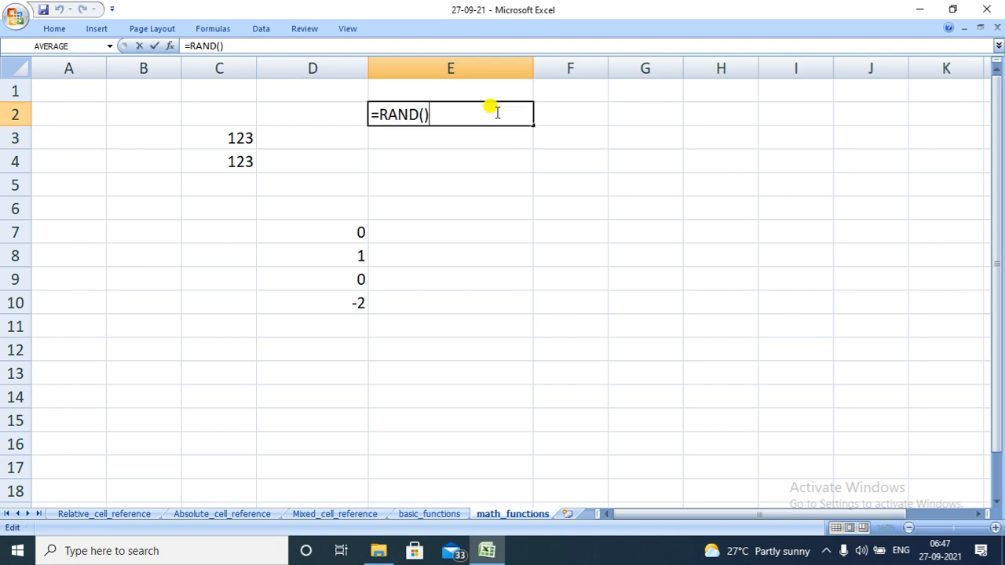
key("Return")
- Fill the RAND formula from E2 down to E8 and save the workbook
left_click(486, 114)
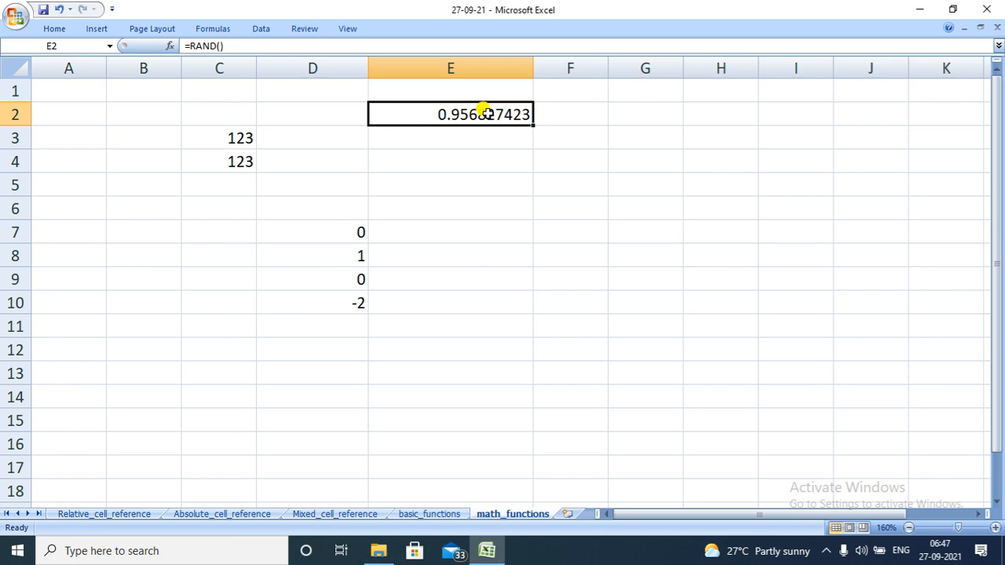
left_click_drag(532, 125, 524, 265)
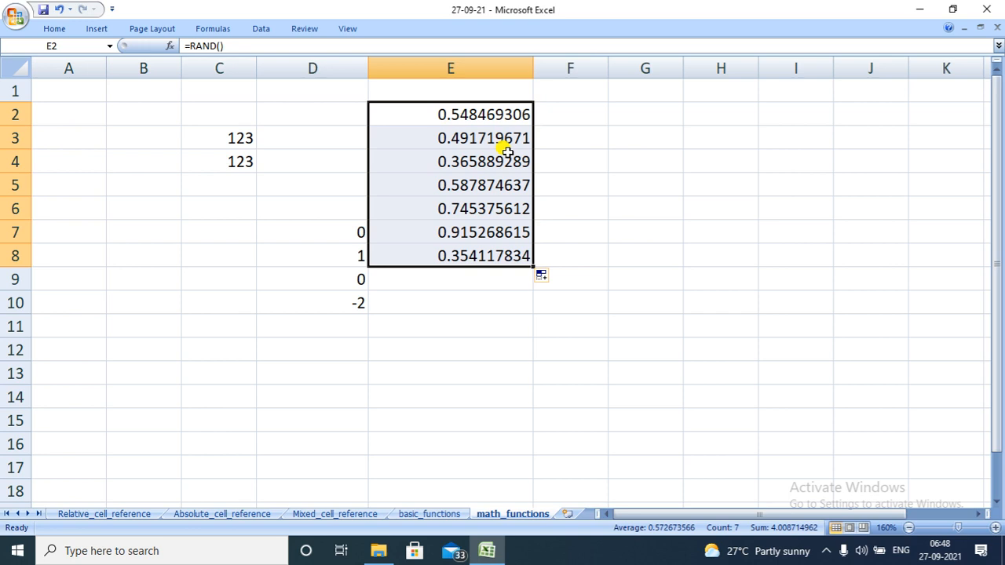
key("ctrl+s")
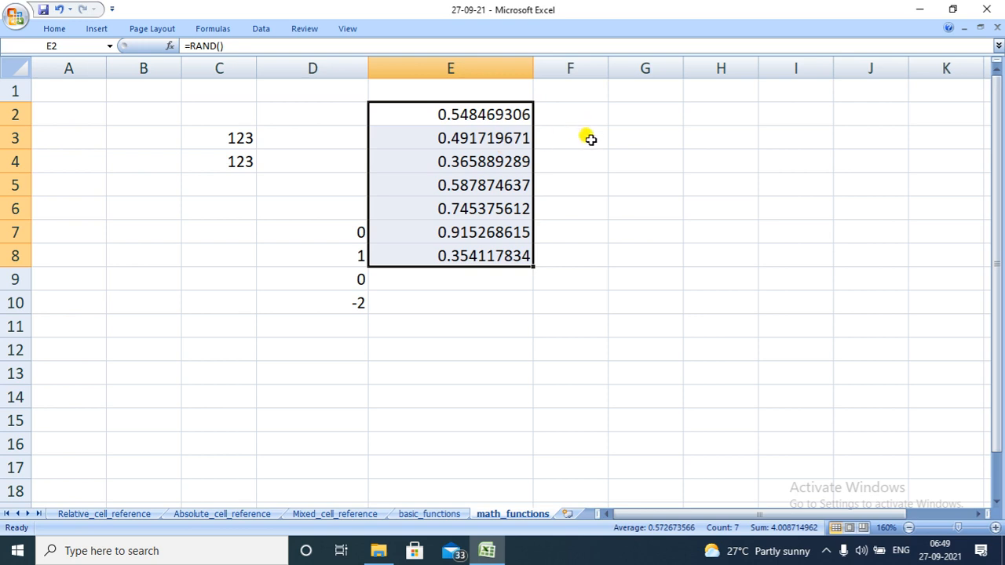
- Widen column F and enter =RANDBETWEEN(10,20) in F2, picking RANDBETWEEN from the function suggestions
left_click(595, 107)
left_click_drag(608, 70, 656, 68)
double_click(579, 112)
type("=")
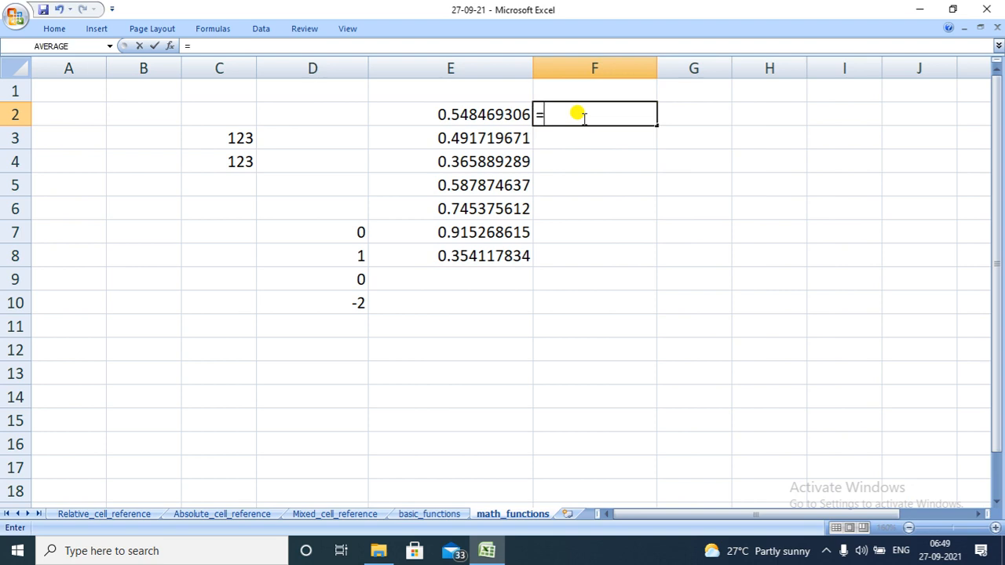
type("RA")
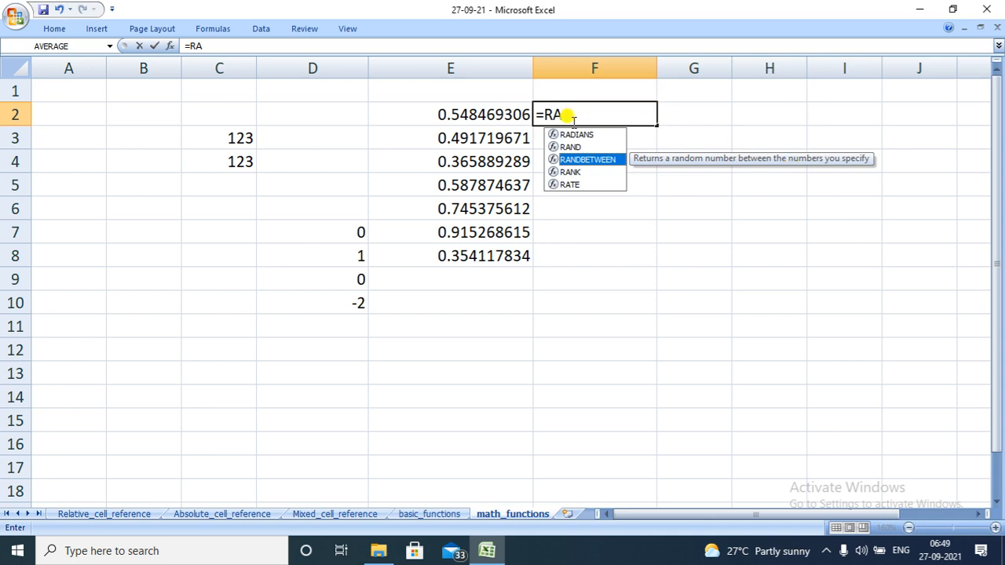
double_click(588, 159)
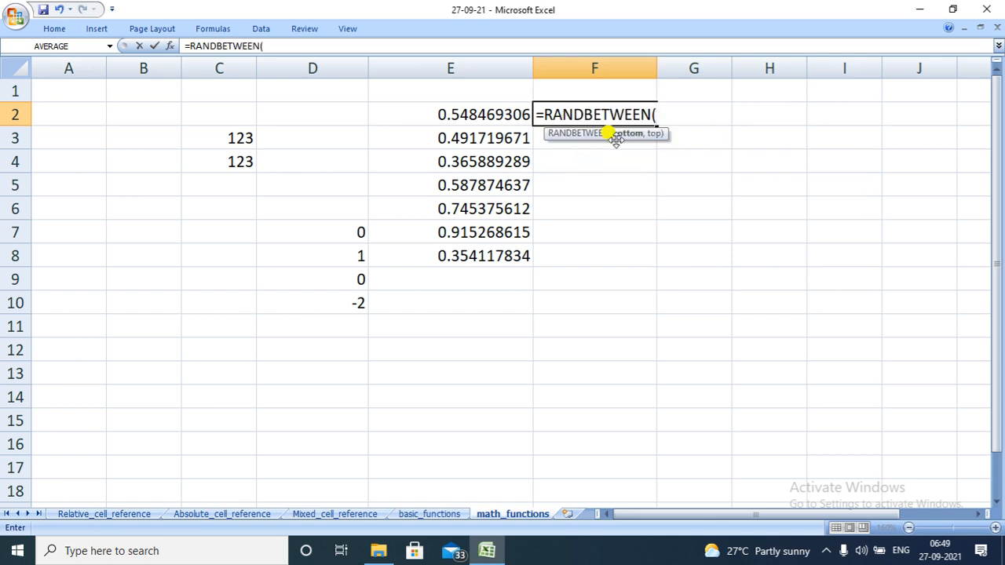
left_click(657, 115)
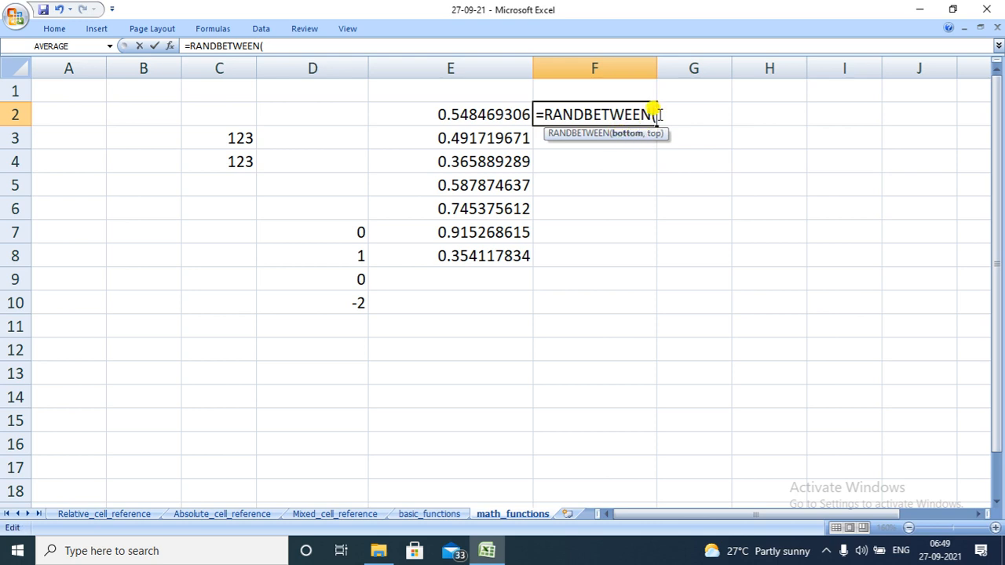
type("10,20)")
key("Return")
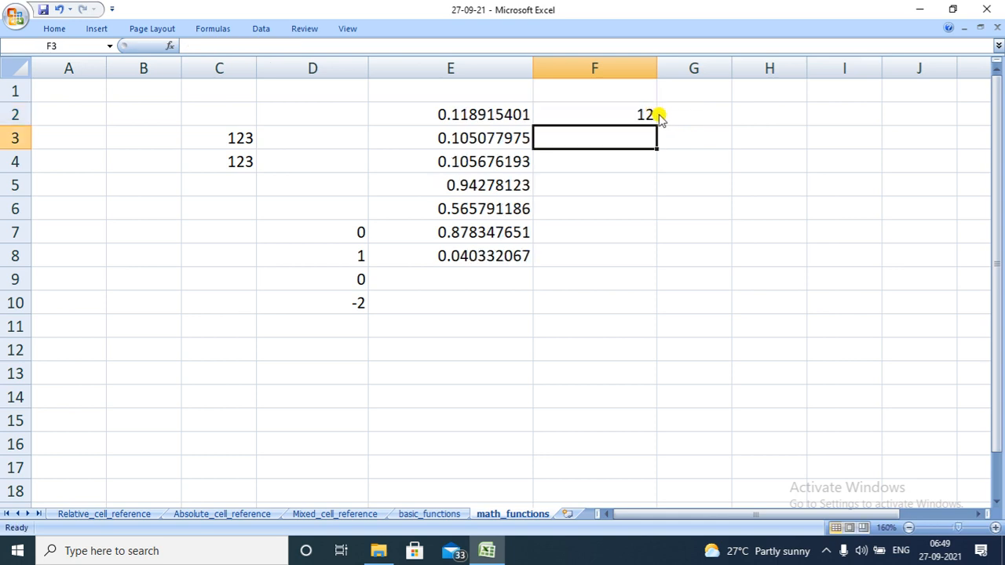
- Reopen and re-enter the RANDBETWEEN formula in F2 twice, unchanged, to generate new random integers
double_click(642, 115)
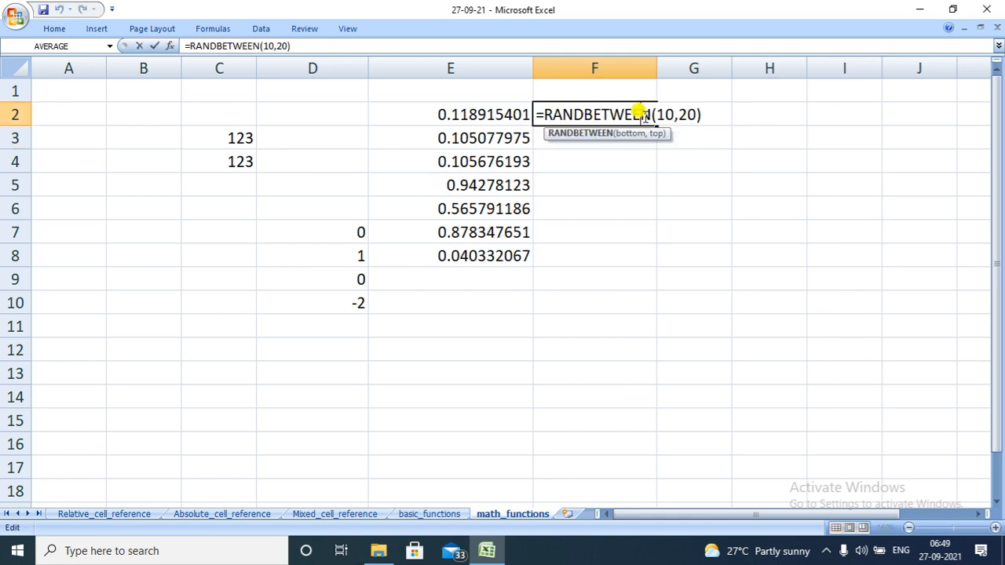
key("Return")
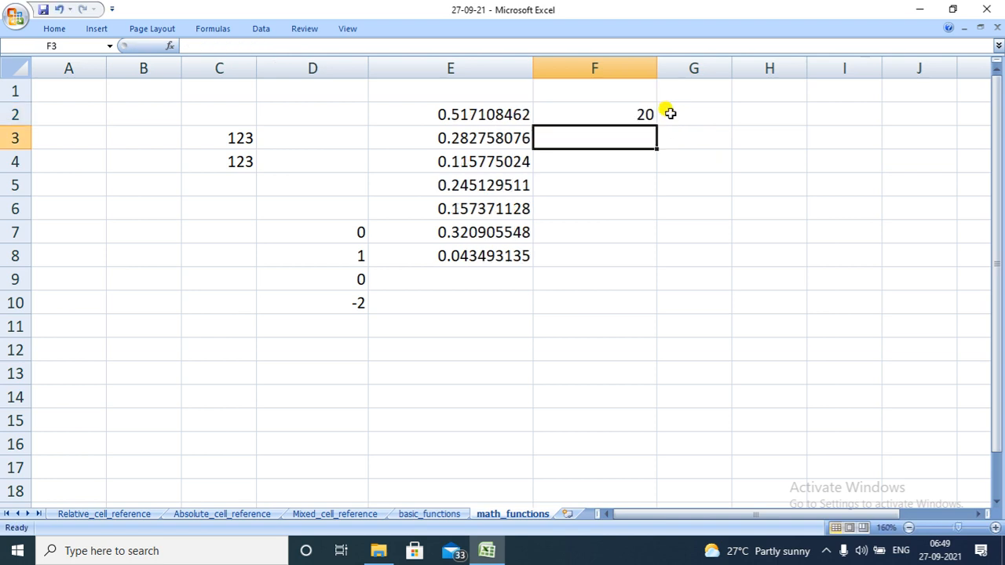
double_click(632, 112)
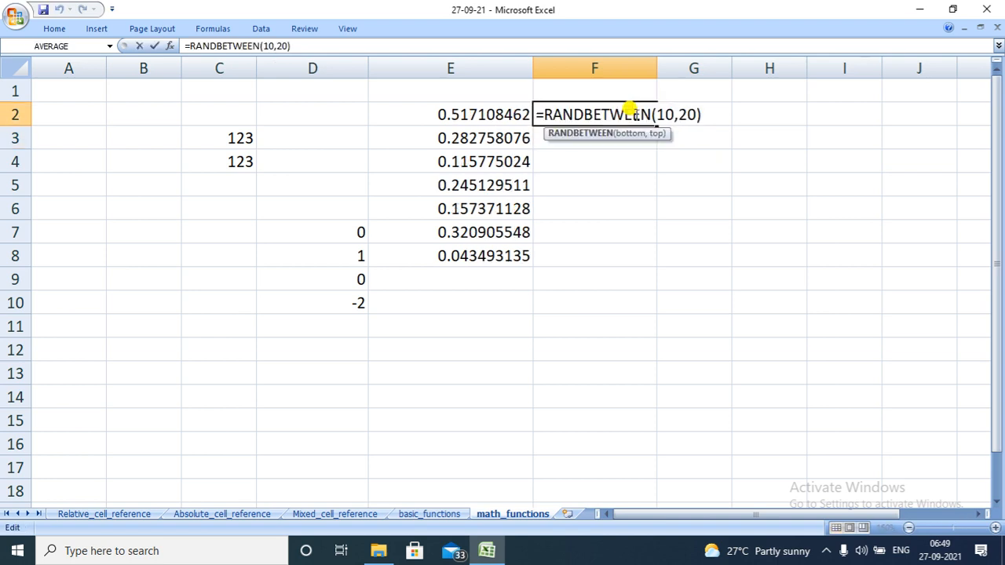
key("Return")
- Fill the RANDBETWEEN formula from F2 down to F8
left_click(628, 103)
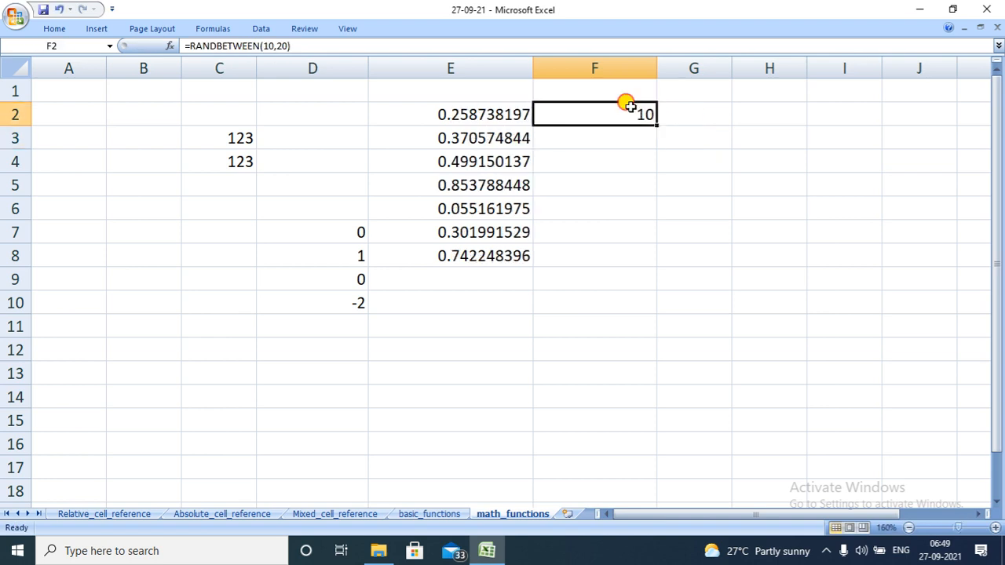
left_click_drag(656, 123, 648, 258)
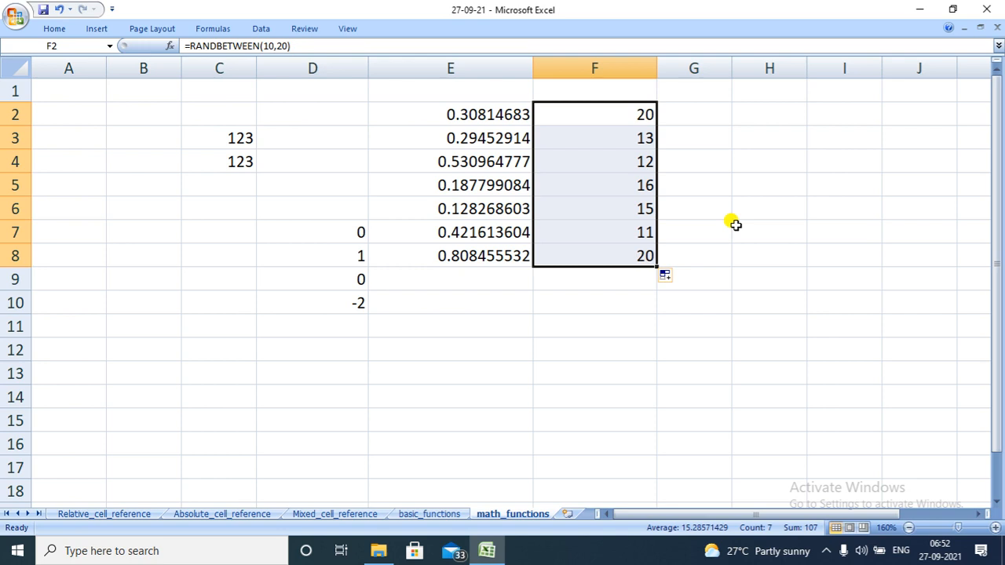
key("alt+Tab")
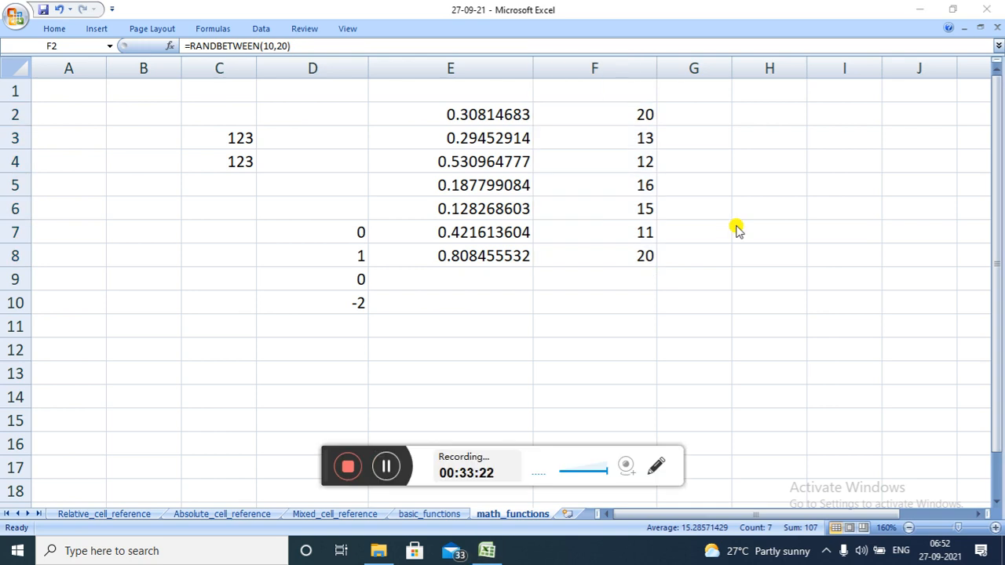